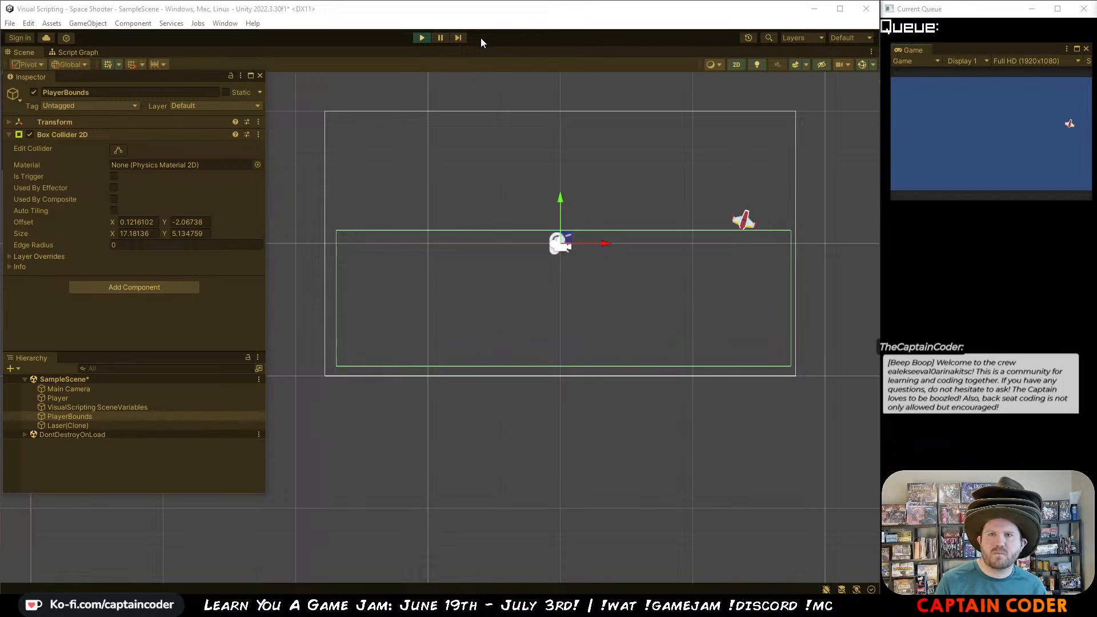
Step: Stop the running game and remove the Box Collider 2D component from PlayerBounds
click(420, 38)
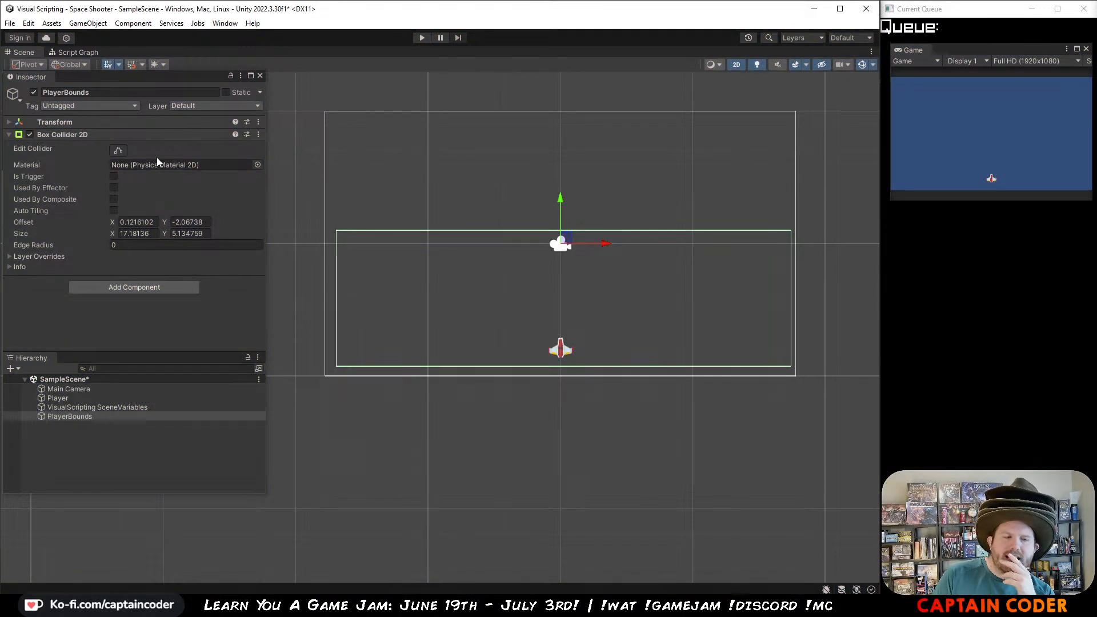
click(255, 133)
click(258, 134)
click(199, 135)
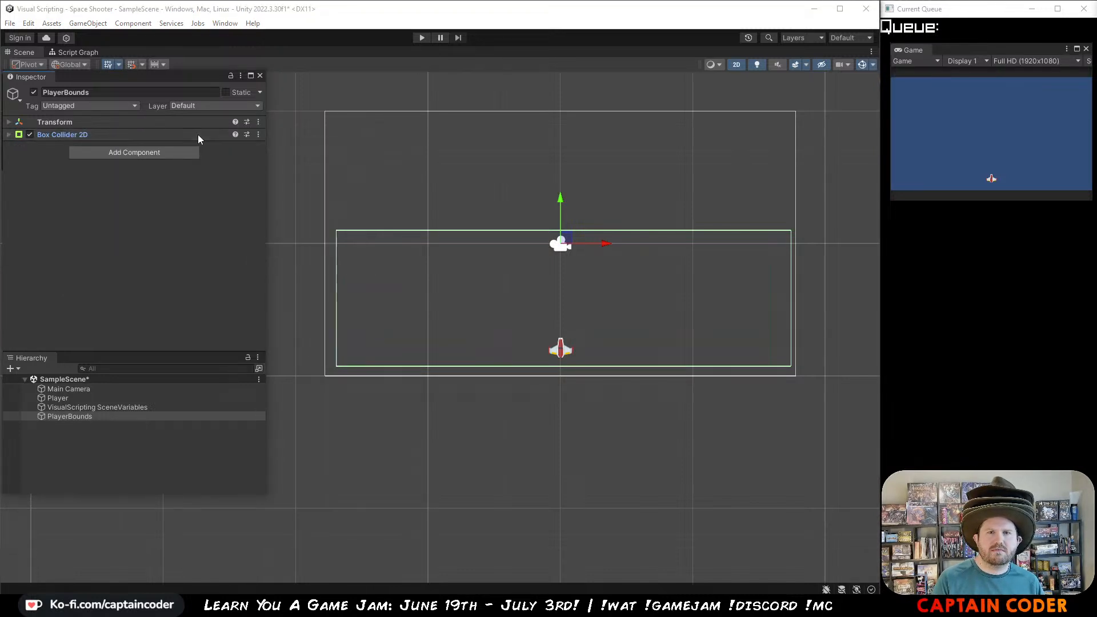
click(199, 135)
click(258, 134)
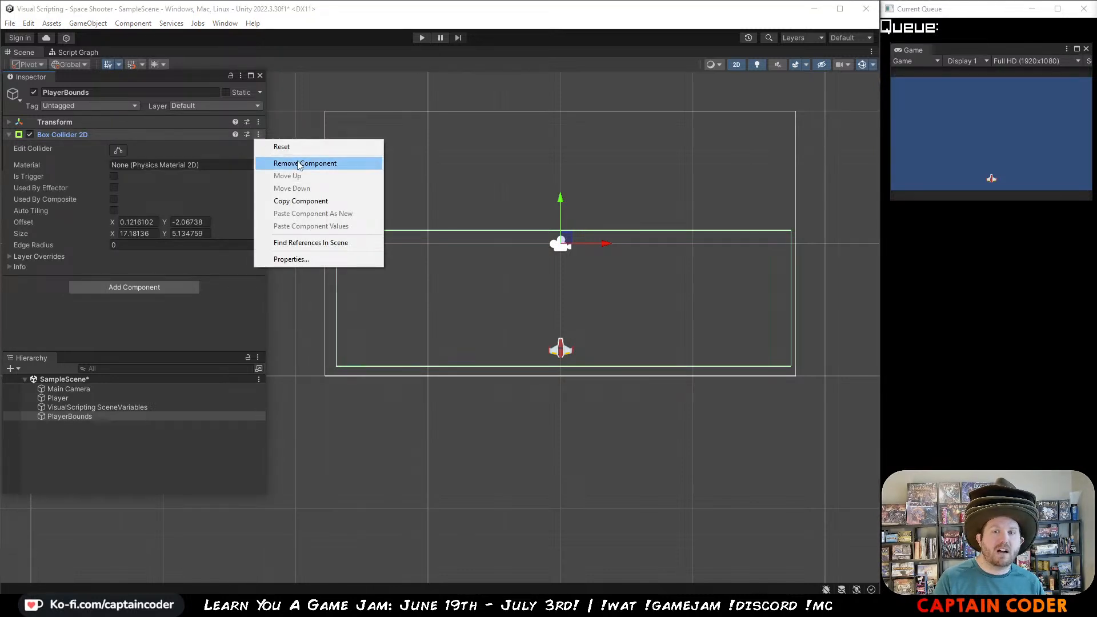
click(271, 162)
Step: Add an Edge Collider 2D to PlayerBounds and stretch its right endpoint out to the camera frame's right border
click(145, 143)
text(ed)
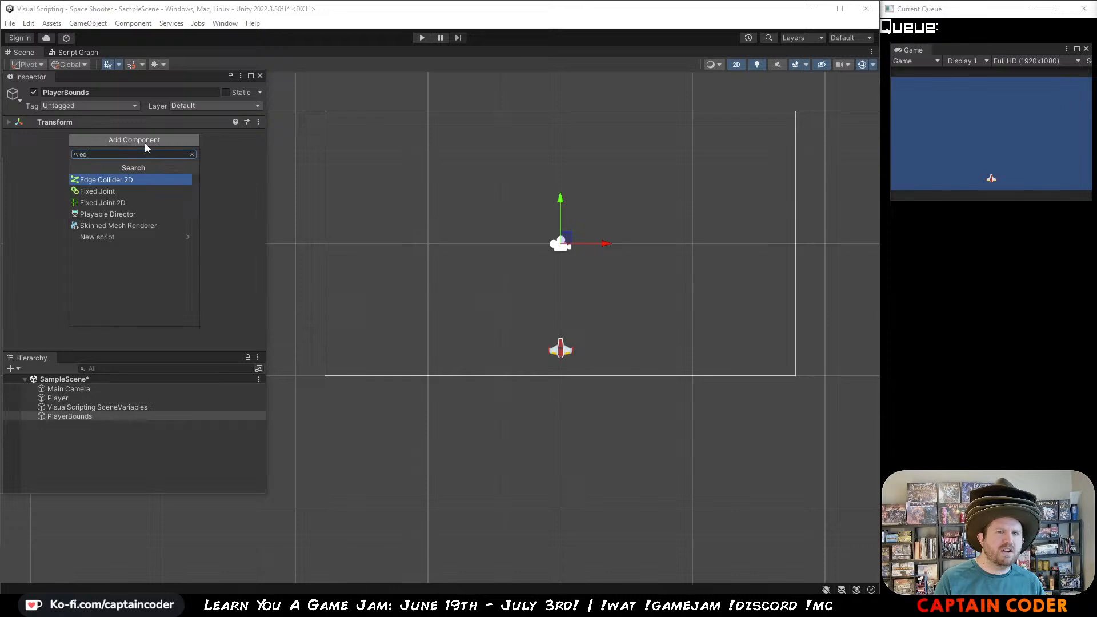
key(Return)
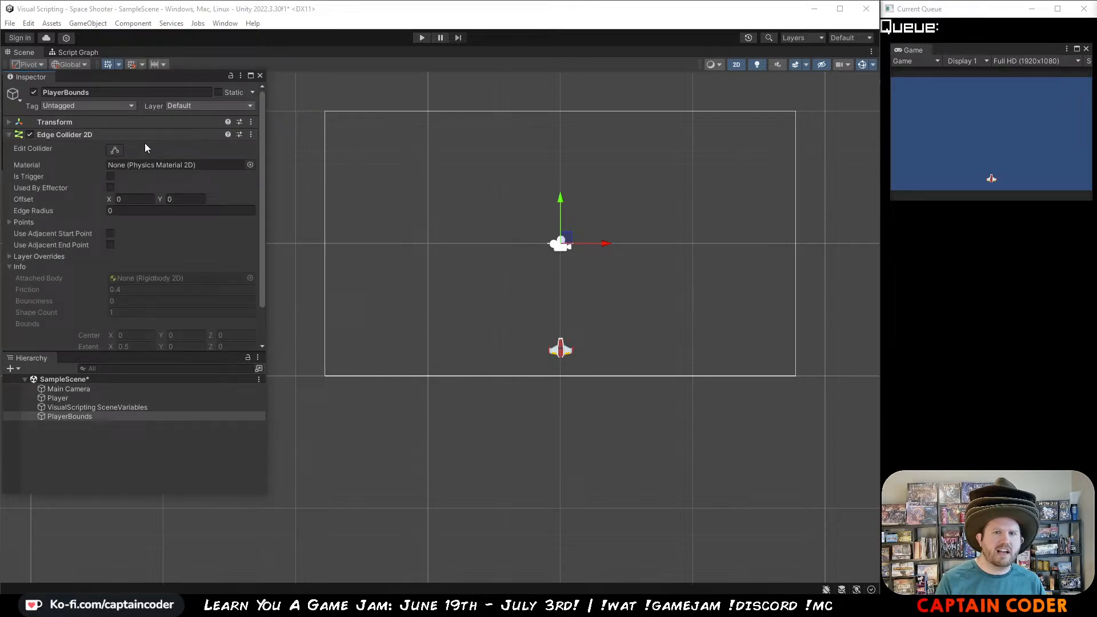
click(115, 150)
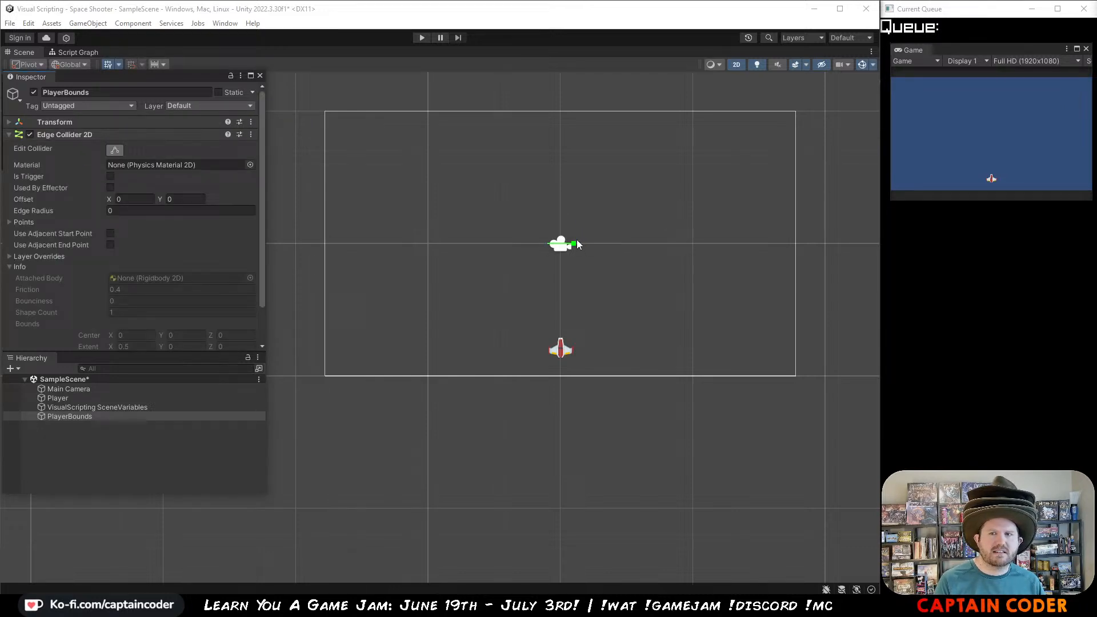
drag(577, 244, 794, 242)
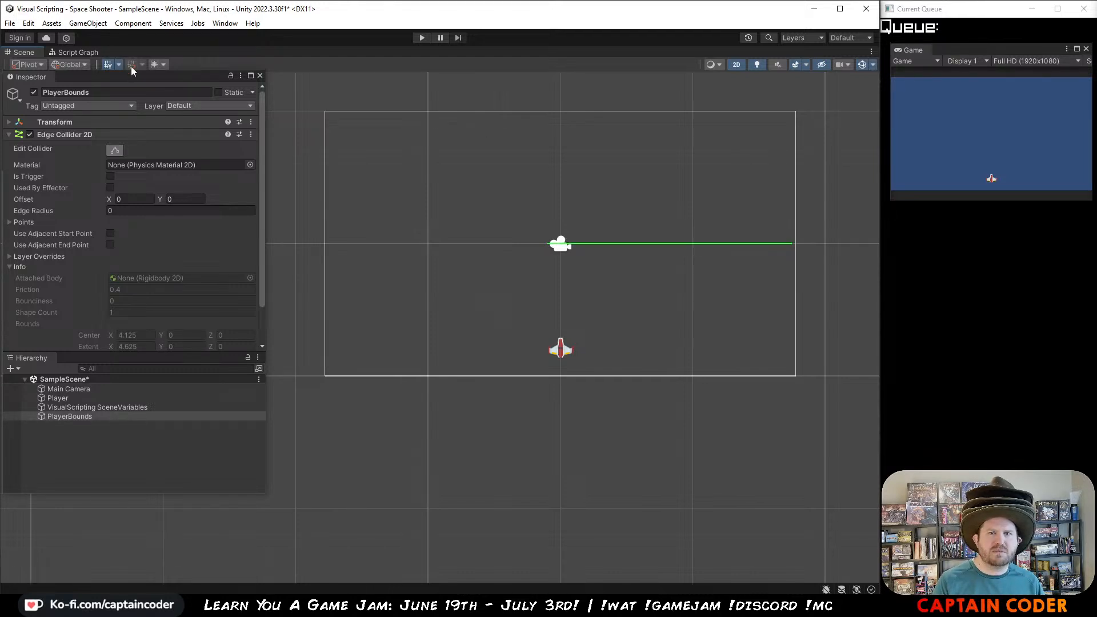
drag(147, 74, 150, 103)
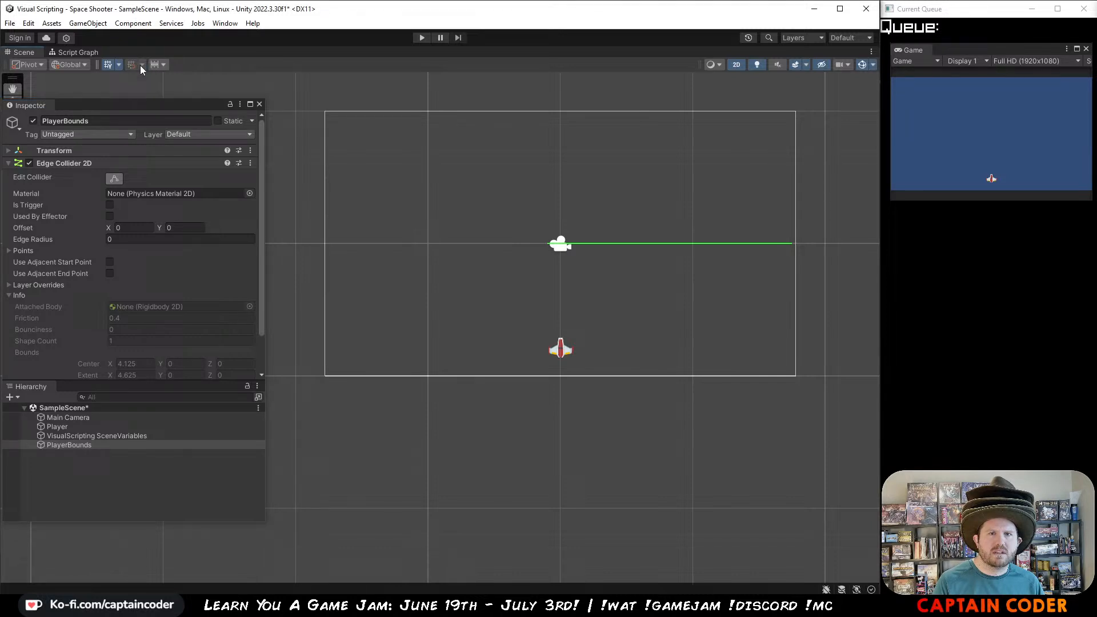
click(109, 65)
click(108, 64)
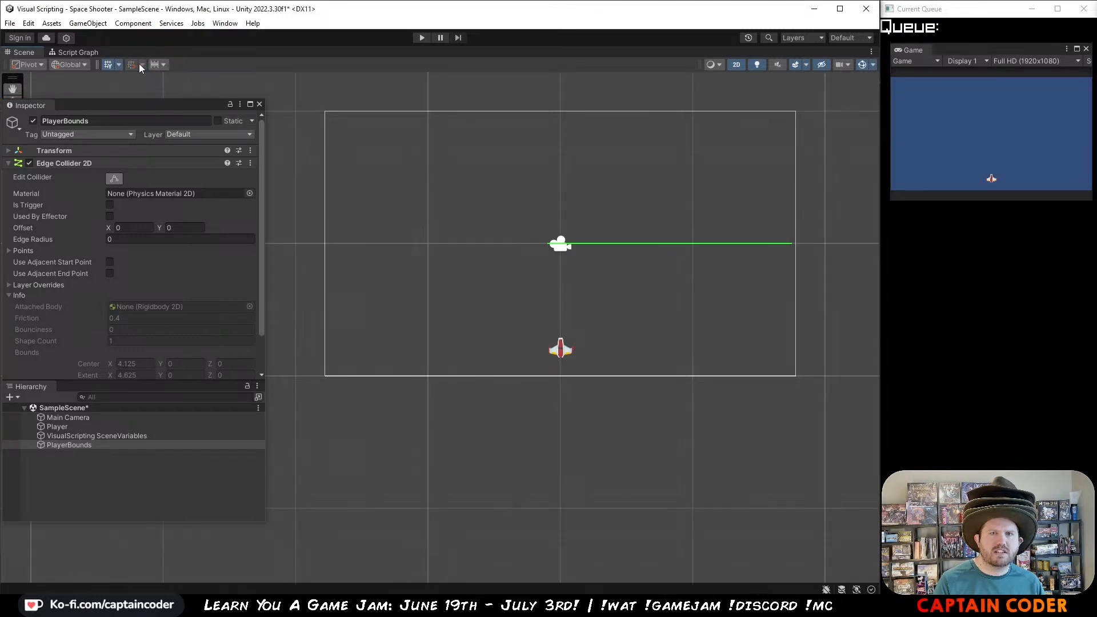
click(39, 66)
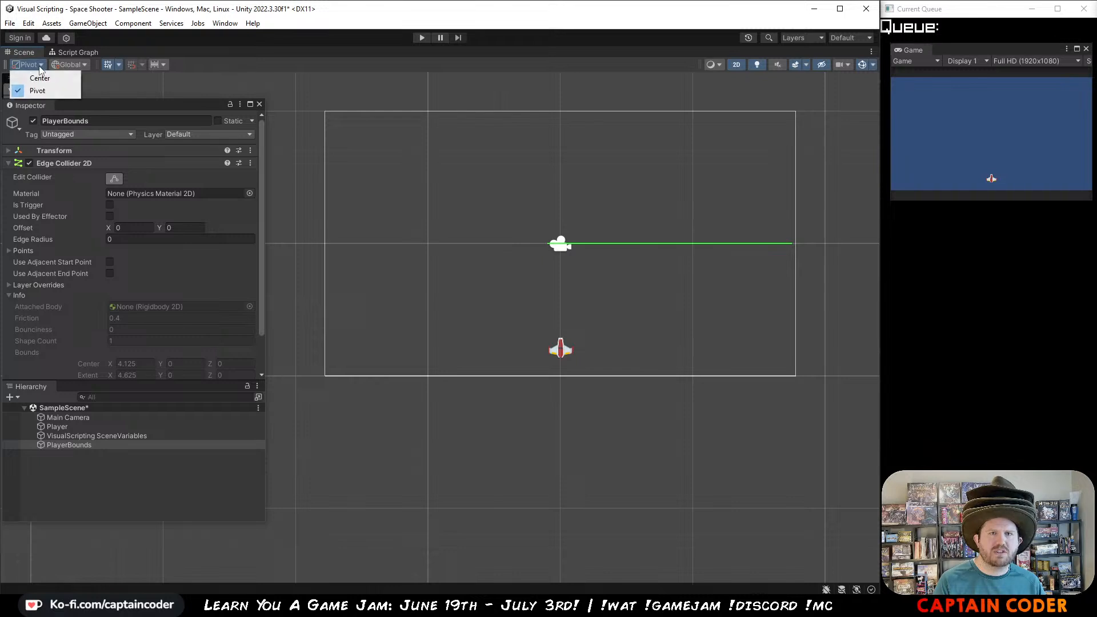
click(81, 64)
click(82, 64)
click(81, 88)
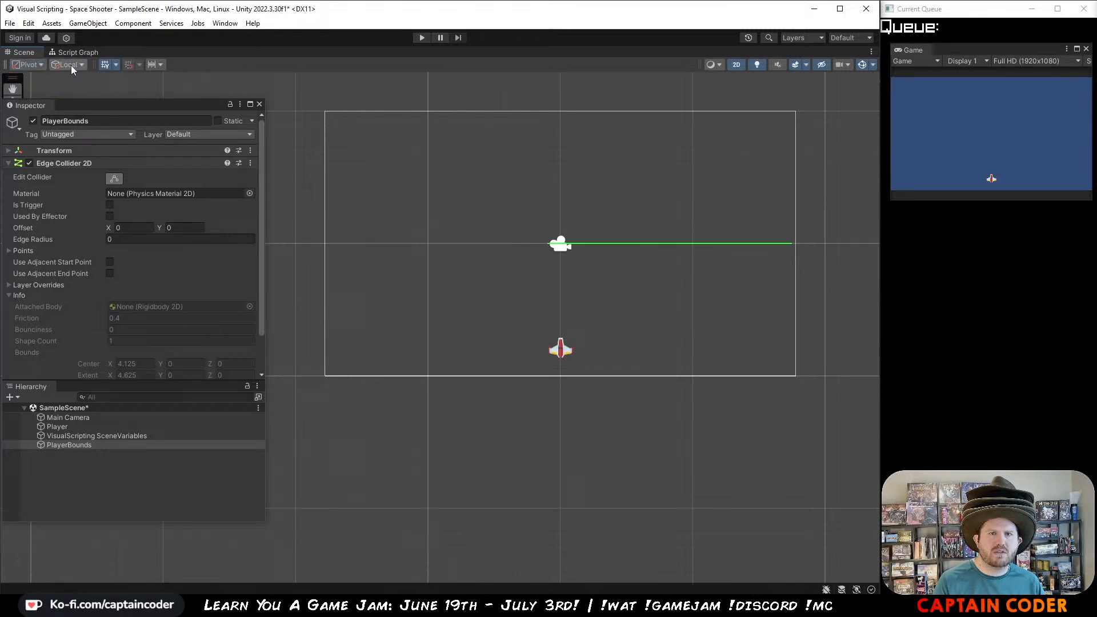
click(71, 65)
click(74, 79)
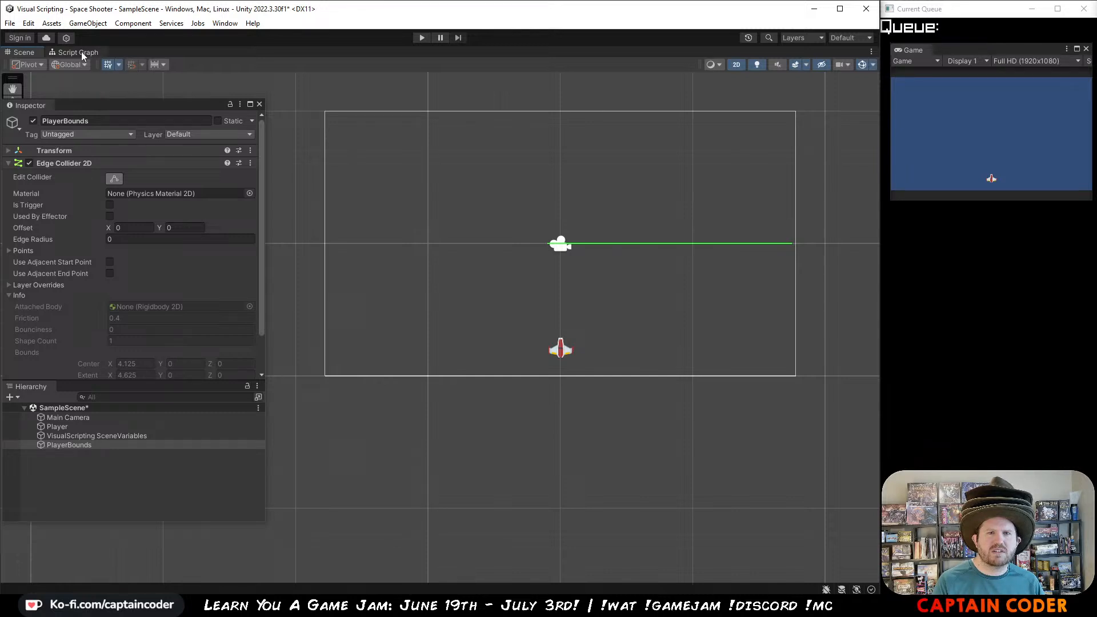
drag(114, 101, 166, 128)
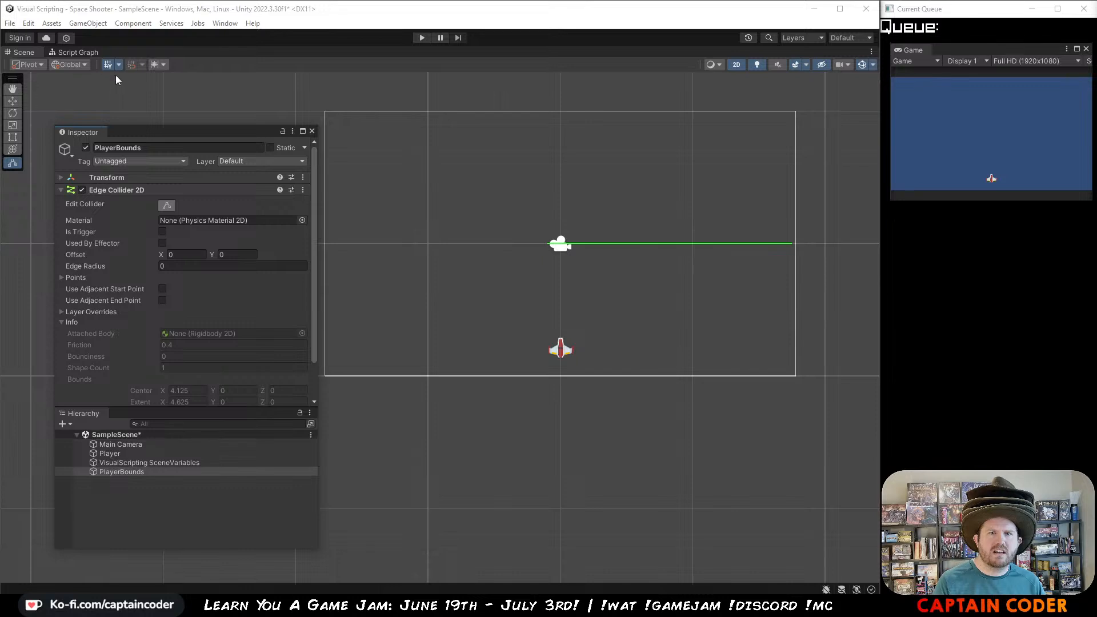
click(27, 68)
click(35, 78)
click(35, 67)
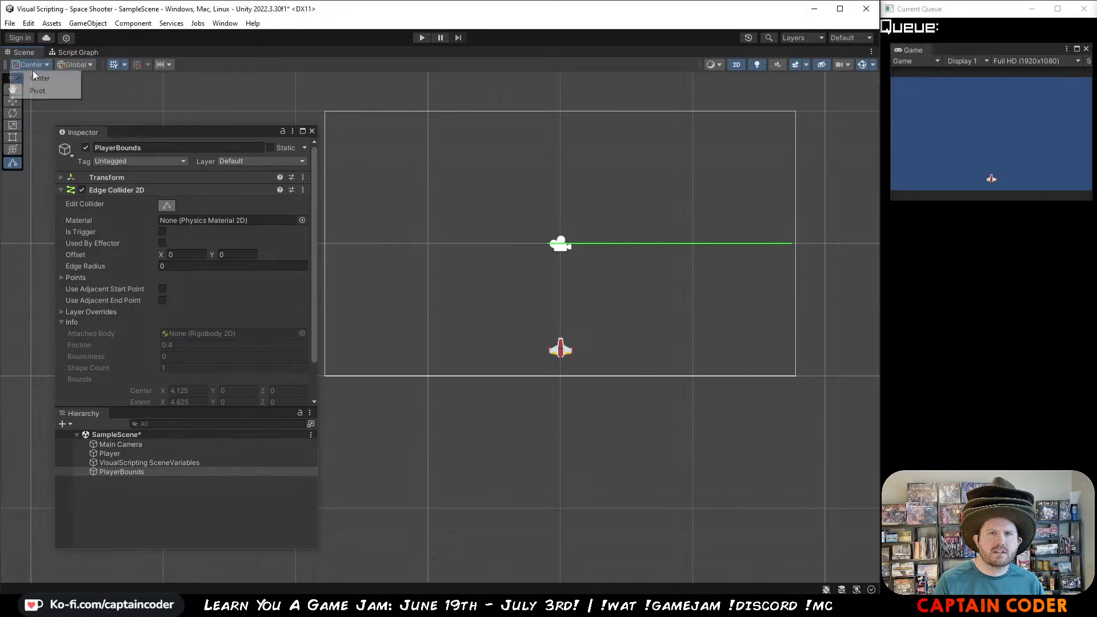
click(37, 90)
click(83, 64)
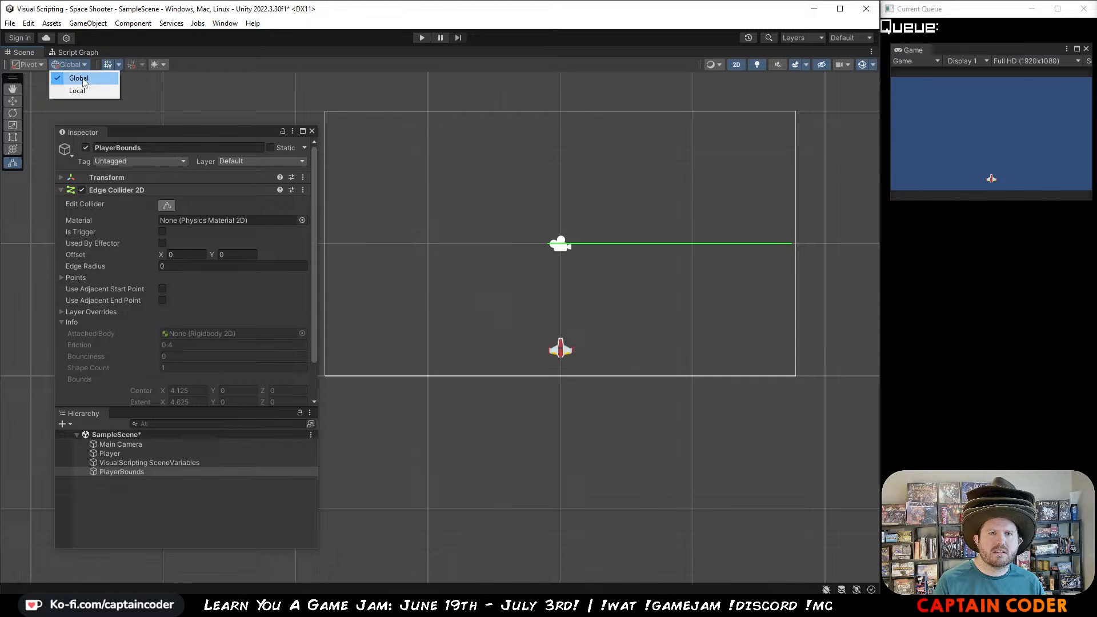
click(83, 79)
click(104, 66)
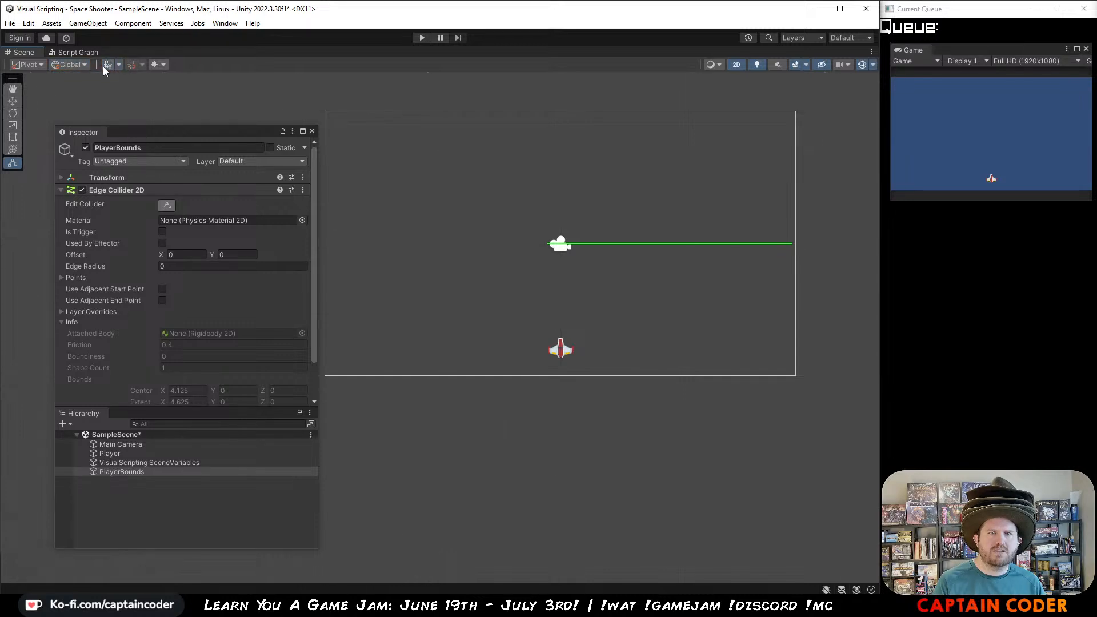
click(108, 66)
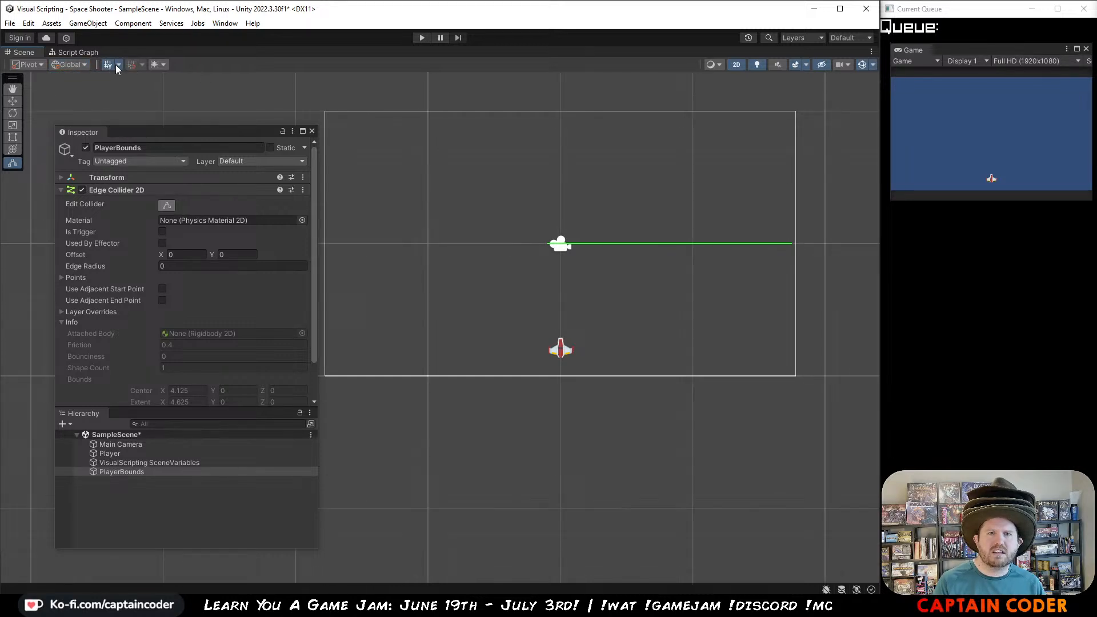
Step: Shape the edge collider along the top, right and bottom sides of the camera frame's lower half, adding corner points on the right
drag(552, 246, 343, 247)
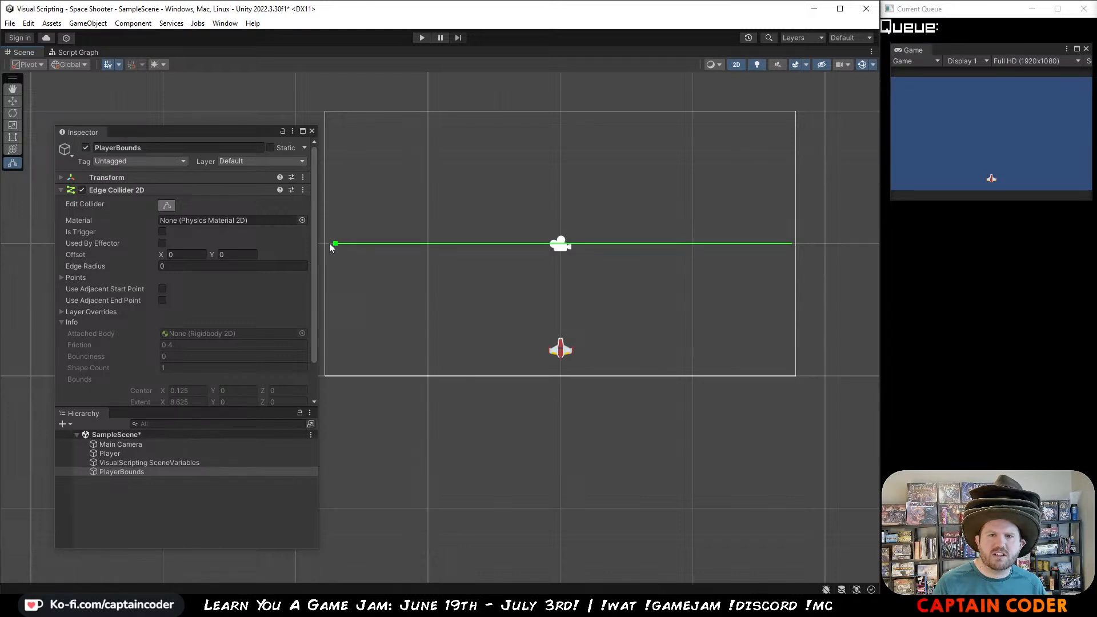
drag(792, 249, 791, 378)
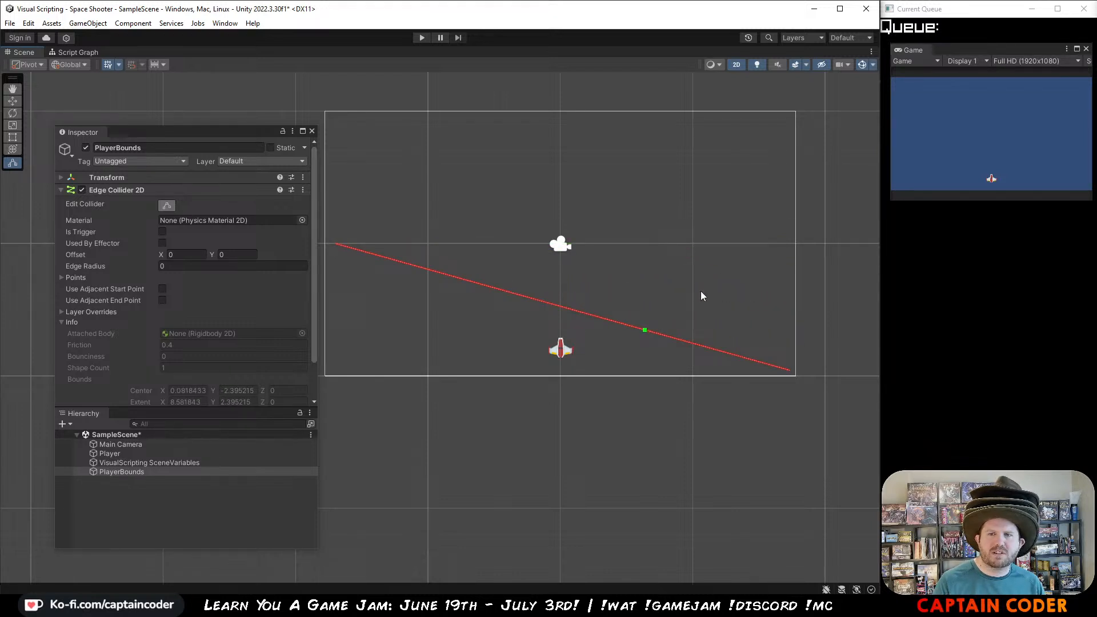
drag(649, 330, 791, 243)
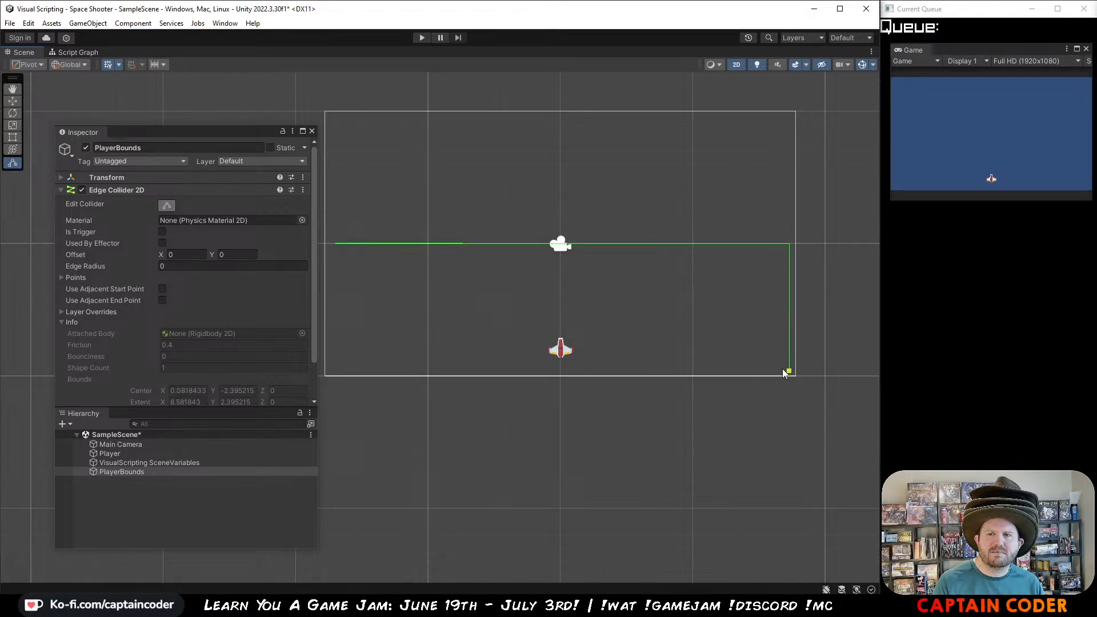
drag(787, 370, 329, 366)
drag(587, 311, 792, 369)
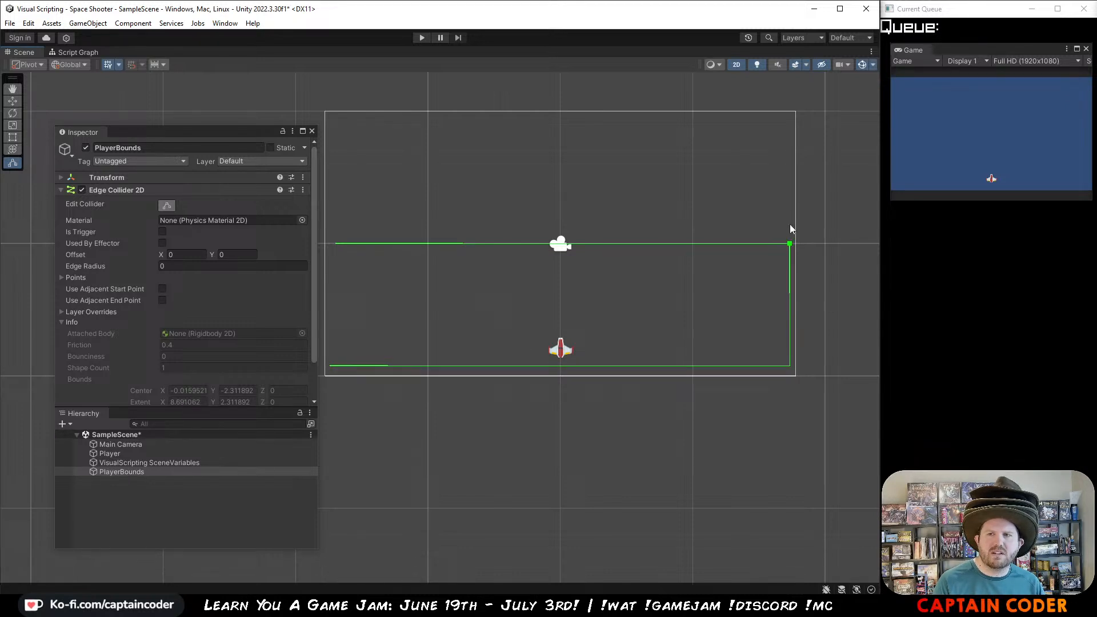
Step: Add the left side to the edge collider's outline and adjust its corner points toward a closed rectangle
mouse_move(790, 243)
mouse_down()
mouse_move(804, 244)
mouse_move(788, 246)
mouse_up()
drag(331, 366, 347, 365)
mouse_move(354, 369)
mouse_down()
mouse_move(343, 251)
mouse_move(362, 369)
mouse_move(331, 373)
mouse_move(339, 378)
mouse_move(328, 370)
mouse_move(341, 368)
mouse_up()
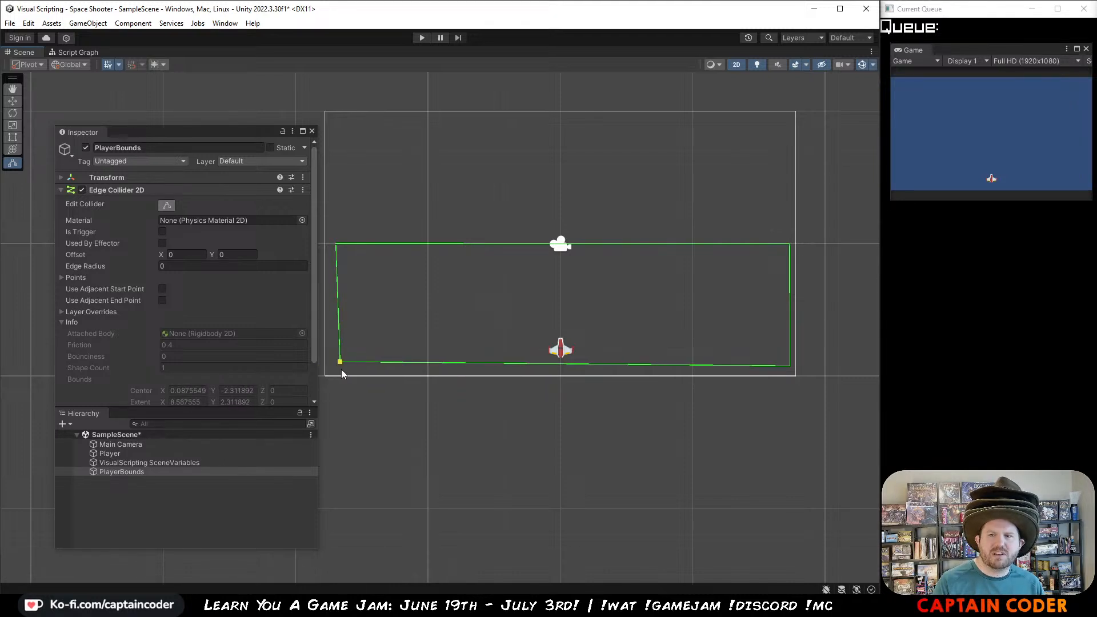
drag(784, 365, 790, 366)
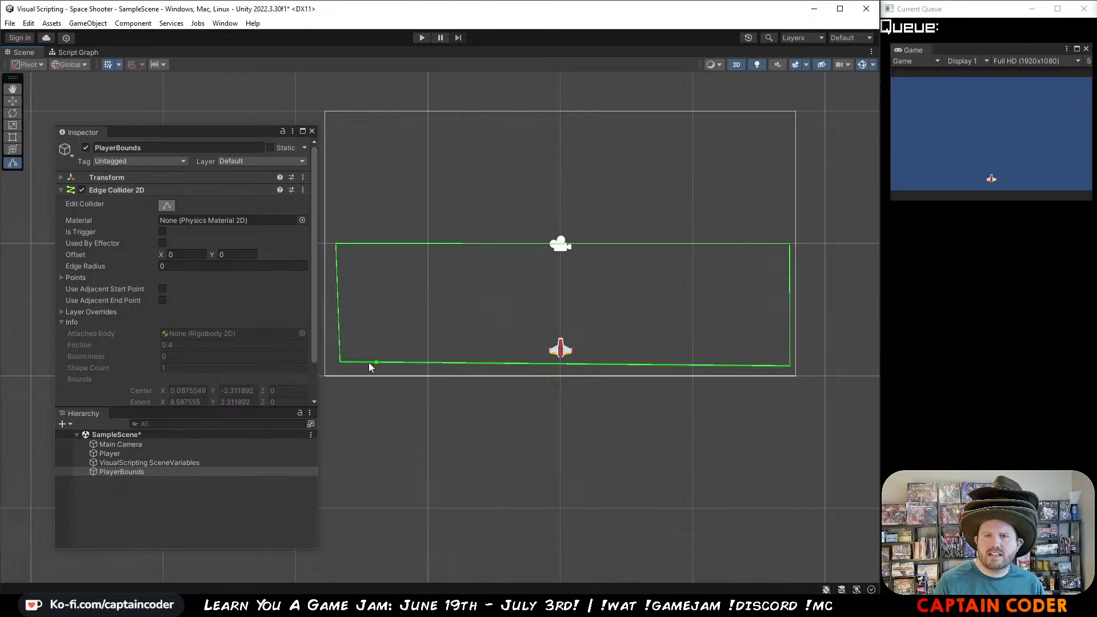
drag(339, 365, 324, 369)
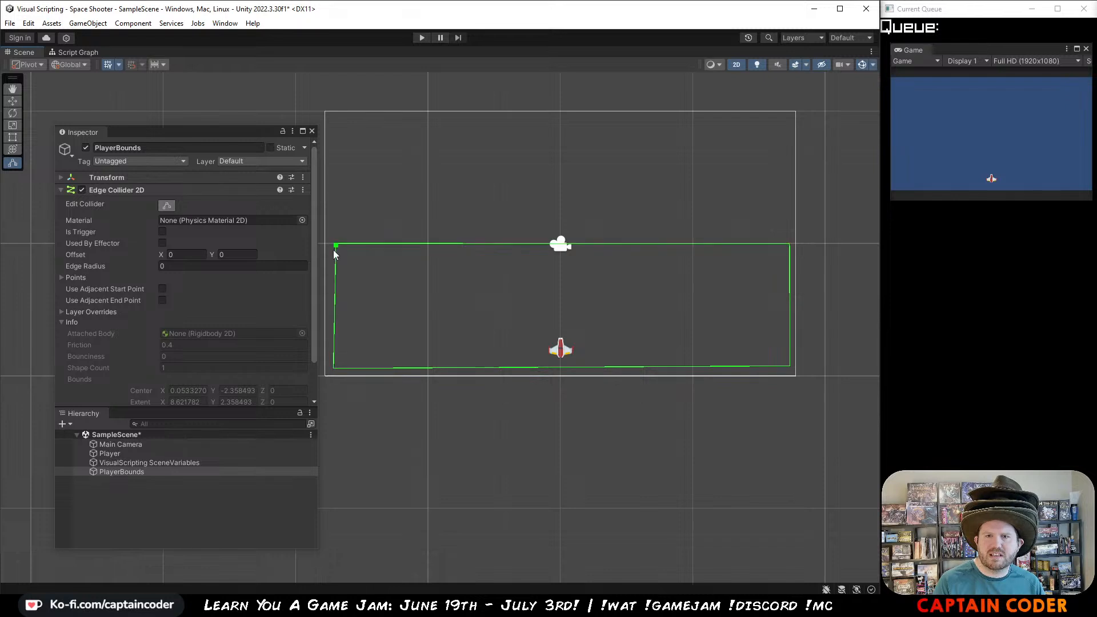
drag(333, 249, 330, 248)
Step: Expand the edge collider's Points and set the X coordinate of Element 0 to -8.5
scroll(120, 341, down, 2)
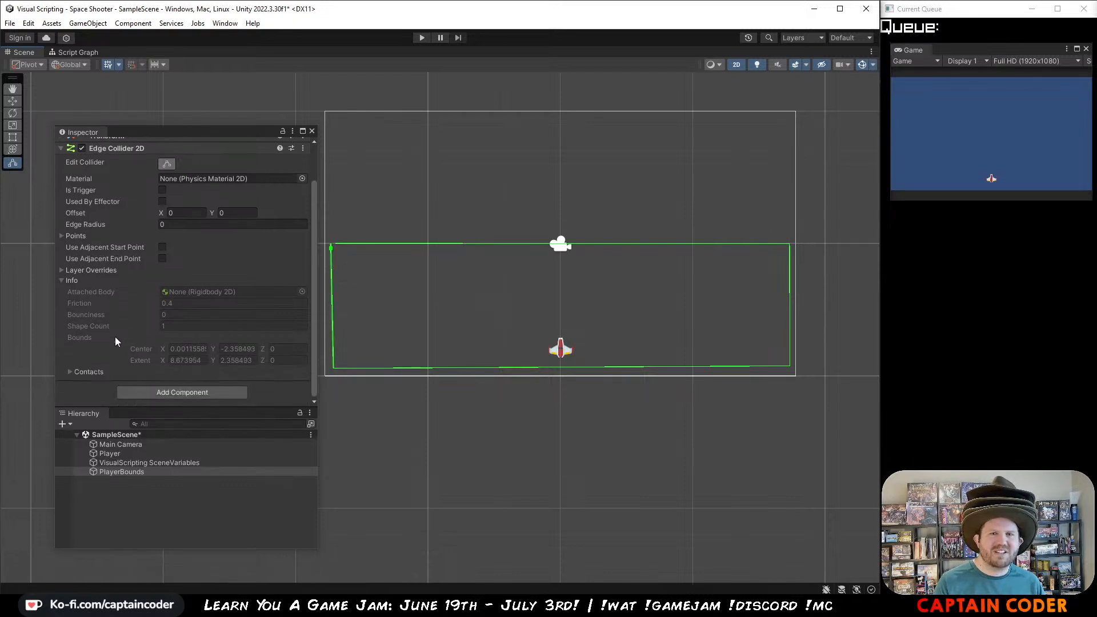
click(76, 236)
click(206, 260)
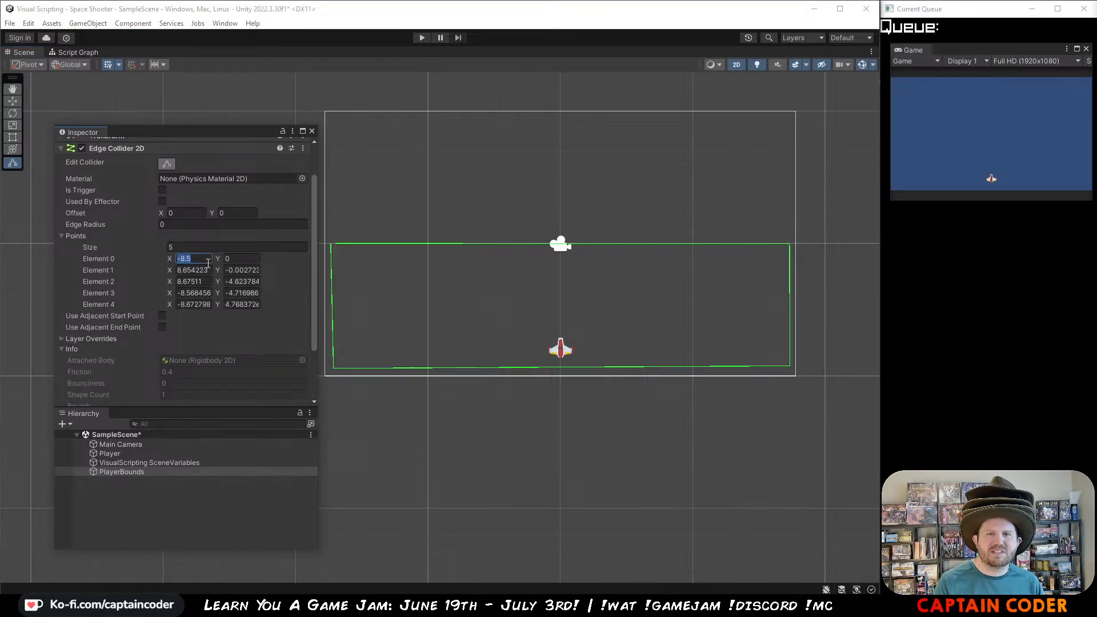
text(-9)
key(Tab)
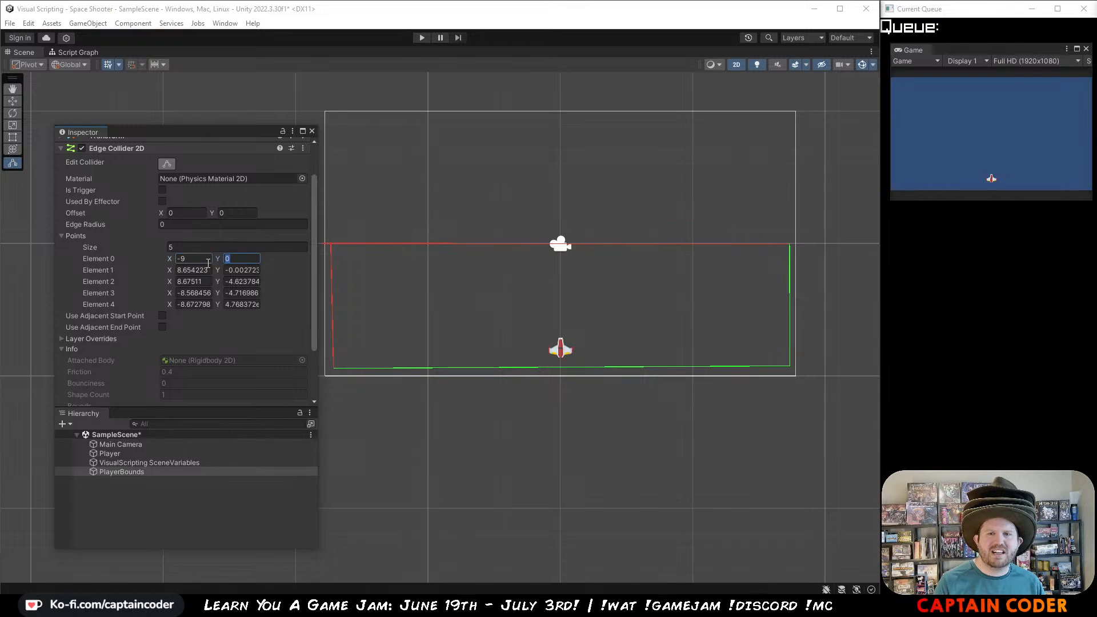
click(208, 262)
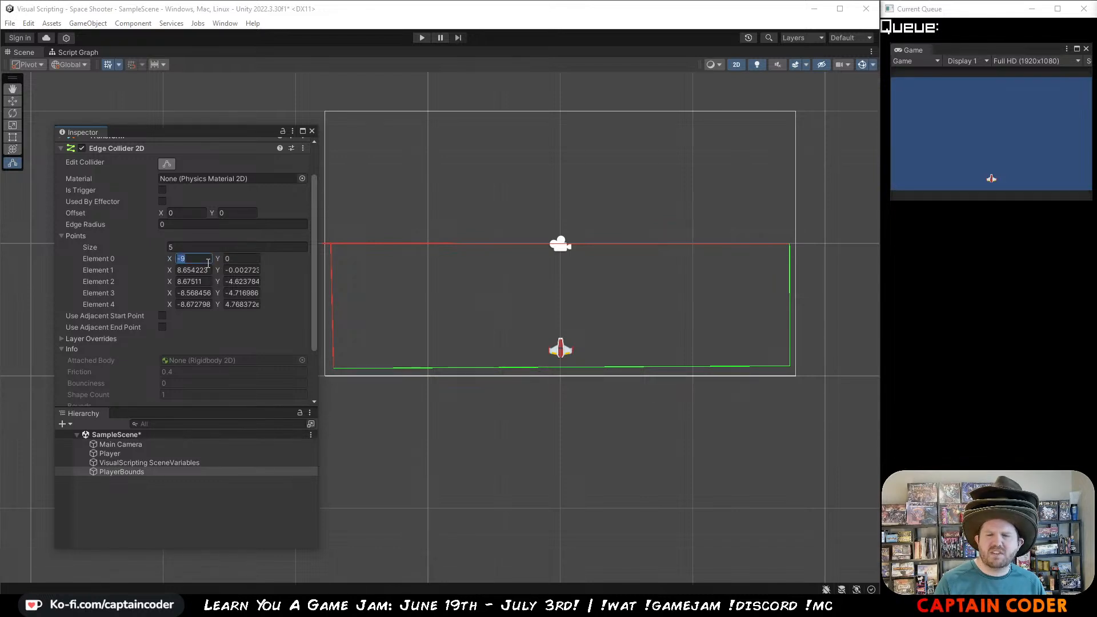
text(-8)
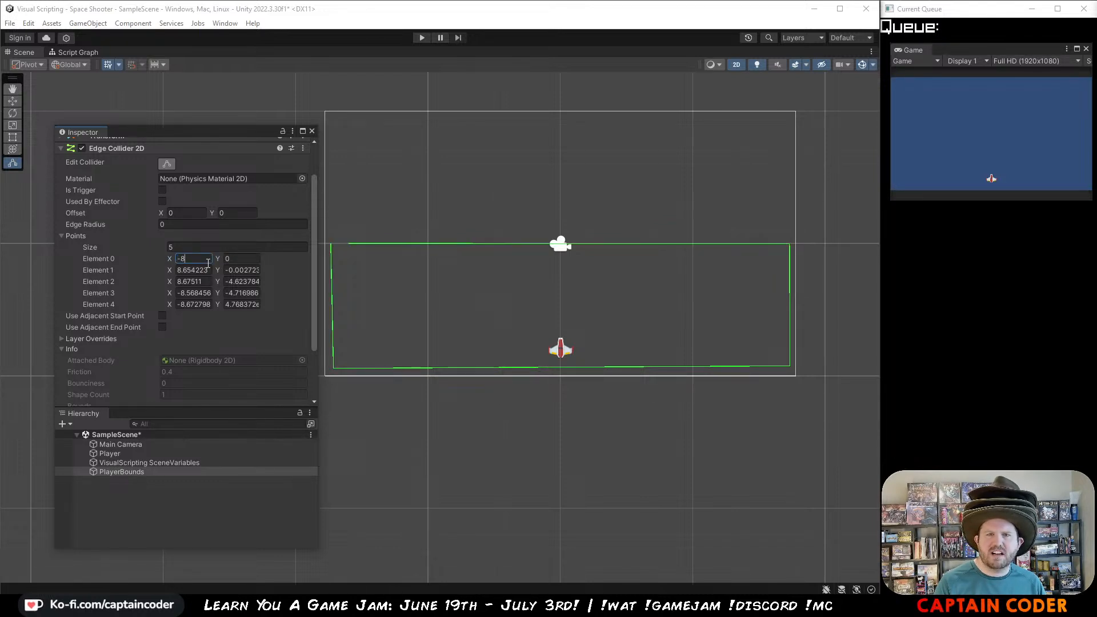
key(Return)
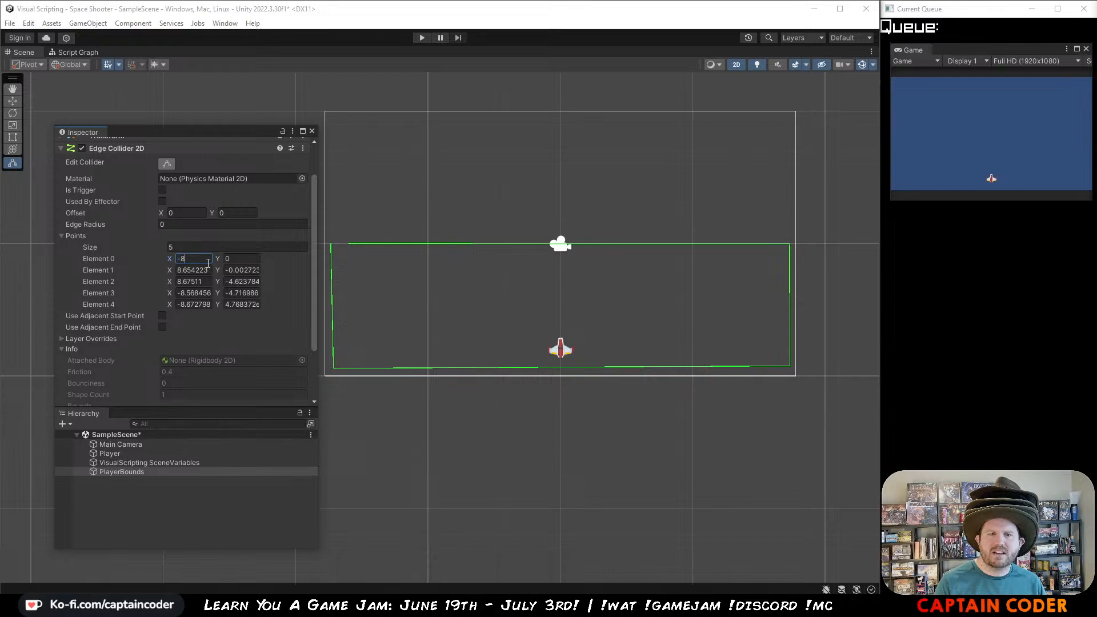
text(.5)
key(Tab)
key(Tab)
Step: Set Element 1 of the edge collider's points to X 8.5 and Y 0
text(8.5)
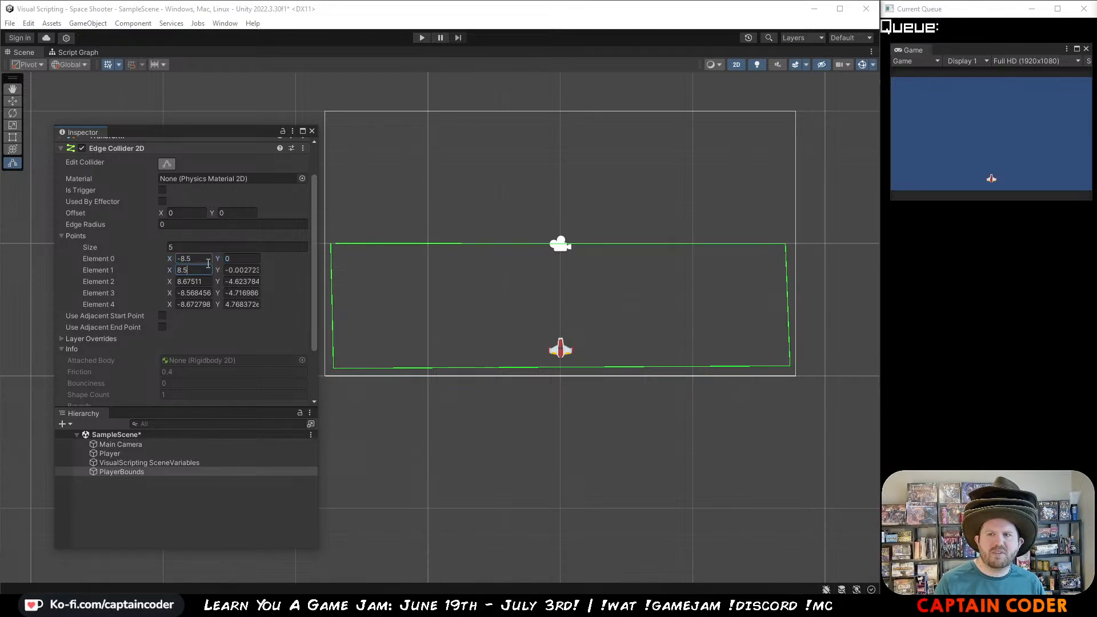
key(Tab)
text(0)
key(Tab)
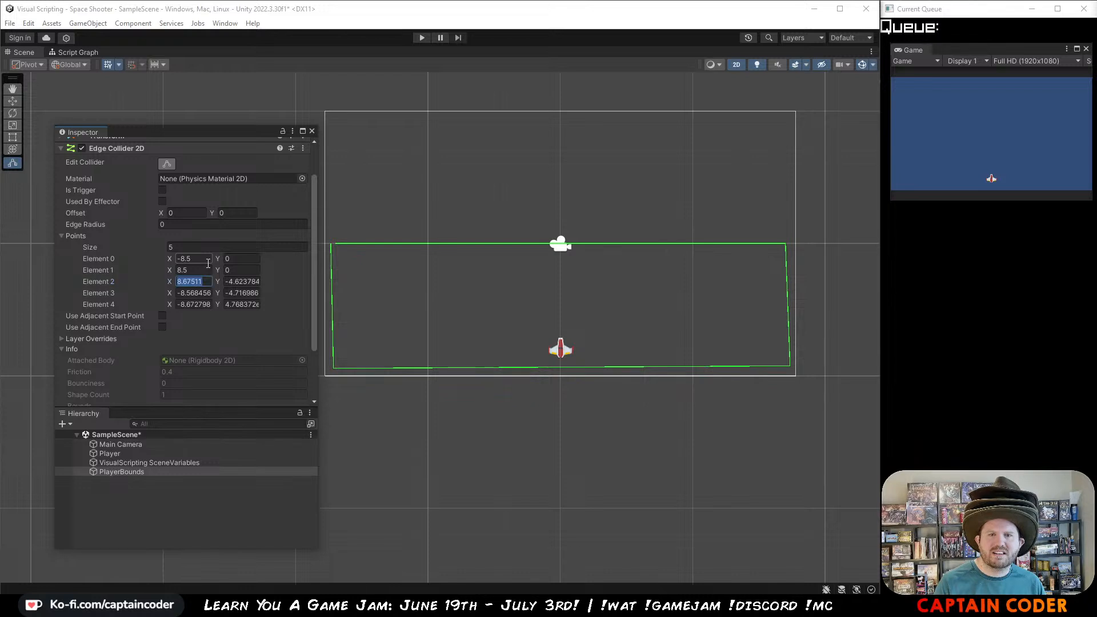
Step: Set Element 2 of the edge collider's points to X 8.5 and Y -4.5
text(85)
key(Tab)
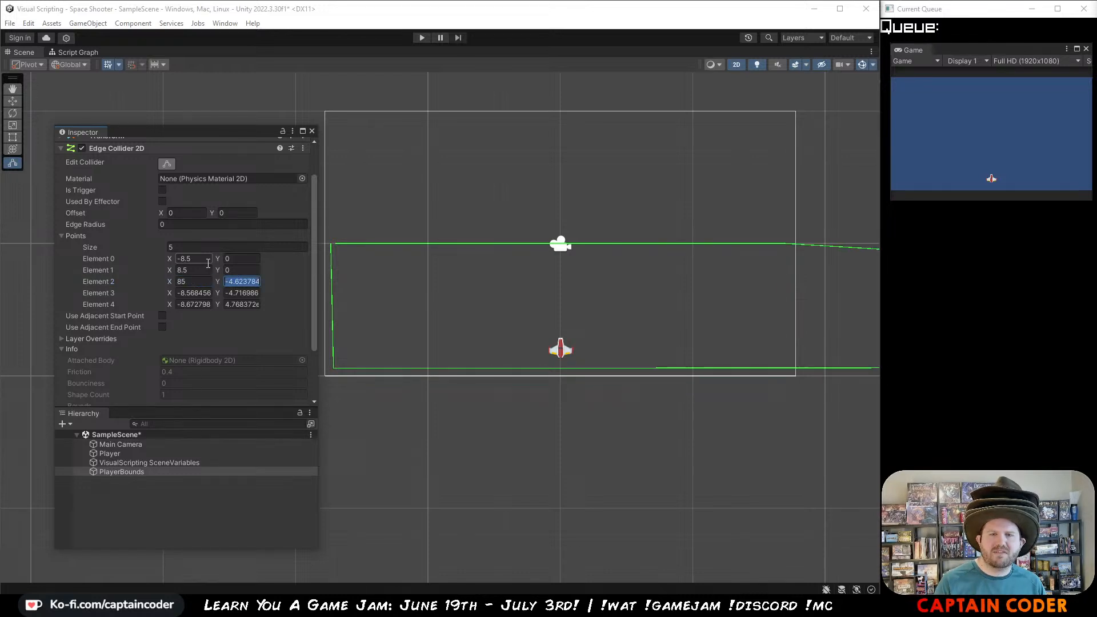
text(-4.5)
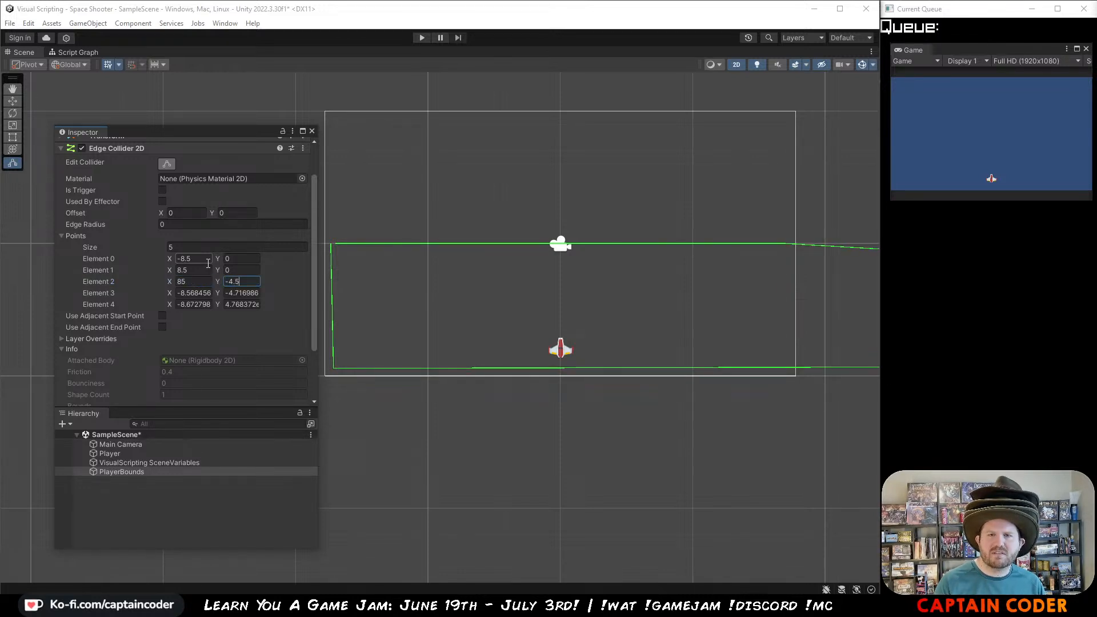
key(shift+Tab)
key(shift+Tab)
key(shift+Tab)
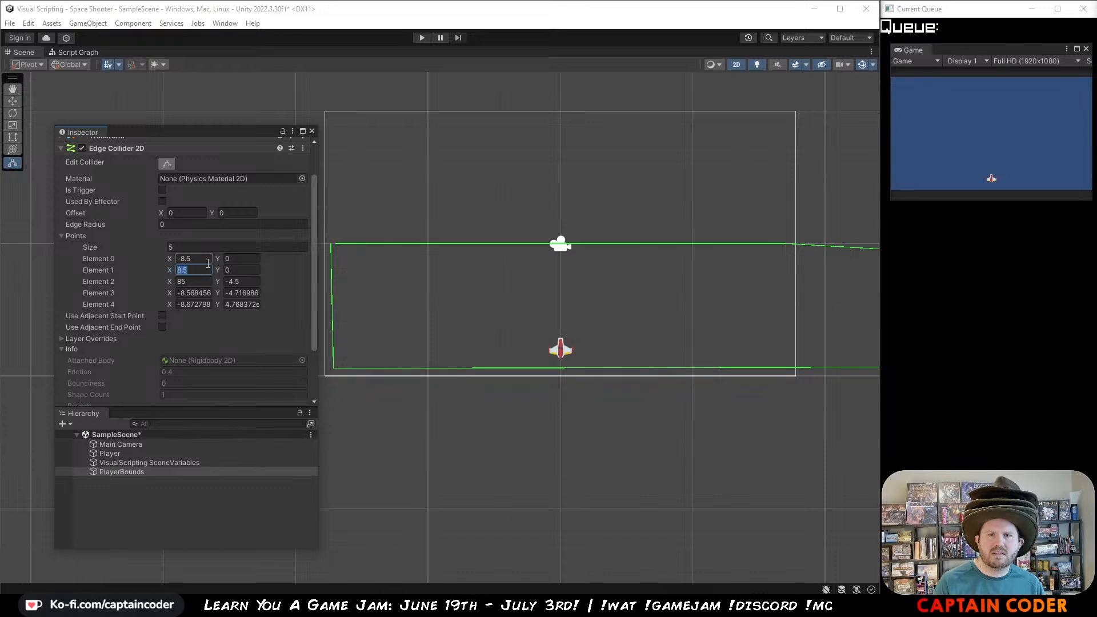
key(Tab)
key(Tab)
text(8.5)
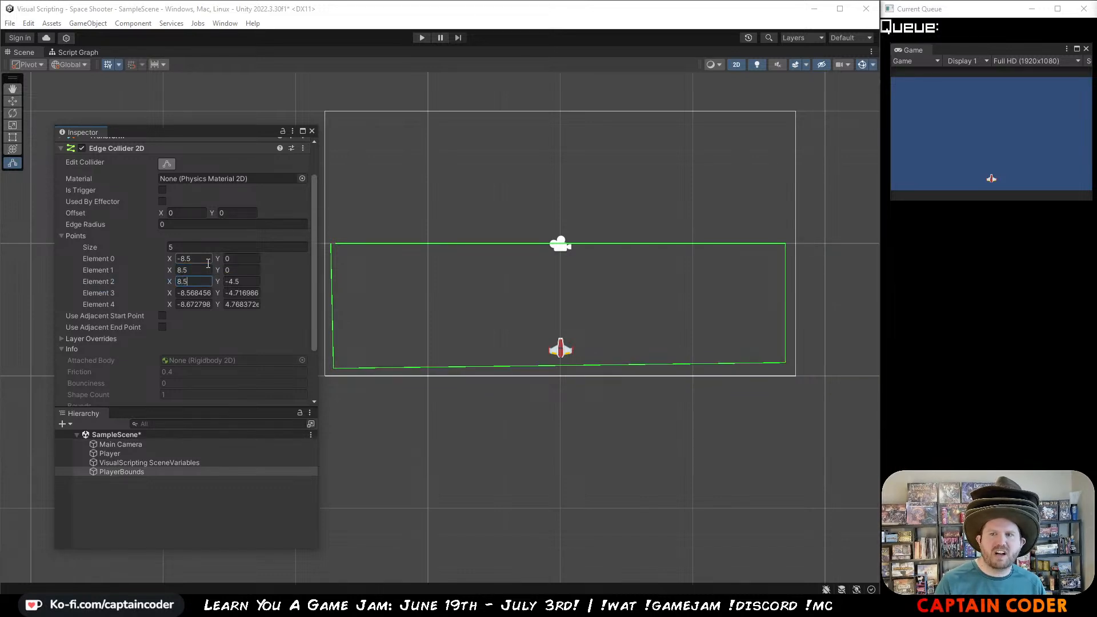
Step: Set Element 3 of the edge collider's points to X -8.5 and Y -4.5
key(Tab)
key(Tab)
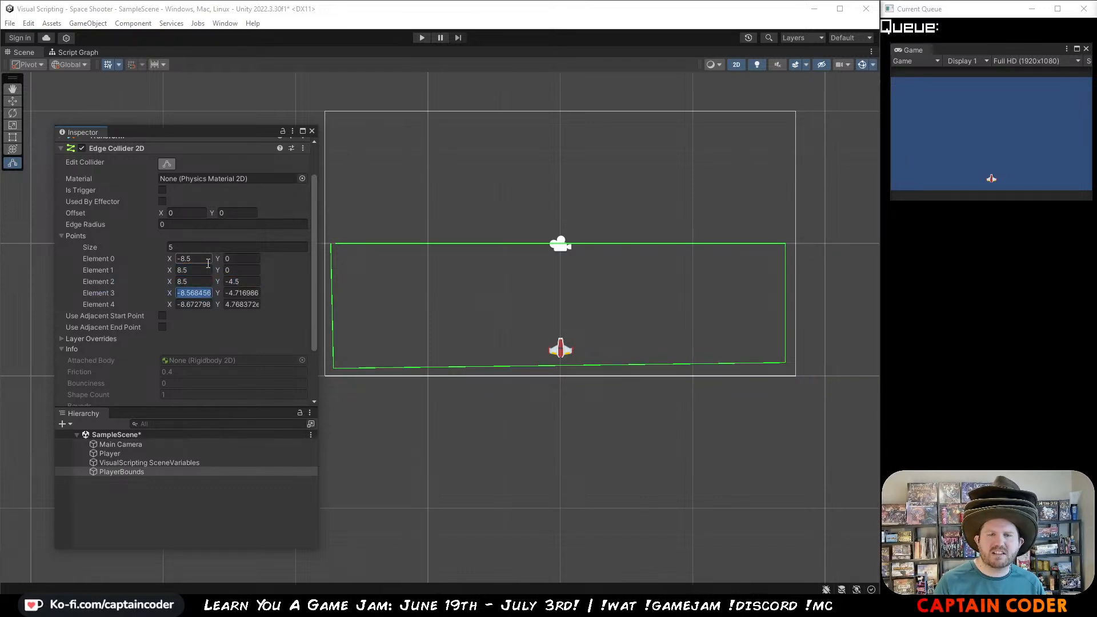
text(-8.5)
key(Tab)
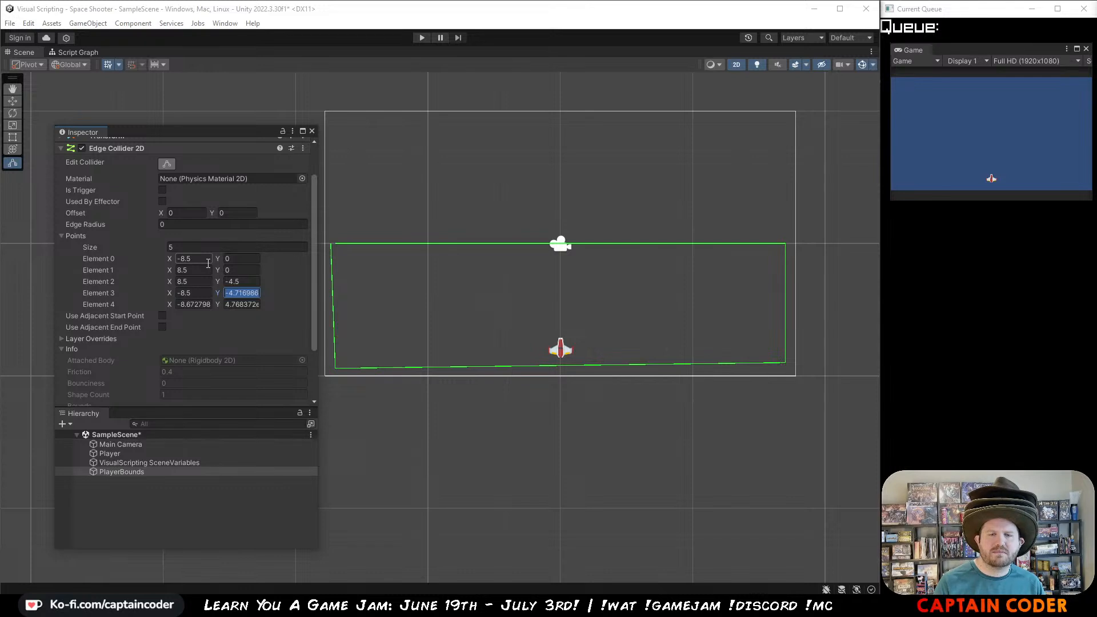
text(-4.5)
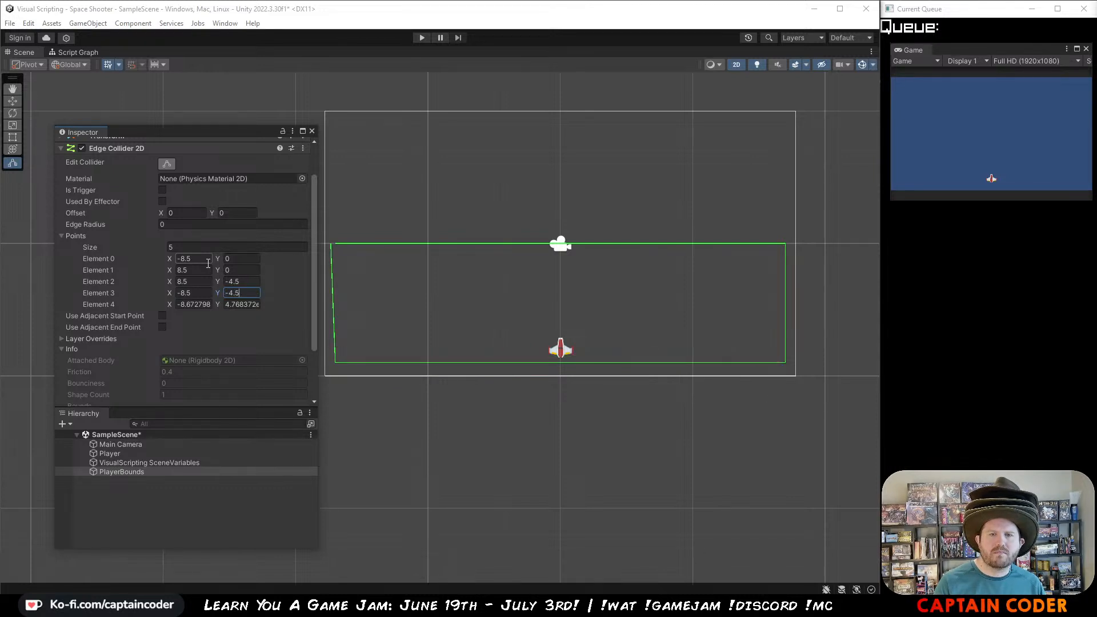
Step: Close the rectangle by setting Element 4 of the edge collider's points to X -8.5 and Y 0
key(Tab)
text(-8.5)
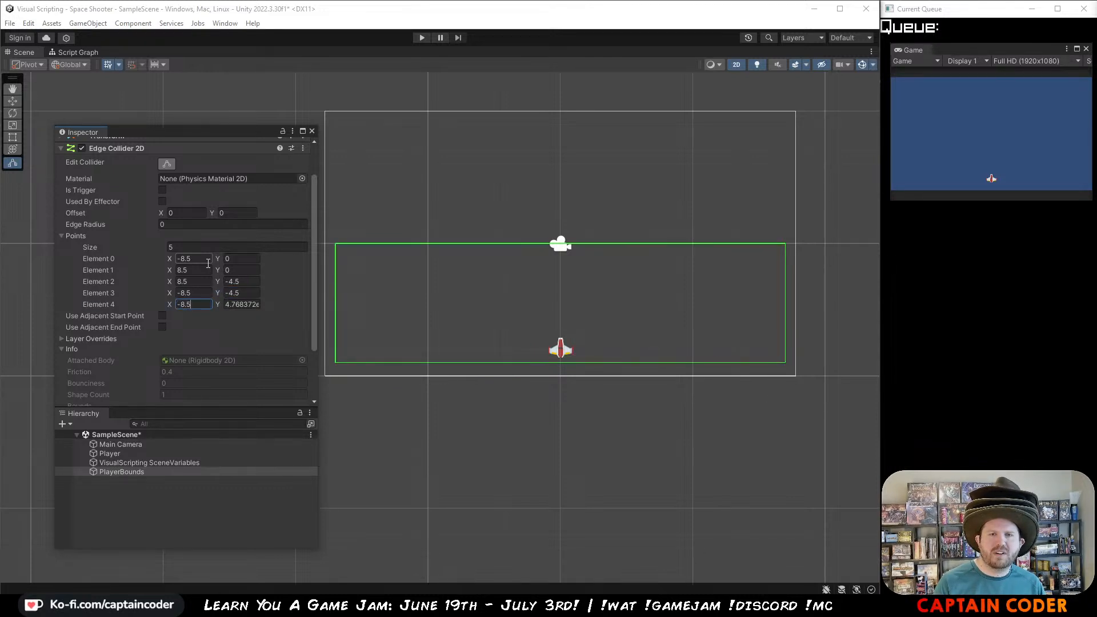
key(Tab)
text(0)
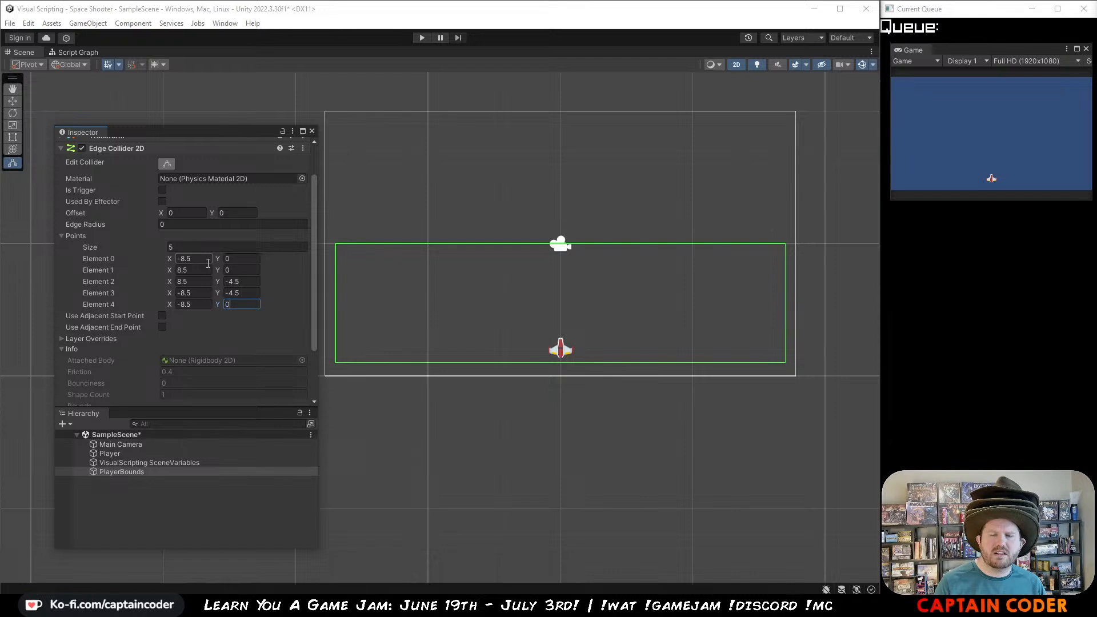
Step: Play-test the scene by firing a laser and flying the ship against all sides of the PlayerBounds collider, and stop the game
click(422, 38)
key(space)
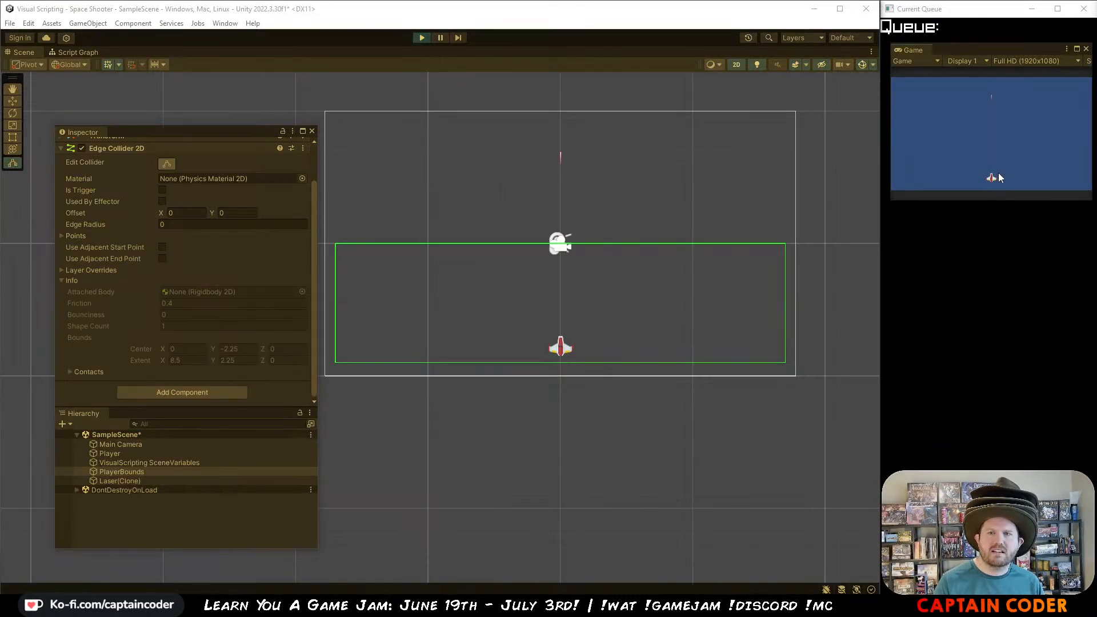
key(w)
key(a)
key(s)
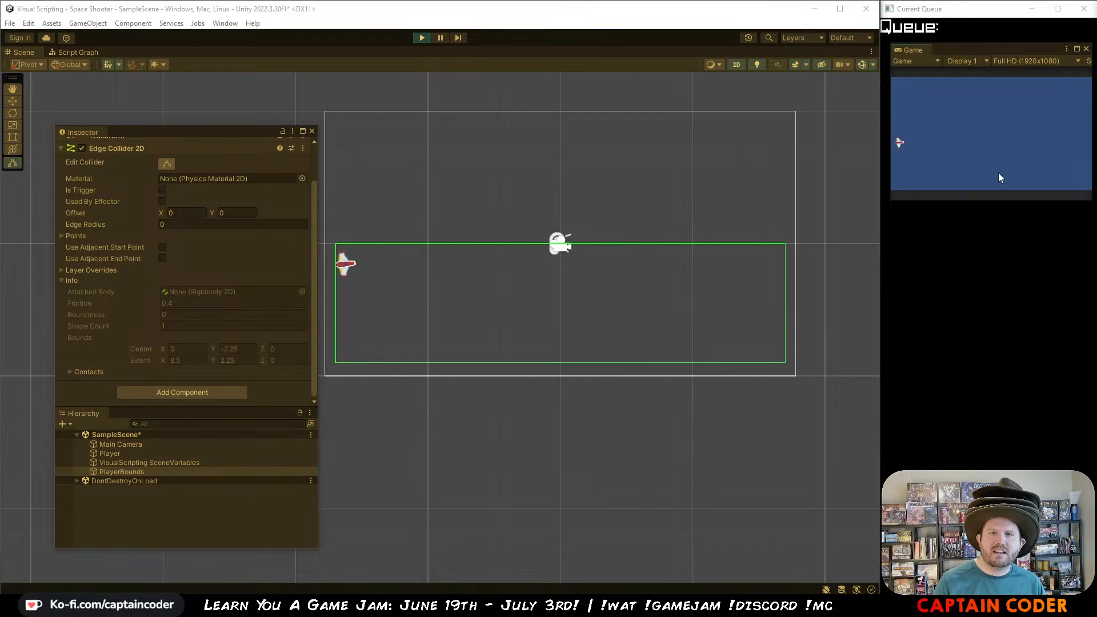
key(d)
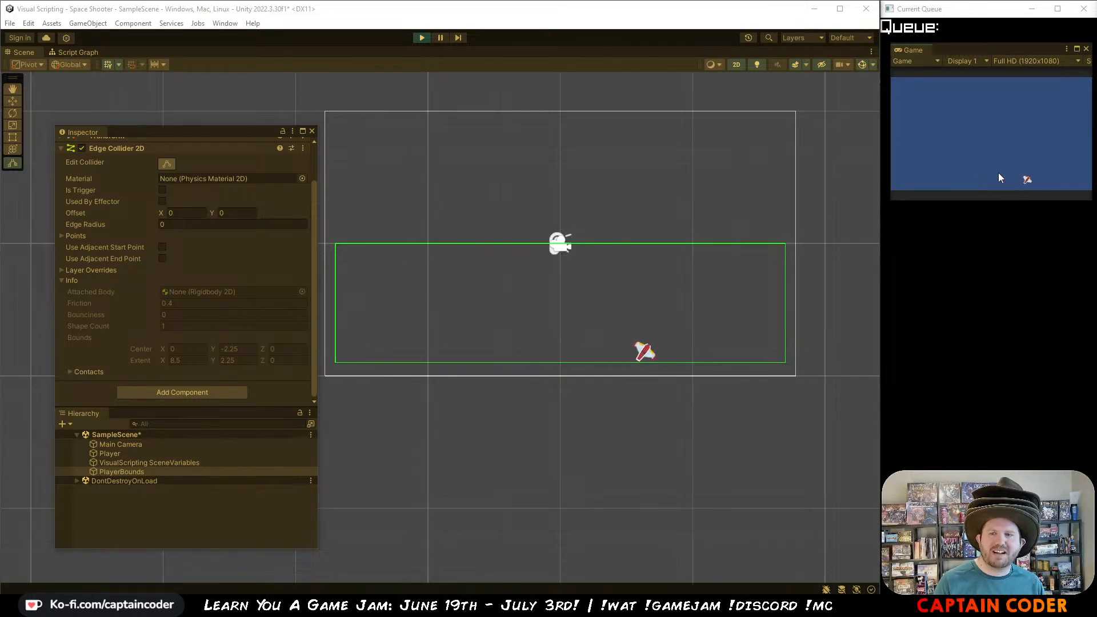
key(w)
key(a)
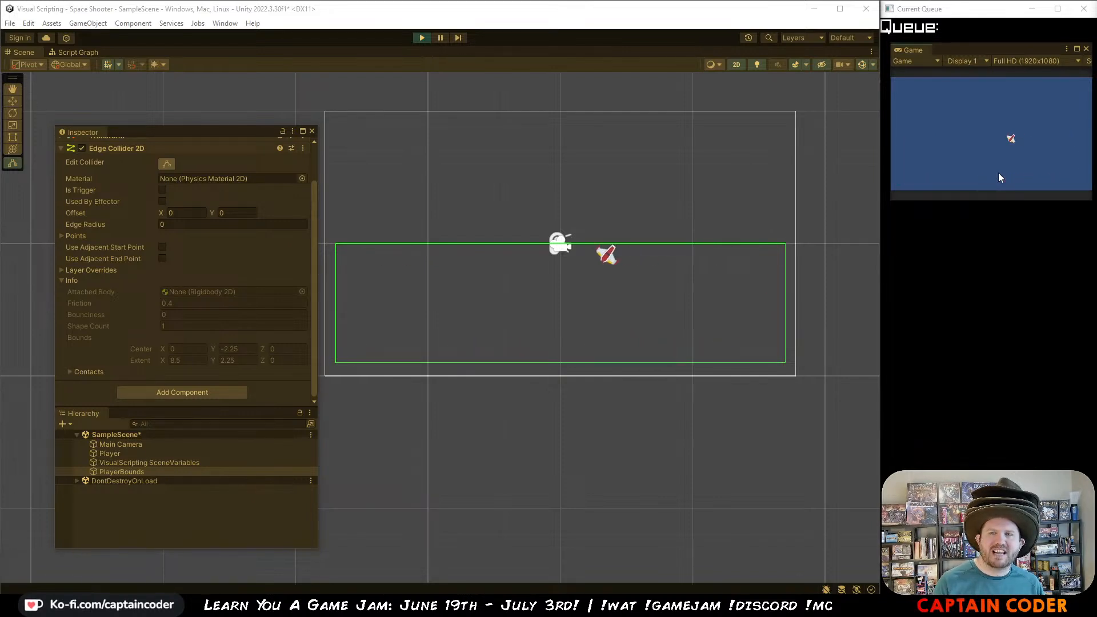
key(s)
key(d)
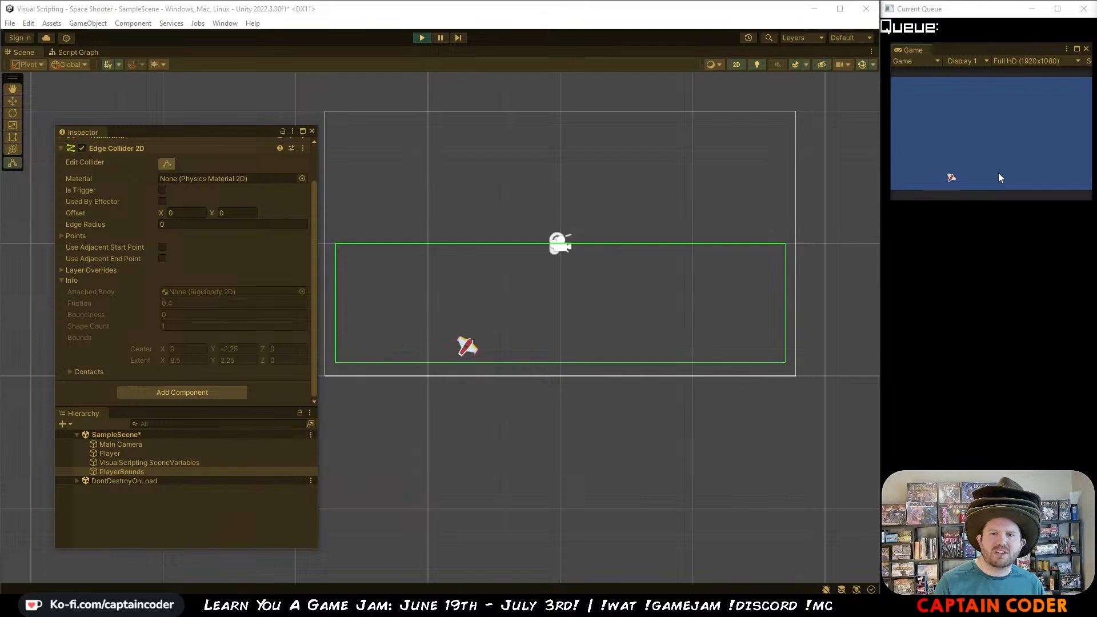
key(w)
key(s)
key(a)
key(w)
key(d)
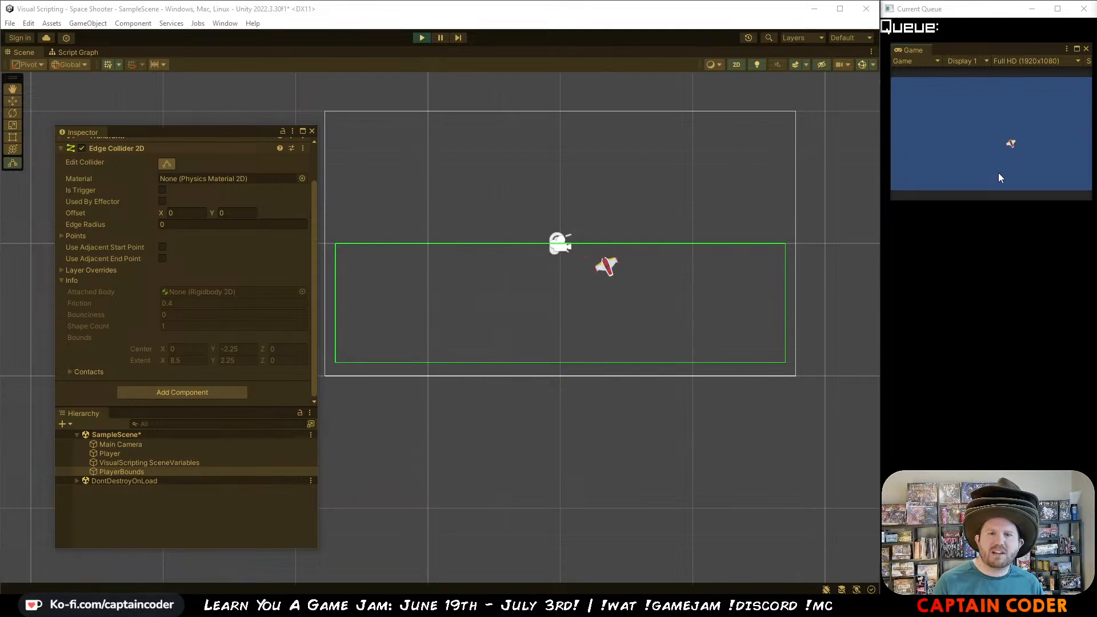
key(s)
key(a)
key(w)
key(d)
key(s)
key(a)
key(w)
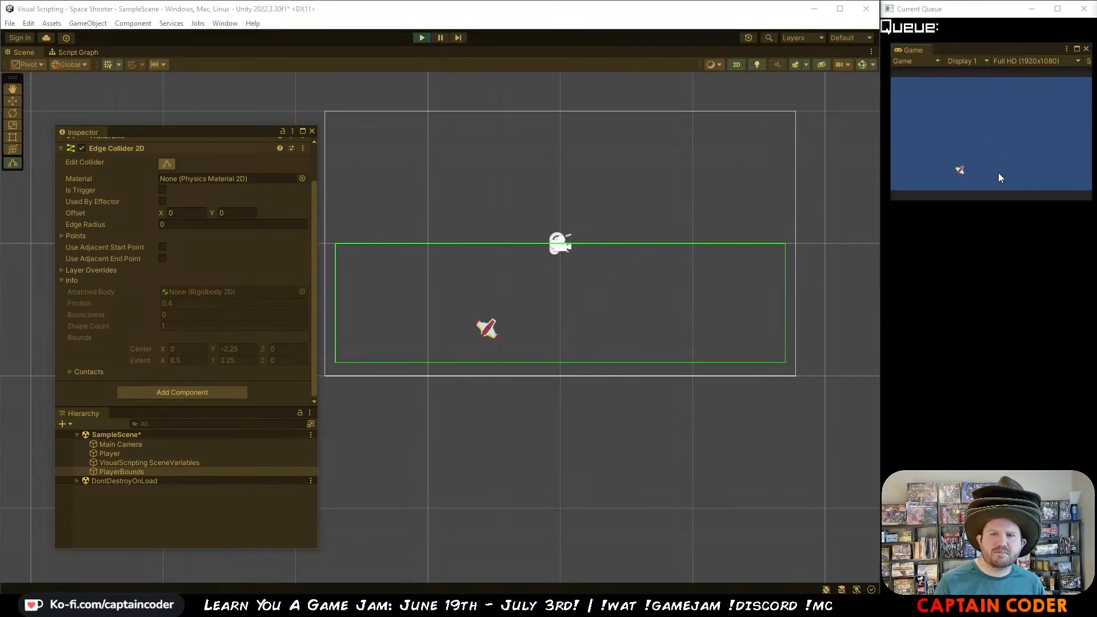
key(d)
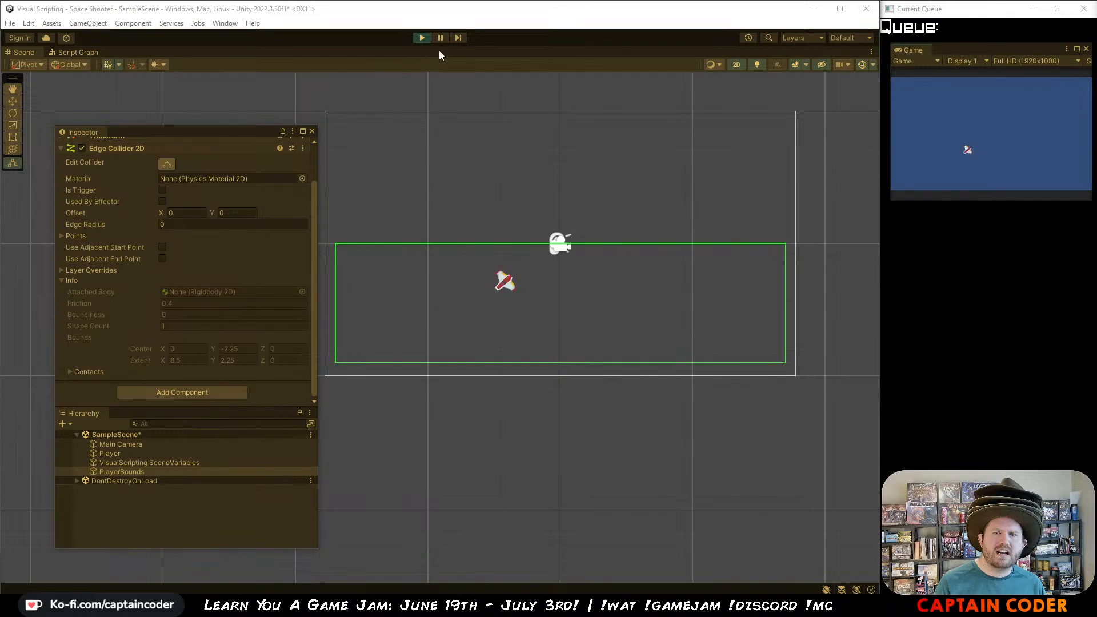
click(423, 38)
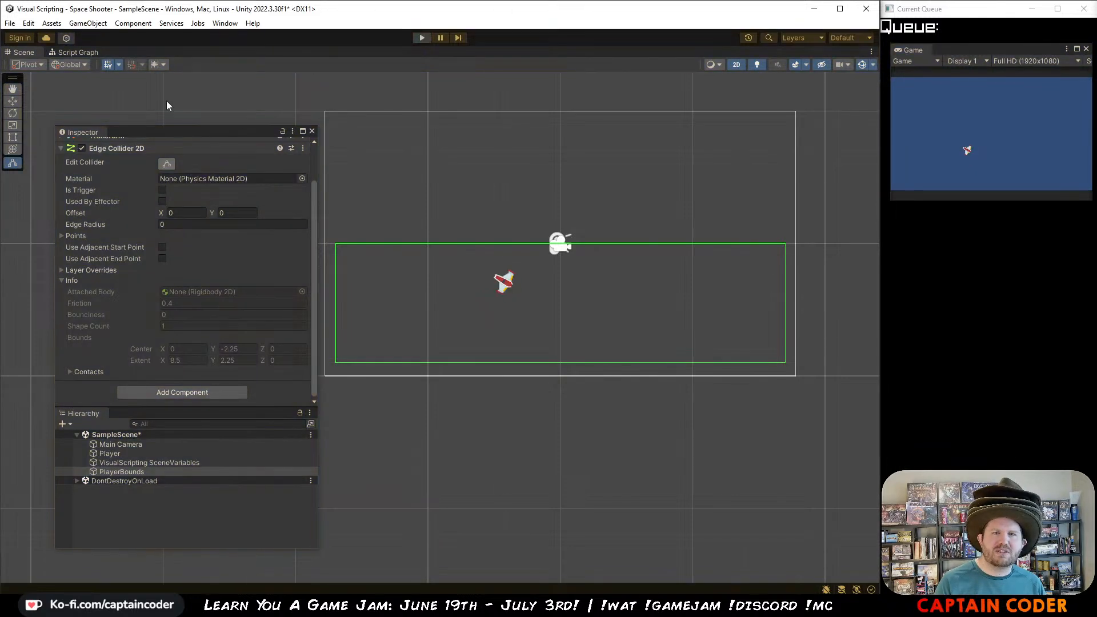
Step: Freeze the Z rotation in the constraints of the Player's Rigidbody 2D
click(105, 454)
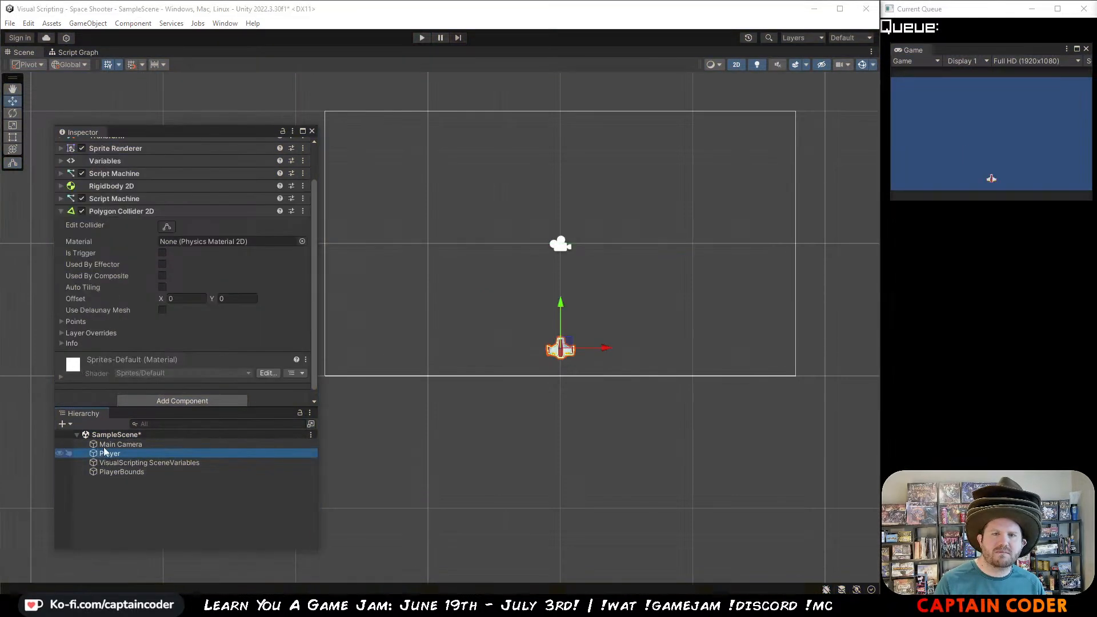
click(58, 187)
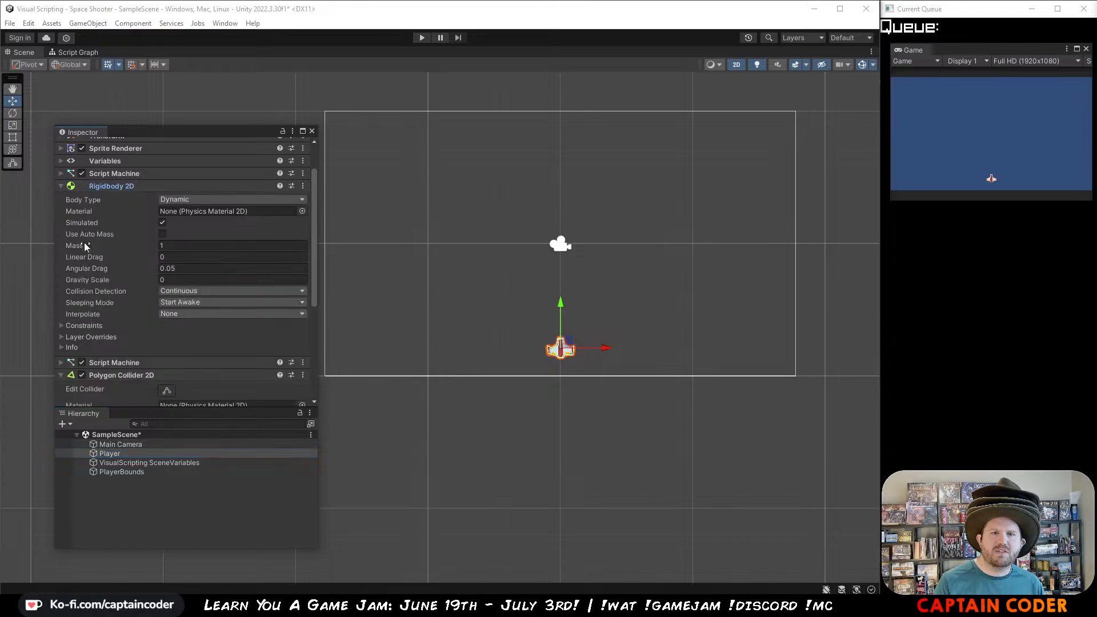
click(74, 326)
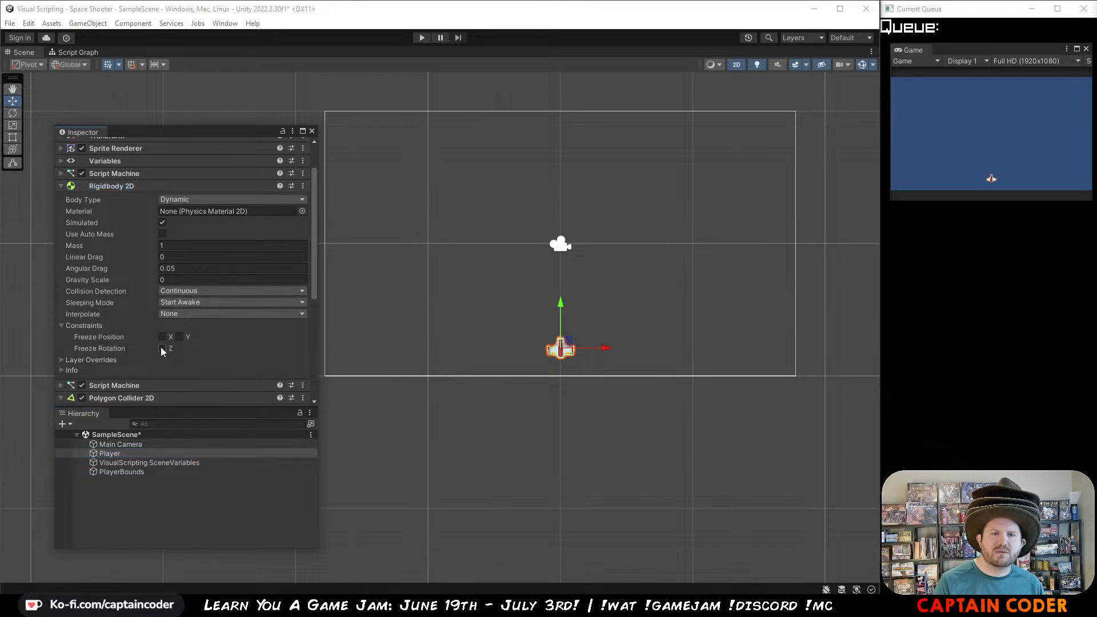
click(84, 326)
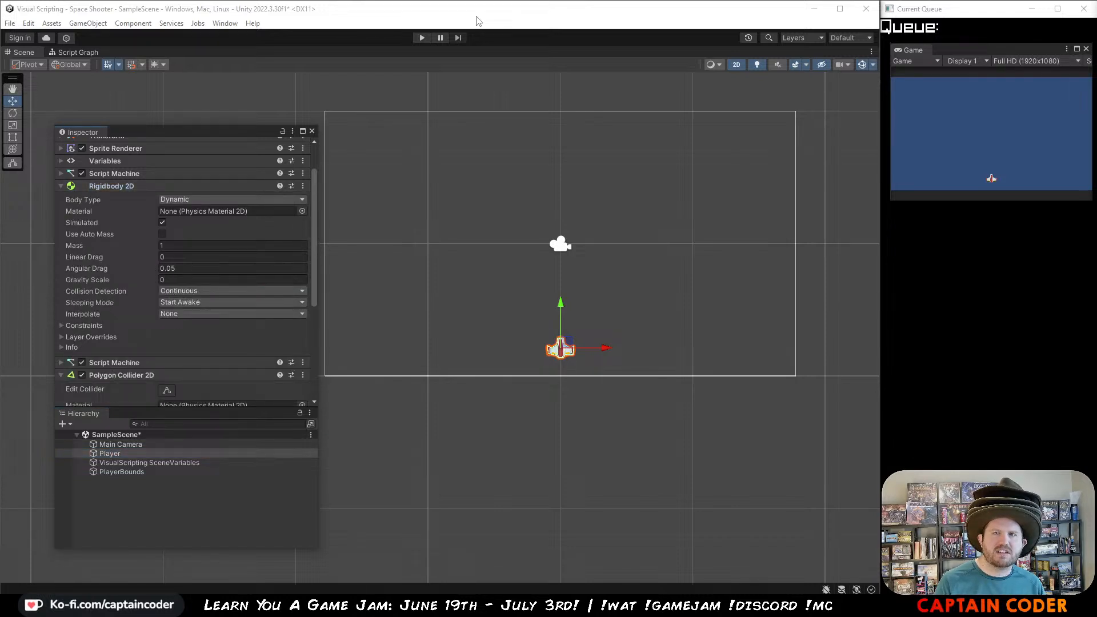
Step: Play-test the ship's movement against the bounds with rotation frozen, and stop the game
click(422, 38)
key(space)
key(Left)
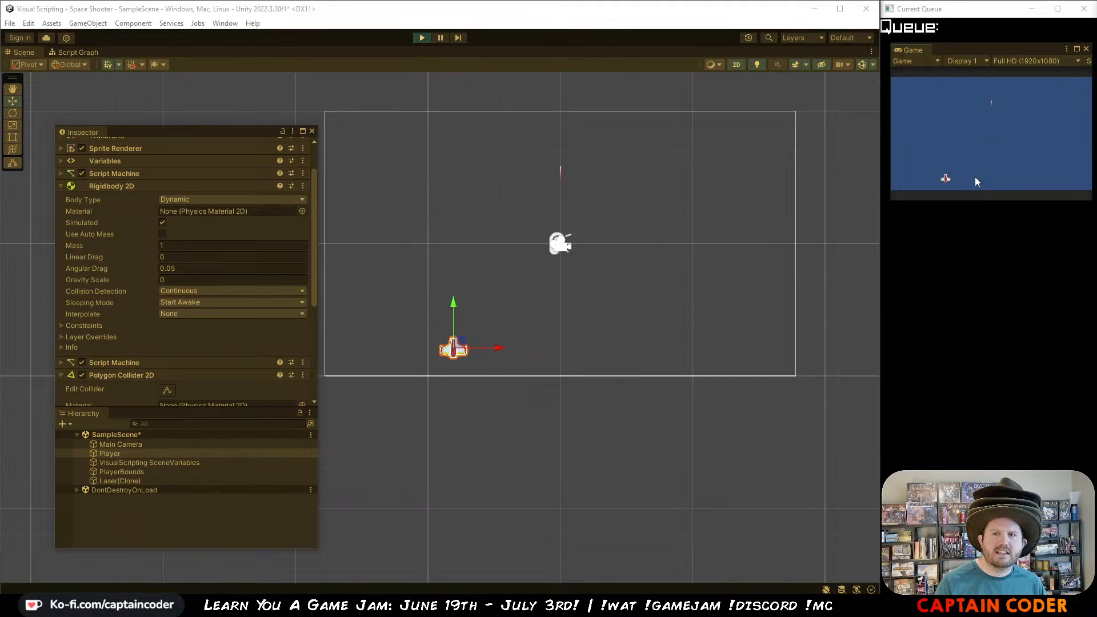
key(Right)
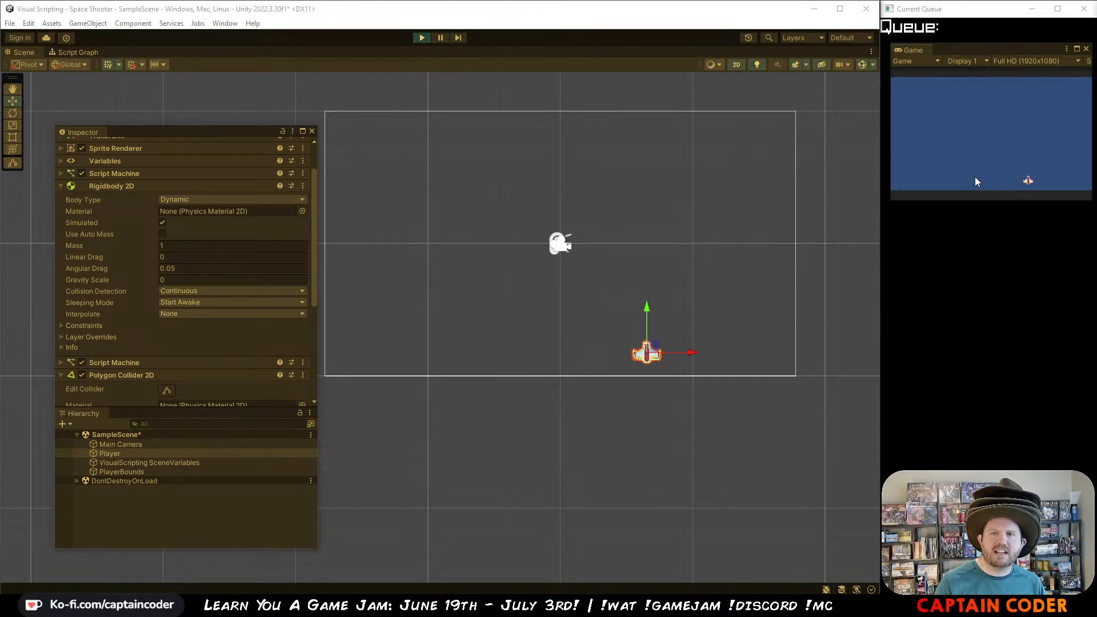
key(Up)
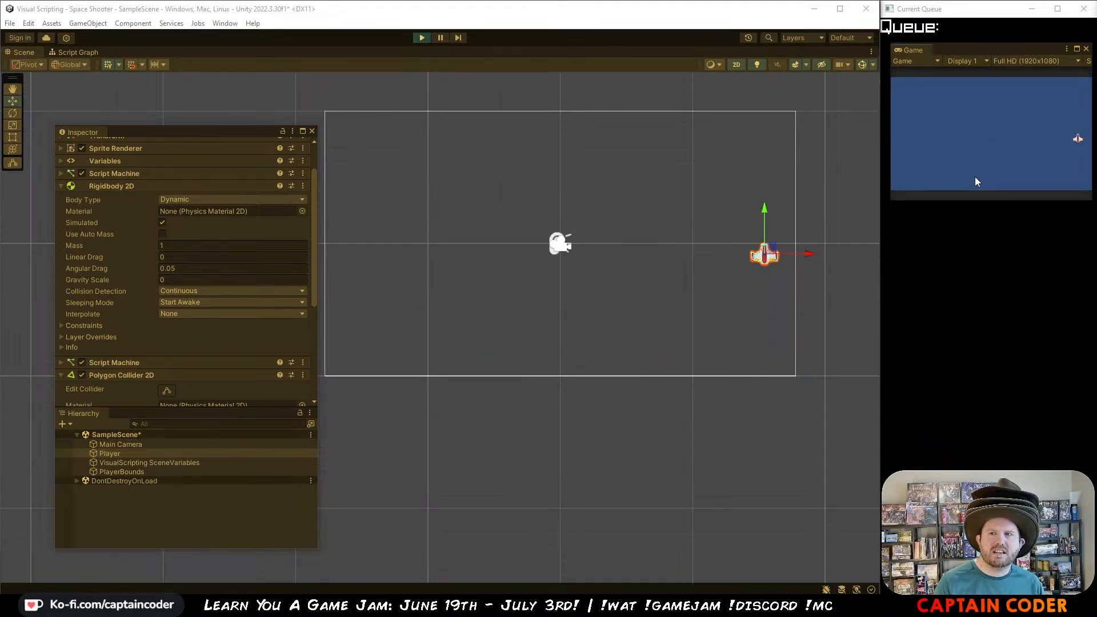
key(Left)
key(Down)
key(Up)
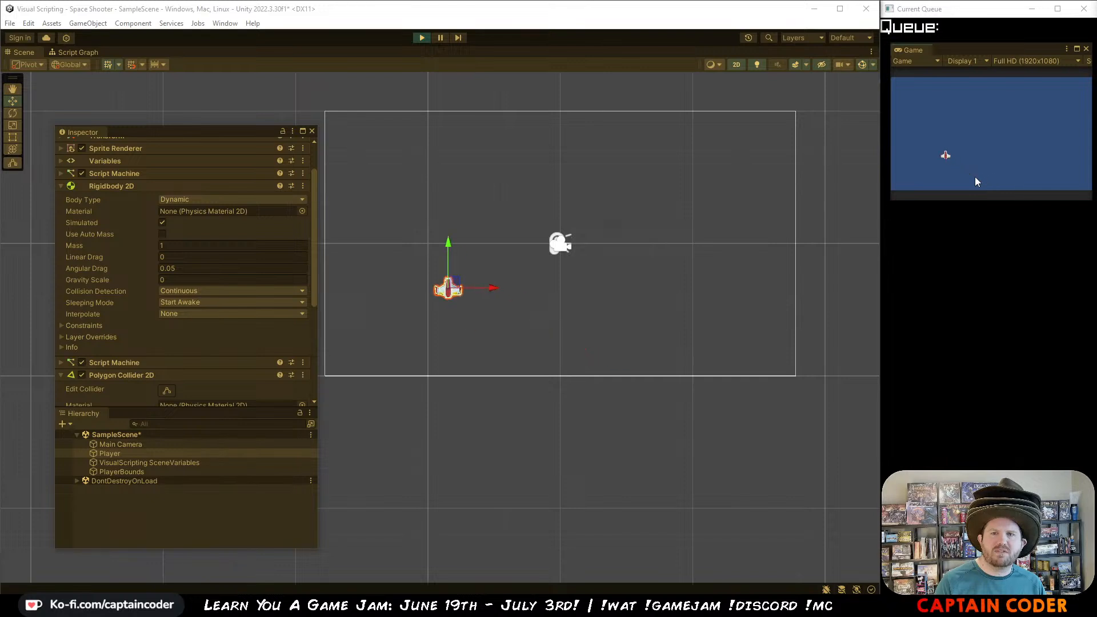
key(Down)
key(Right)
key(Up)
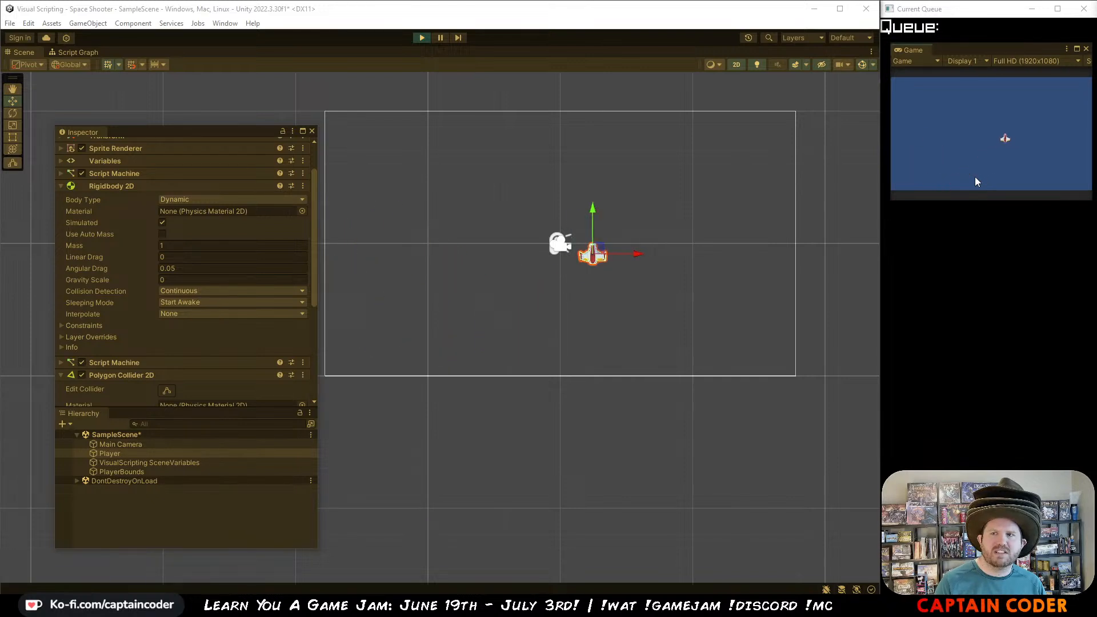
key(Down)
key(Left)
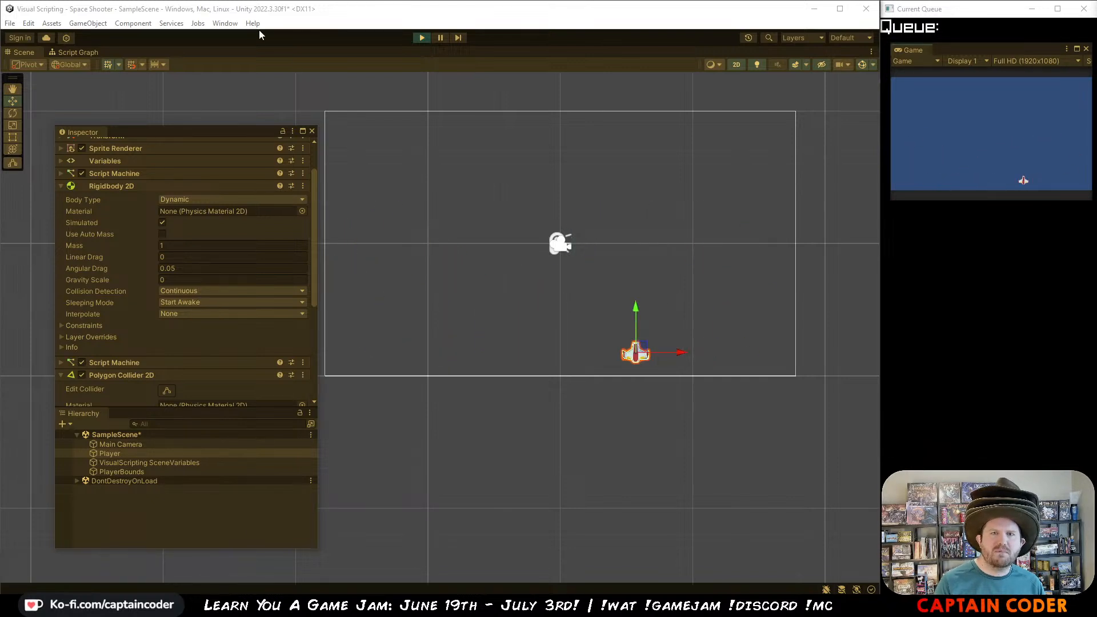
click(421, 39)
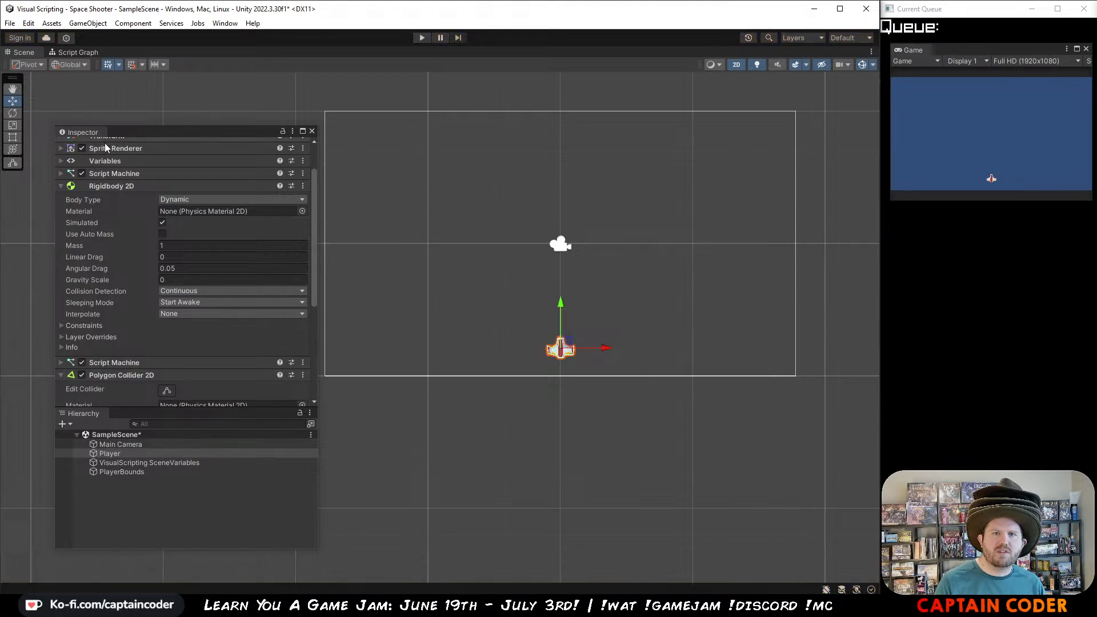
Step: Select PlayerBounds, try resizing its collider with the Rect tool, and expand its Transform component
click(121, 472)
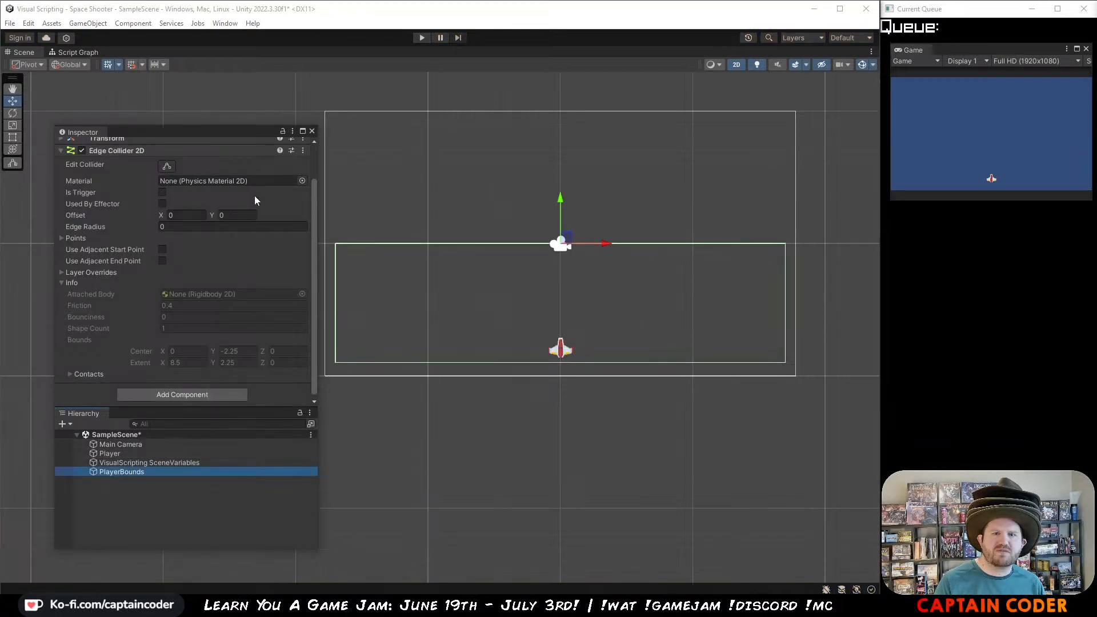
click(12, 137)
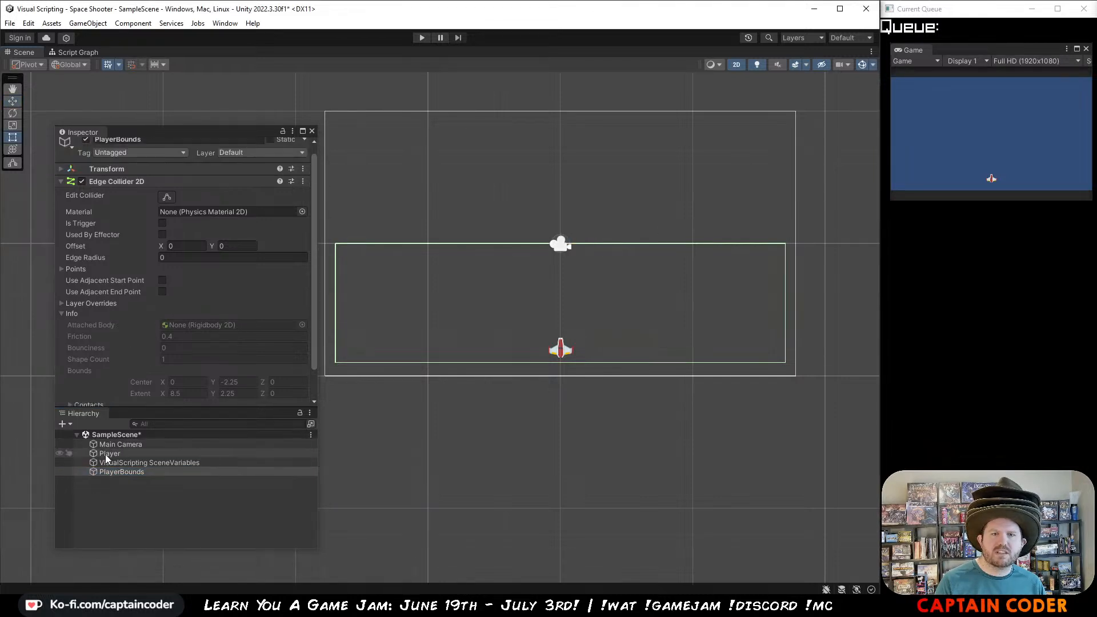
click(128, 472)
scroll(160, 294, up, 2)
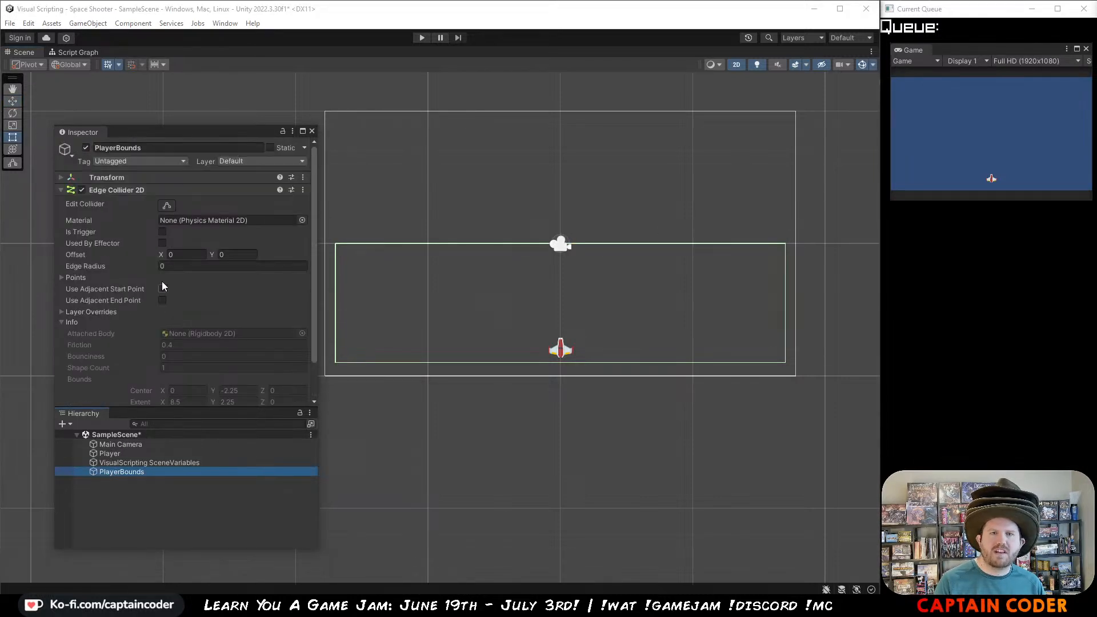
click(65, 180)
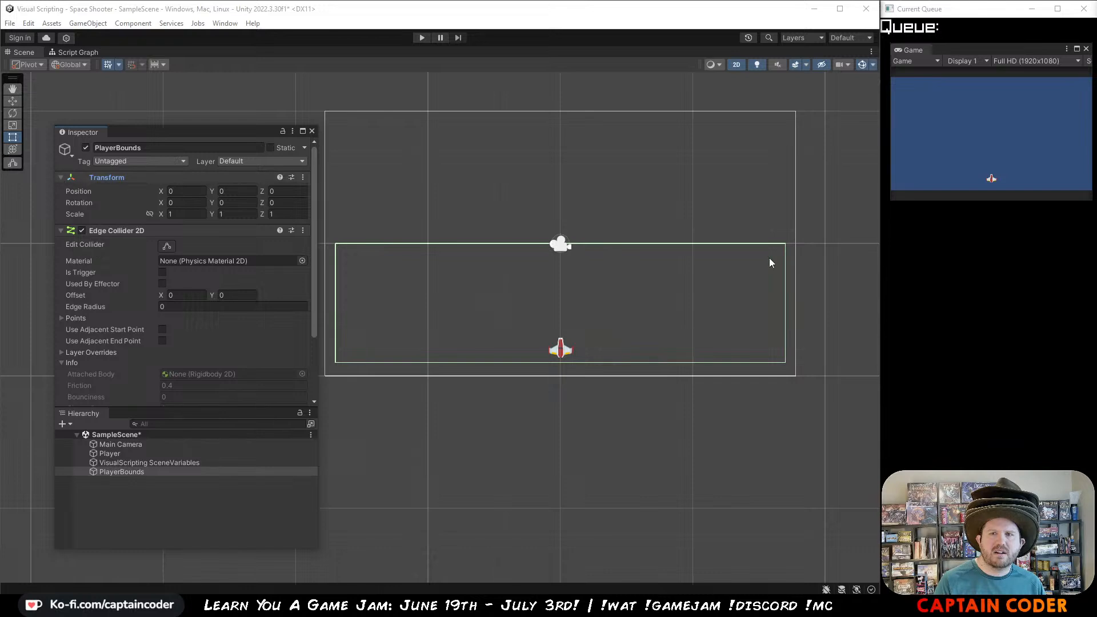
click(638, 242)
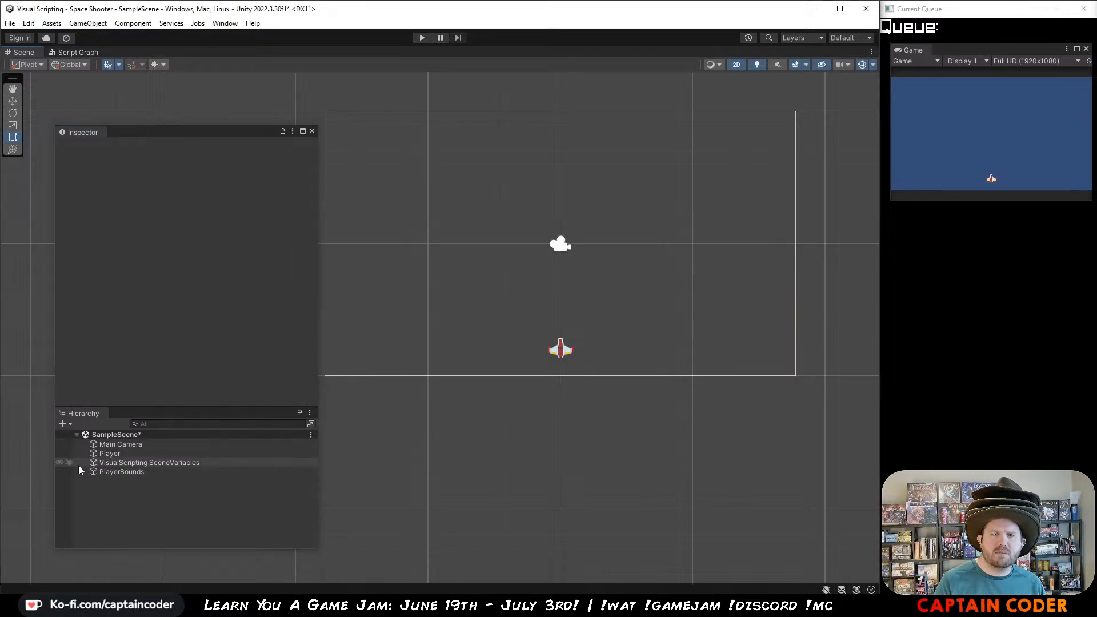
click(105, 473)
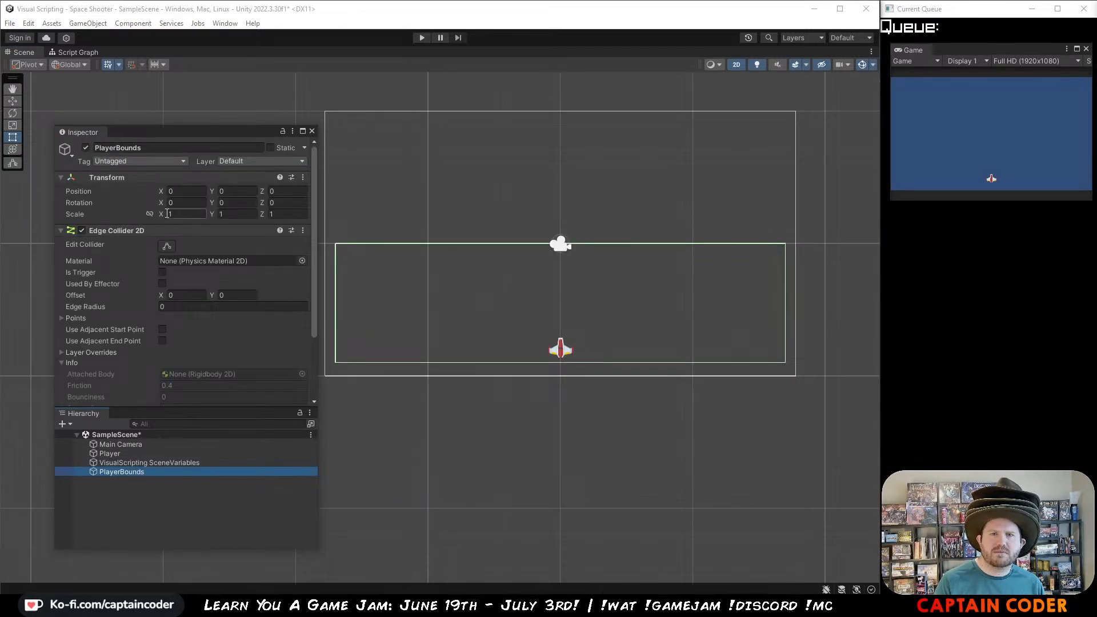
Step: Stretch PlayerBounds vertically to a Y scale of about 1.89 and move it up to about Y 3.67
drag(212, 212, 242, 213)
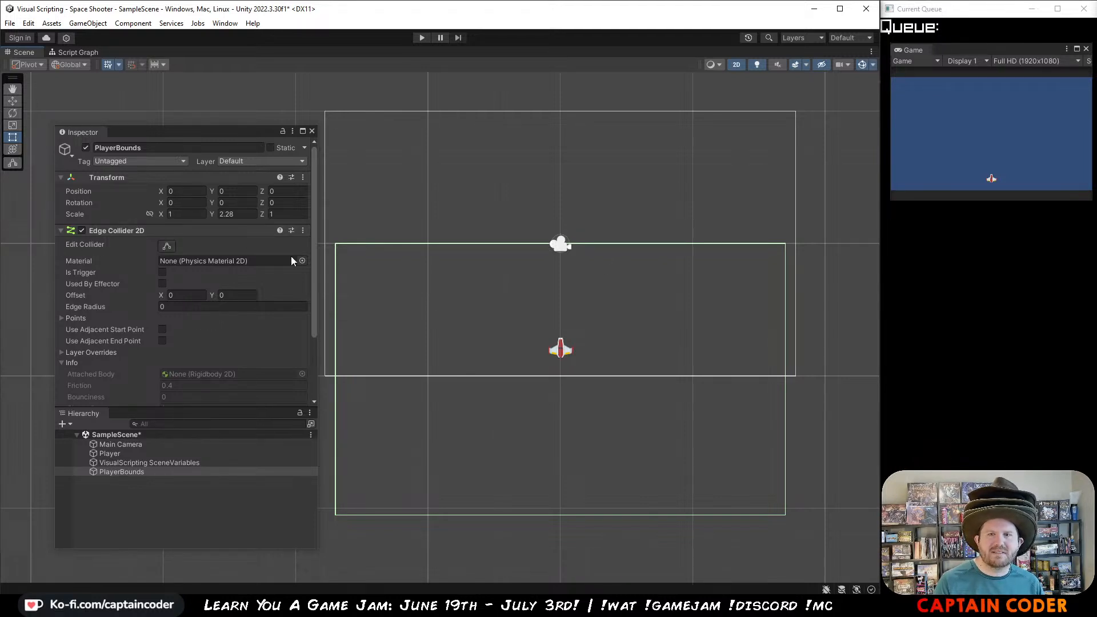
drag(211, 217, 205, 216)
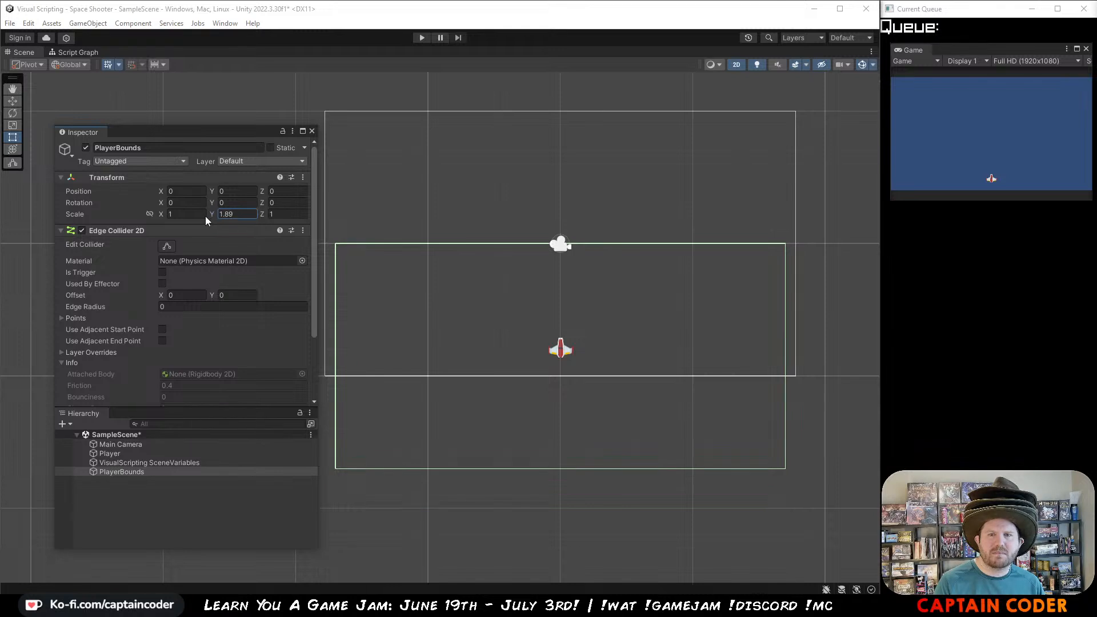
click(12, 103)
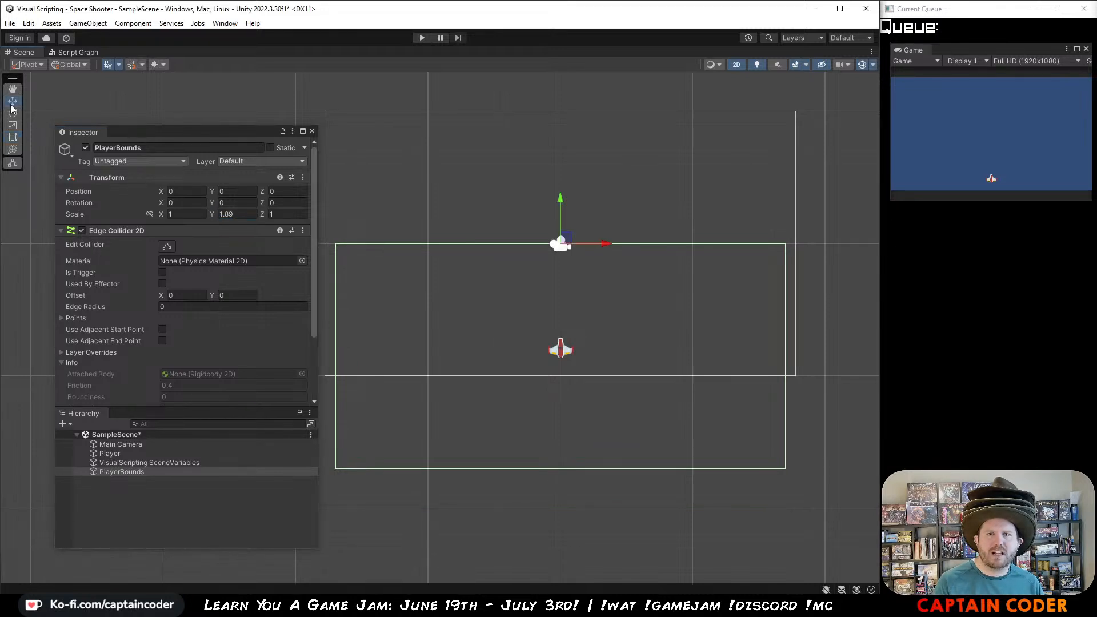
drag(563, 204, 569, 97)
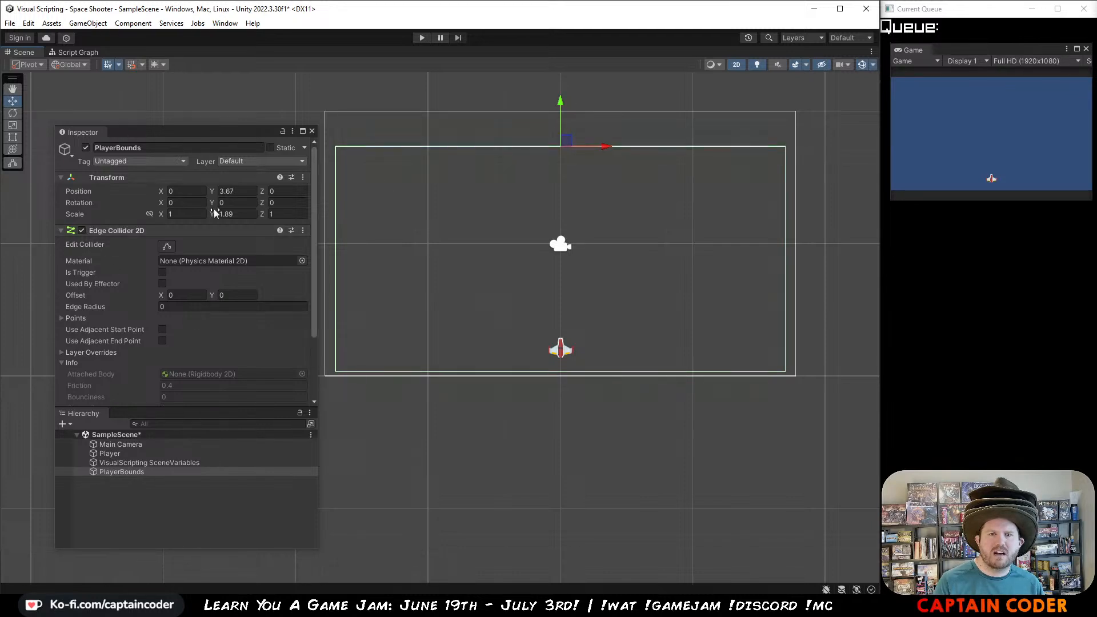
Step: Set the Y scale of PlayerBounds to 1.6 and reposition it vertically to about Y 2.46
click(236, 214)
text(1.7)
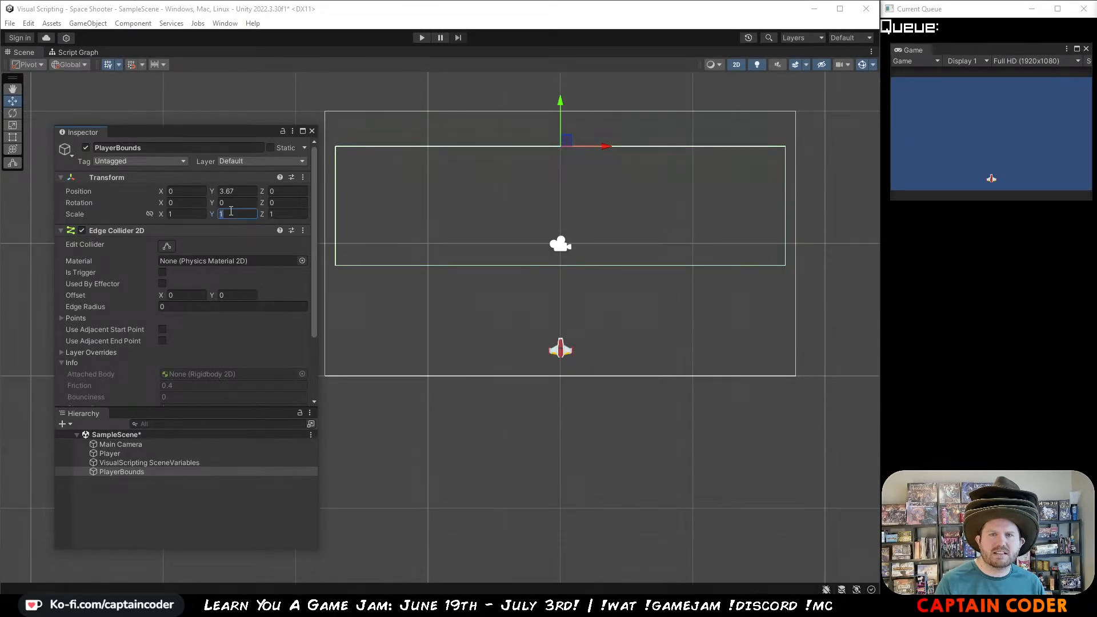
text(.6)
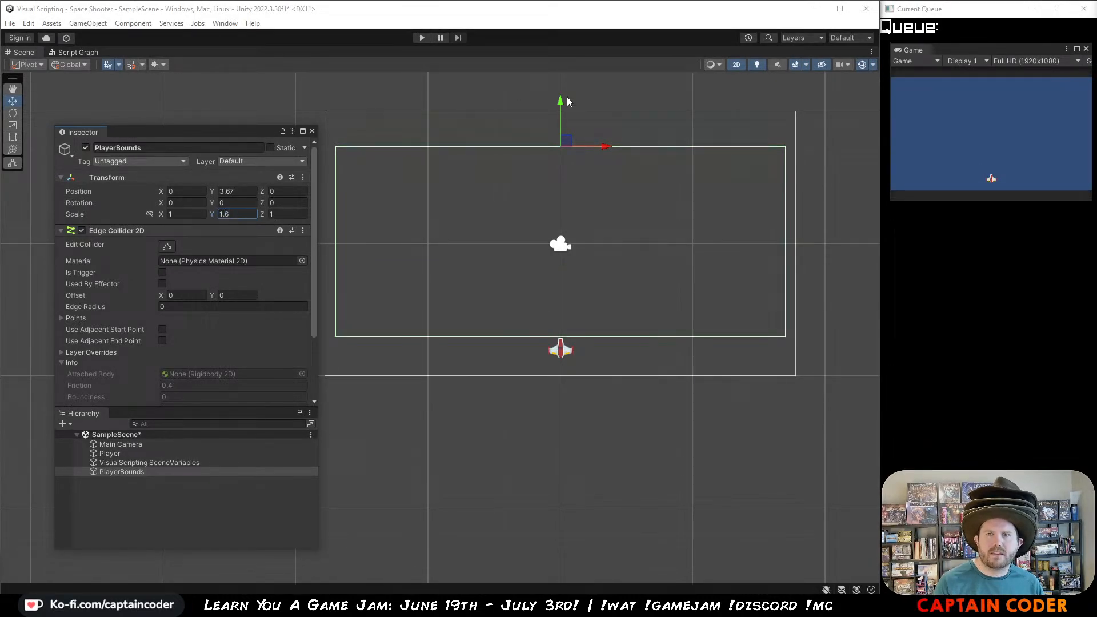
drag(567, 101, 555, 135)
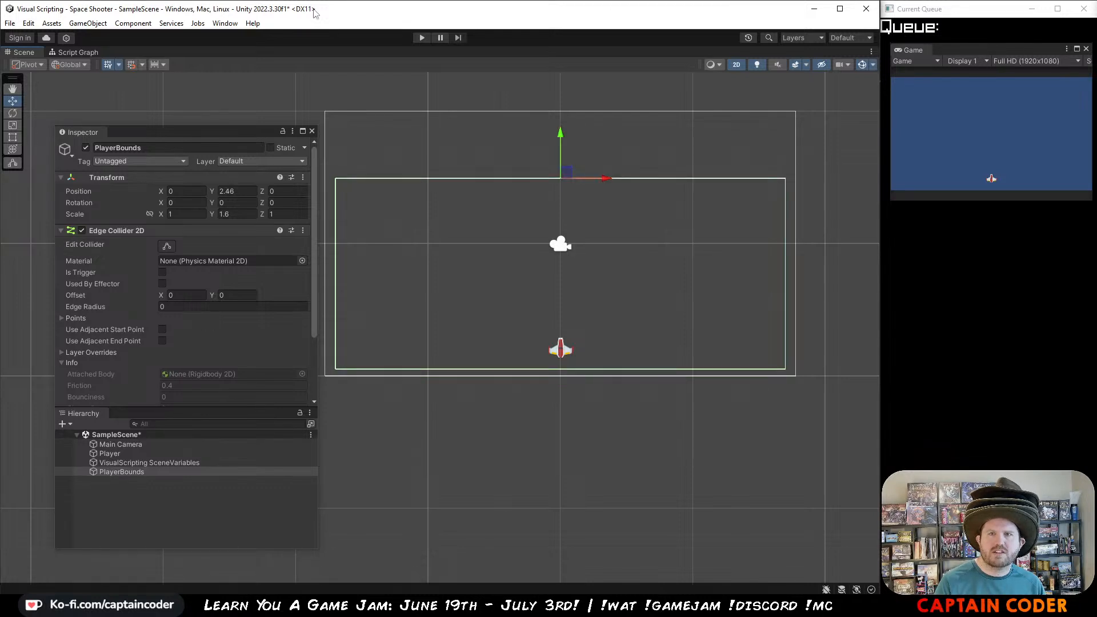
Step: Play-test the scene by flying the ship around inside the enlarged PlayerBounds rectangle, and stop the game
click(423, 38)
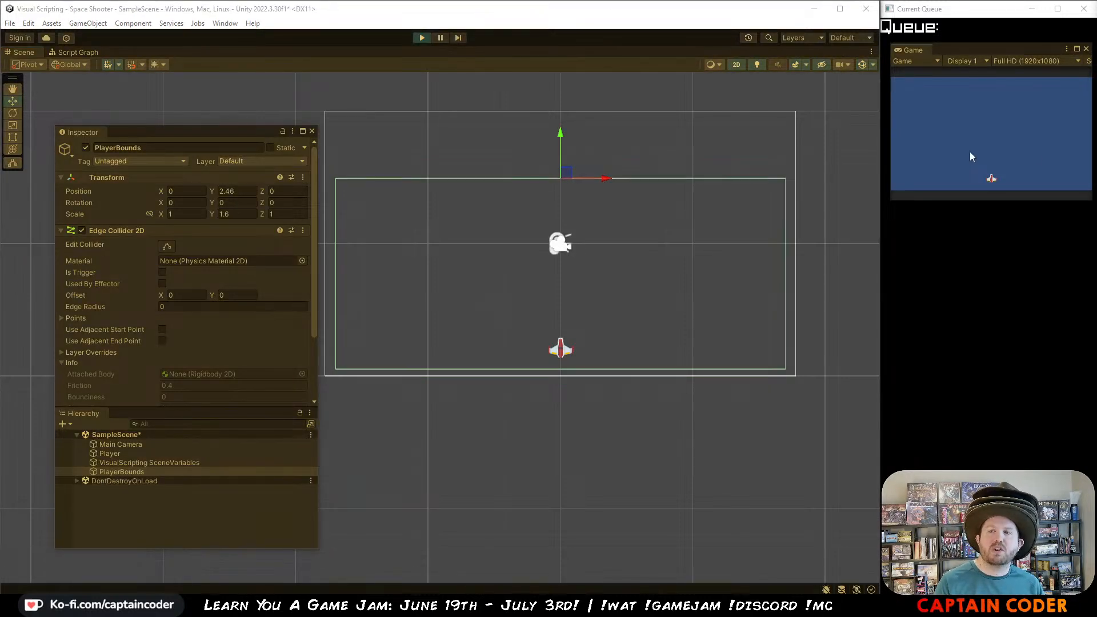
click(989, 160)
key(w)
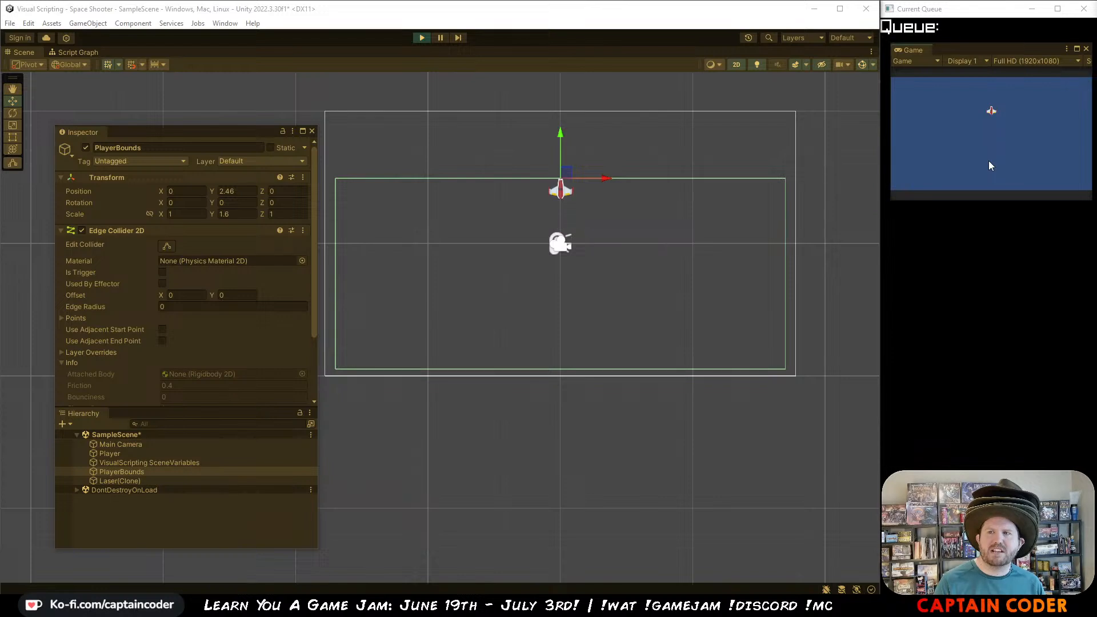
key(a)
key(d)
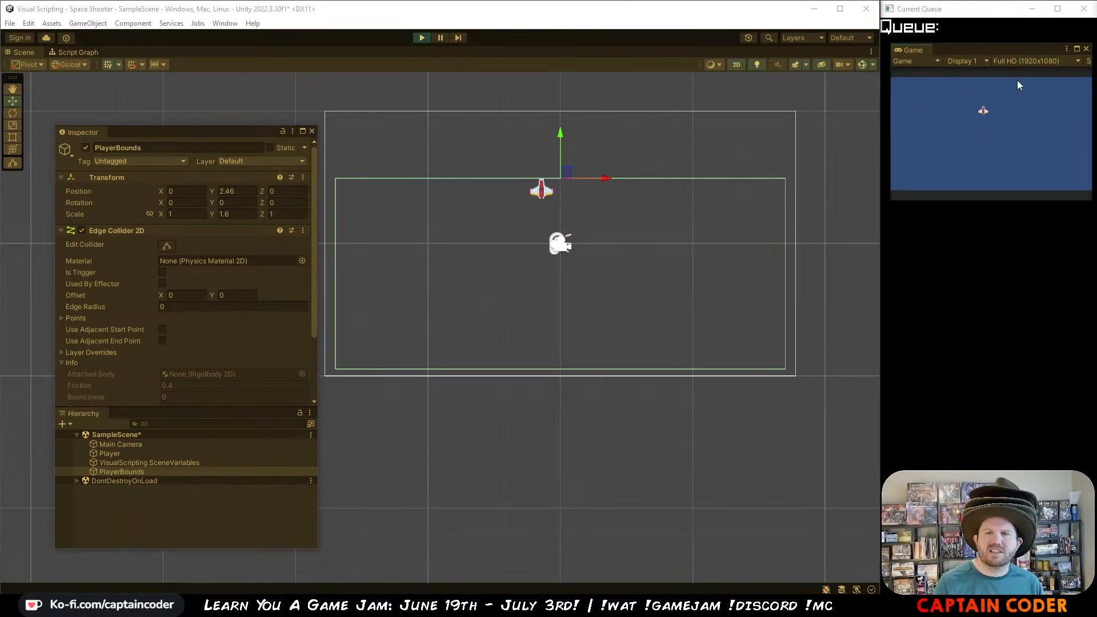
key(s)
key(a)
key(w)
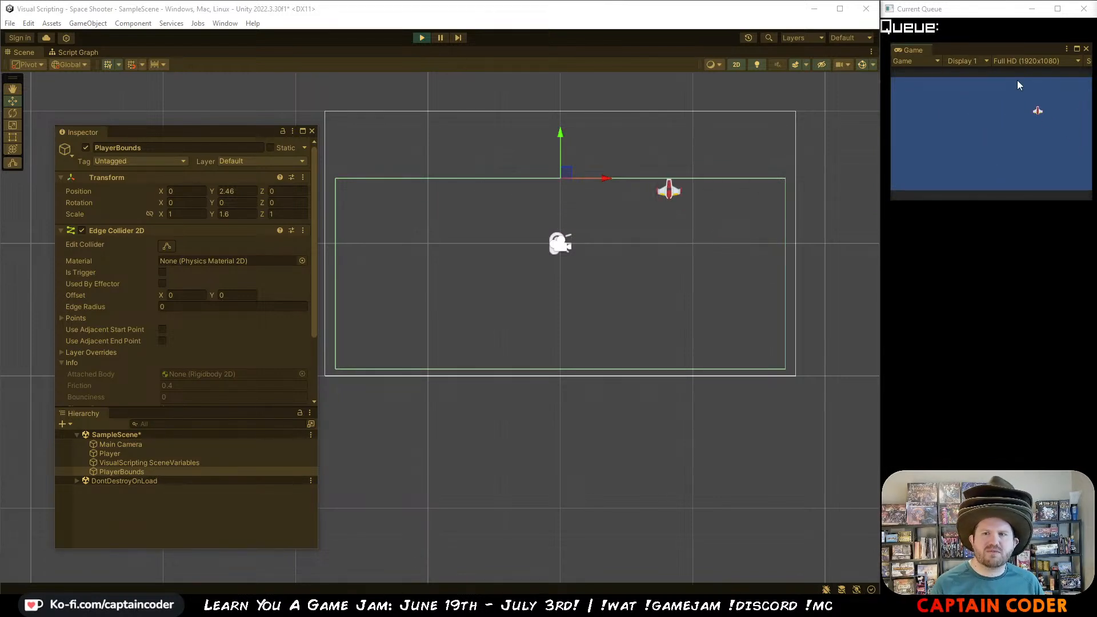
key(s)
key(d)
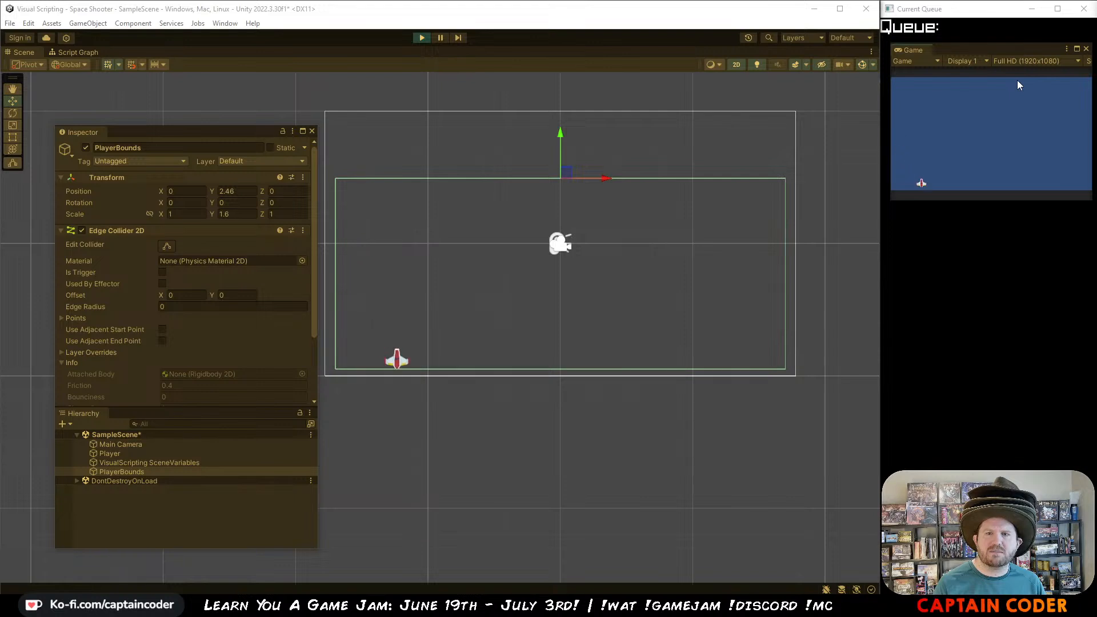
key(w)
key(s)
key(a)
key(w)
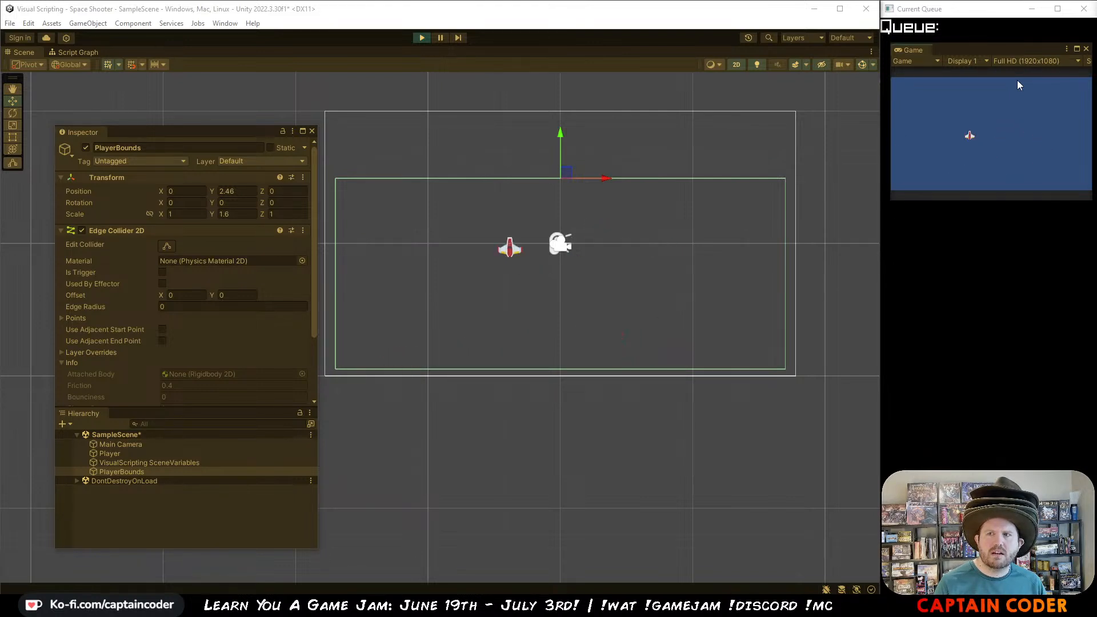
key(s)
key(d)
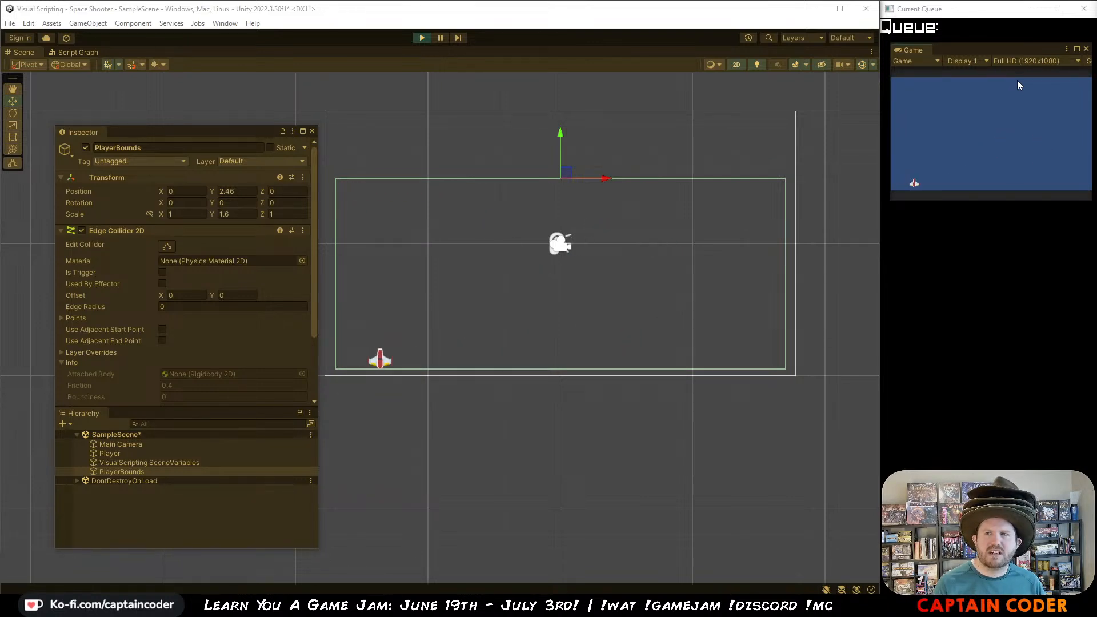
key(w)
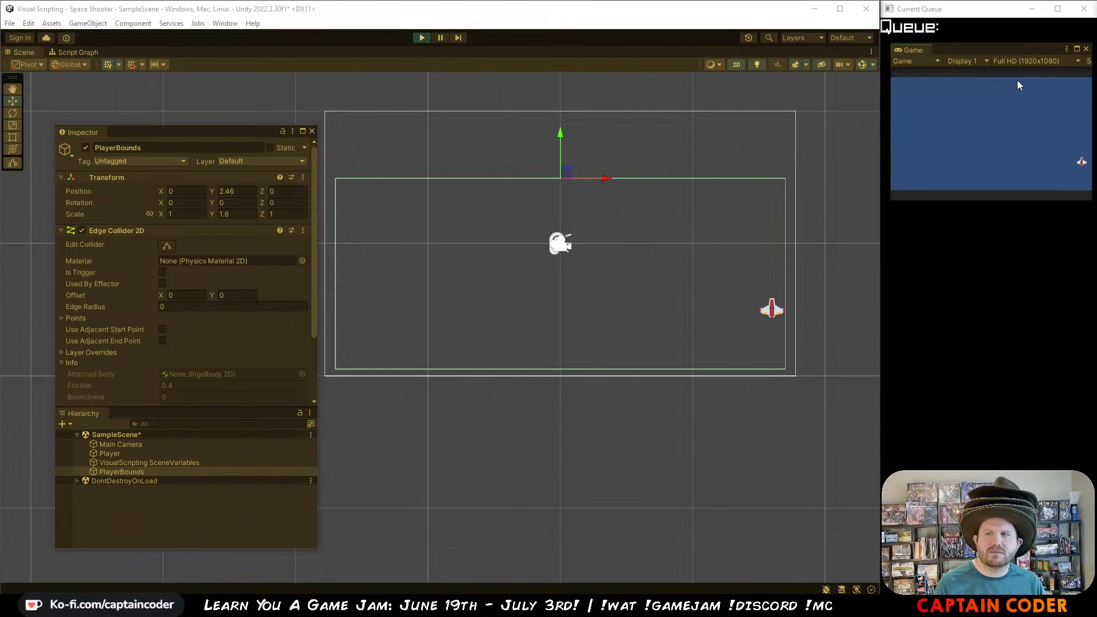
key(a)
key(s)
key(w)
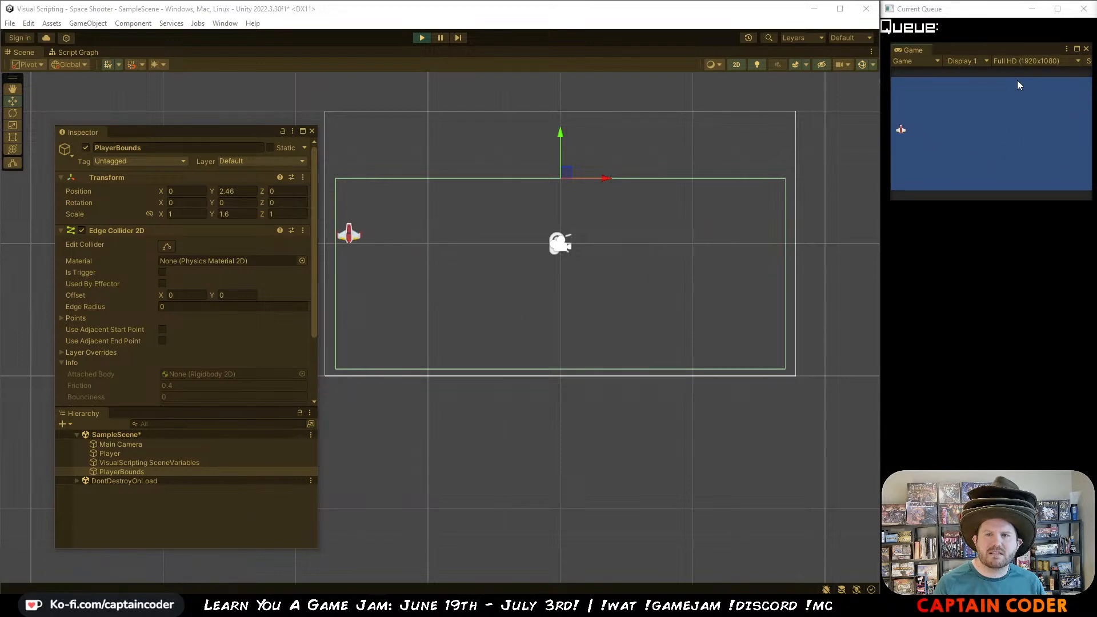
key(s)
key(d)
key(s)
key(d)
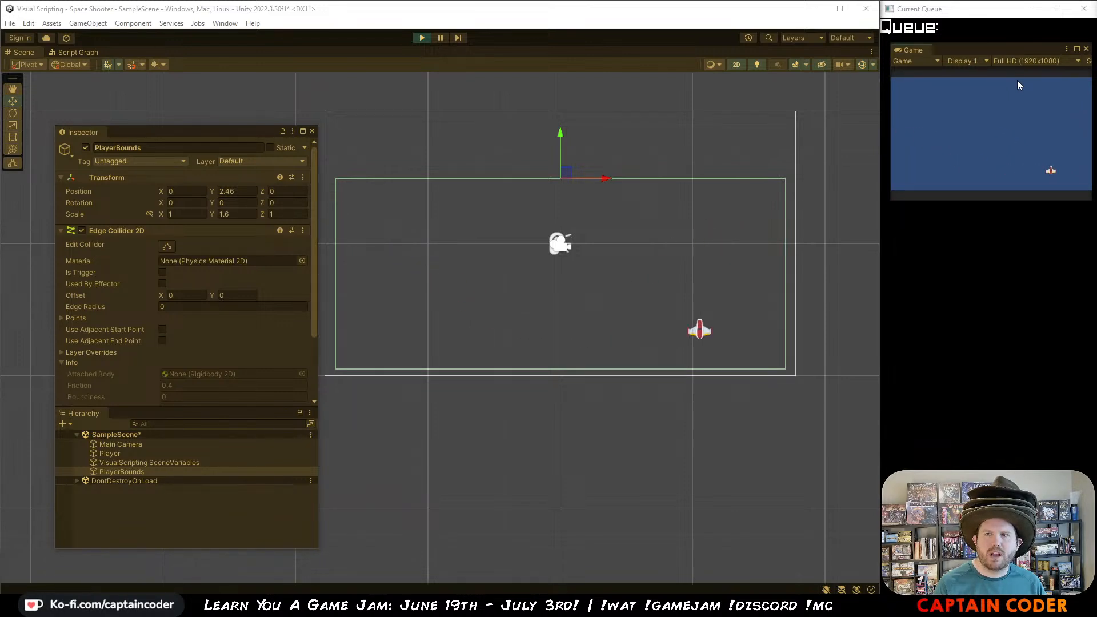
key(a)
key(d)
key(a)
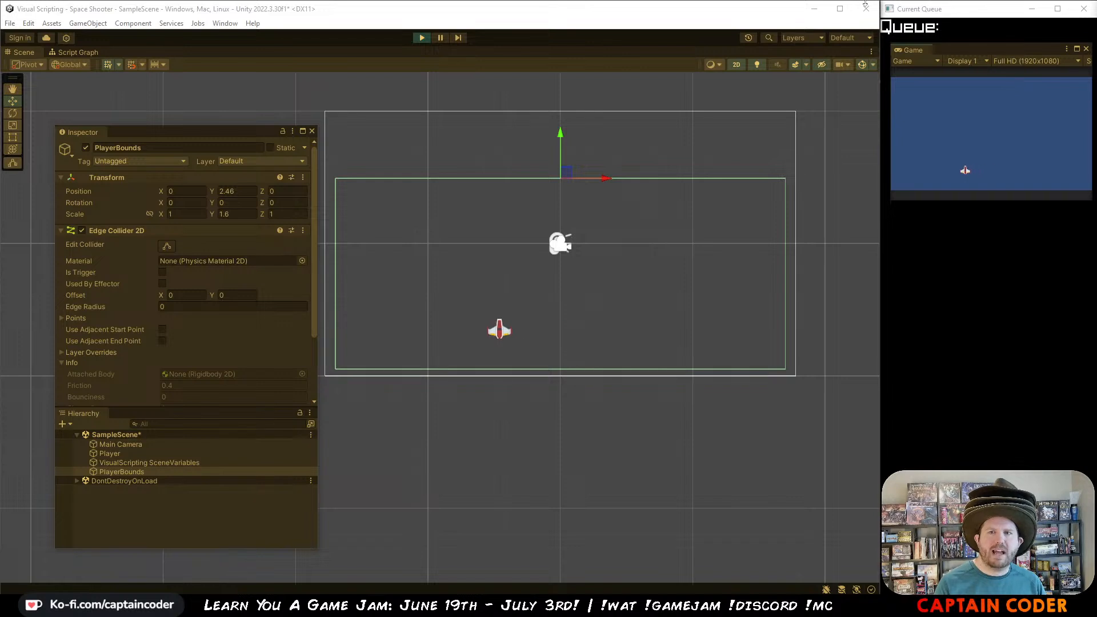
click(423, 39)
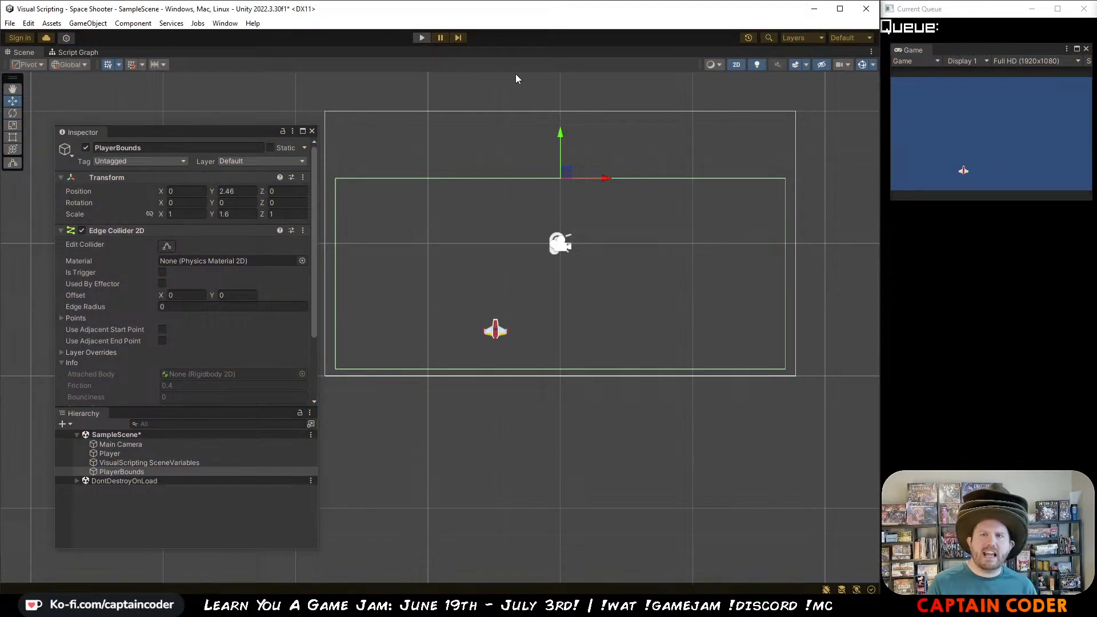
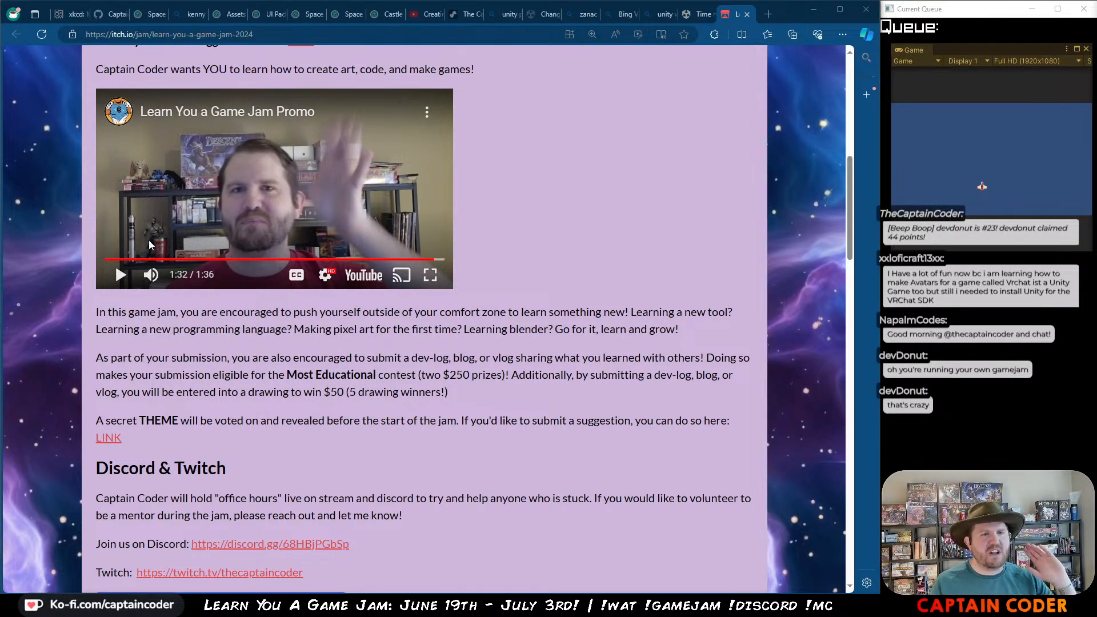
Step: Switch back to Unity, restart the game, play-test shooting the meteor with the ship, and stop the game
key(alt+Tab)
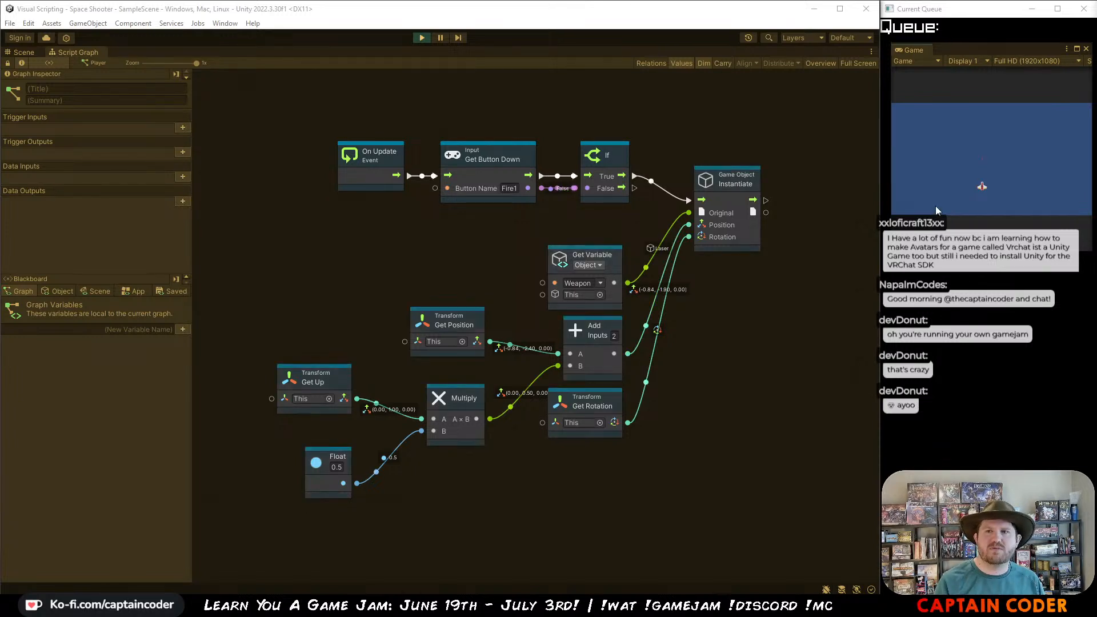
click(420, 38)
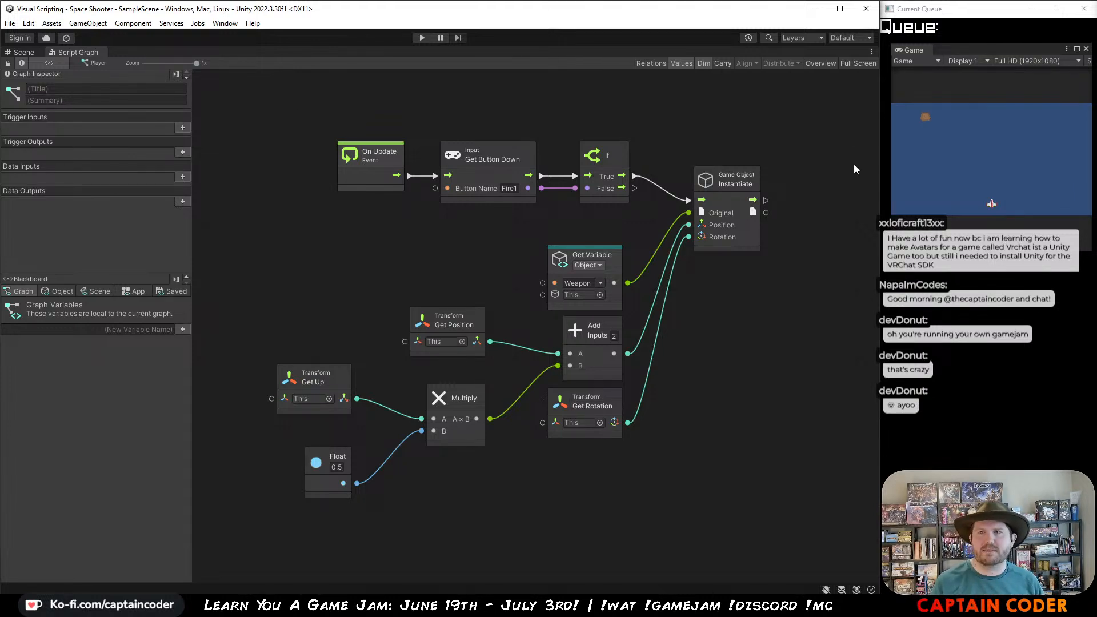
click(422, 38)
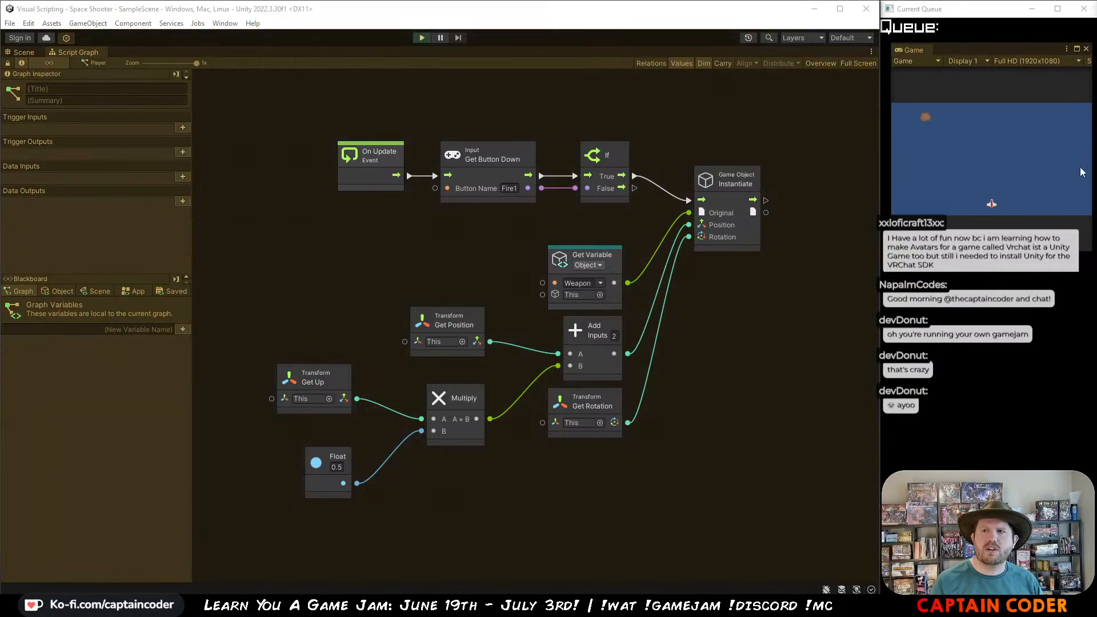
key(a)
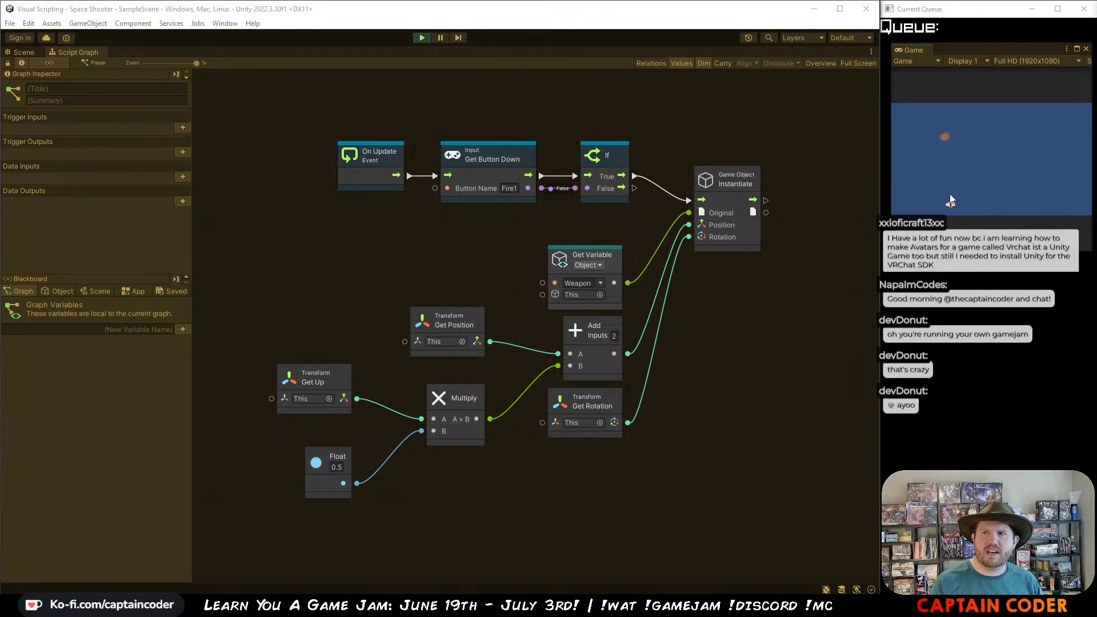
click(958, 206)
key(d)
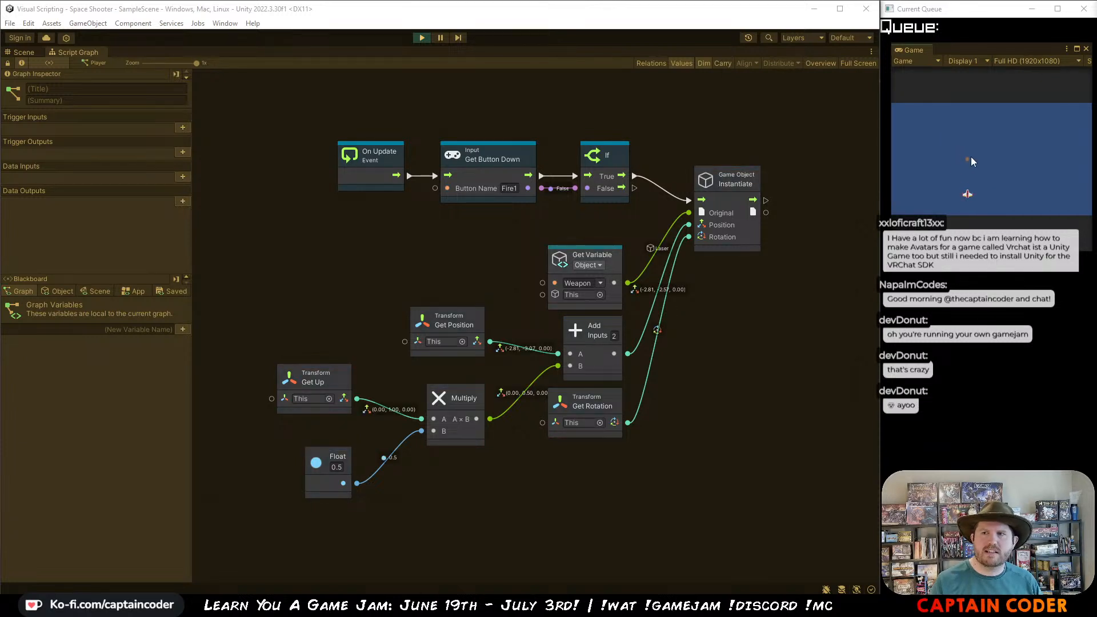
click(973, 162)
click(420, 38)
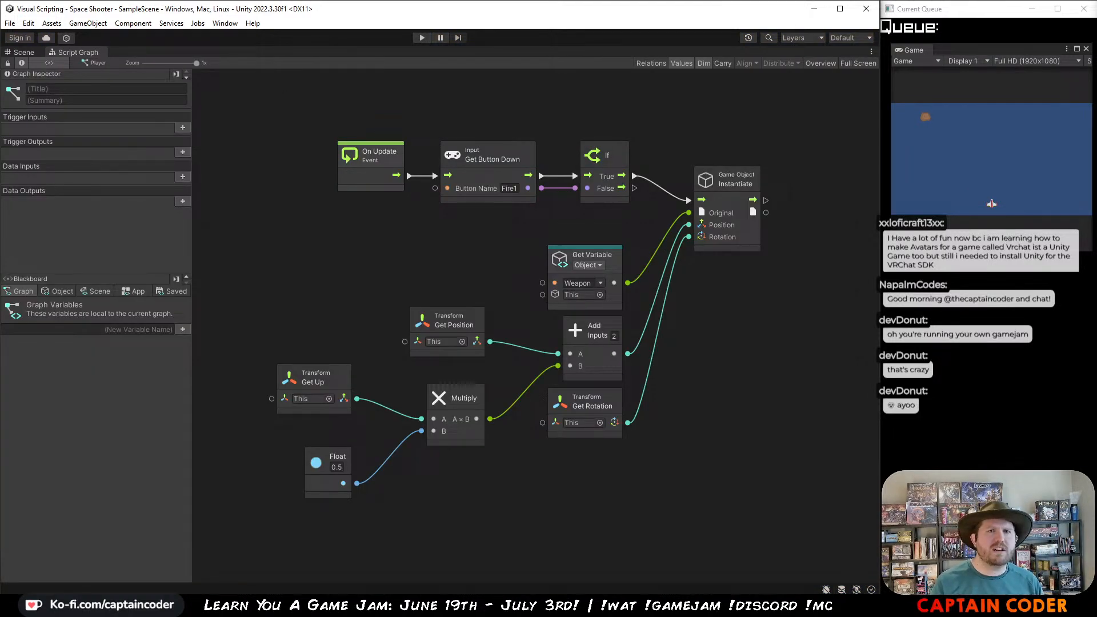
Step: Return to the scene view and assign the SmallMeteor prefab to the NextObstacle variable of MediumMeteor
click(24, 52)
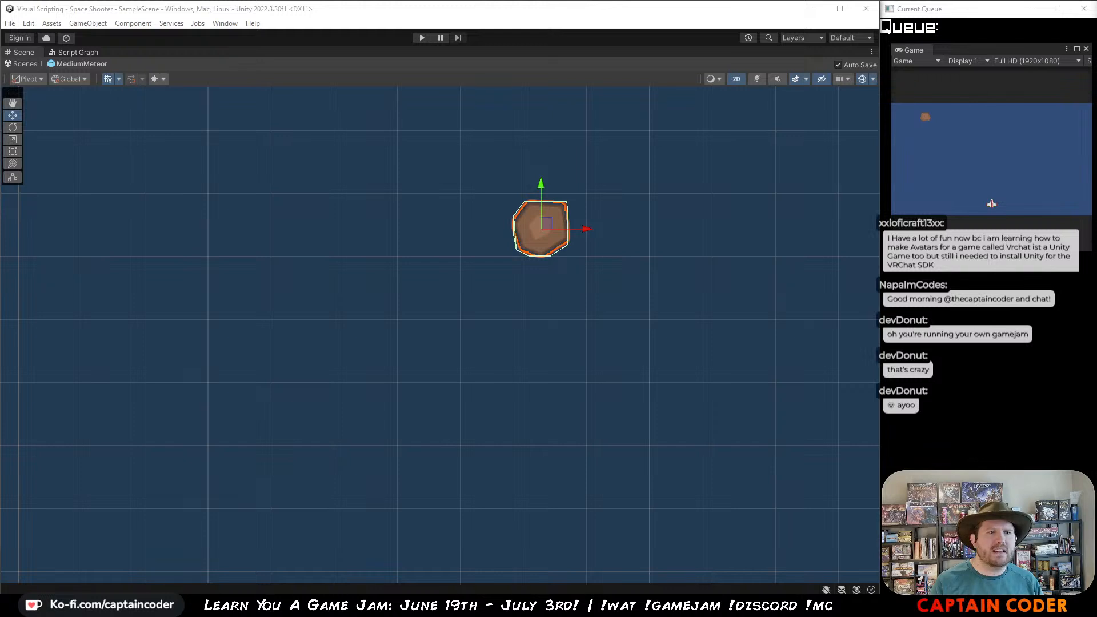
drag(0, 361, 577, 422)
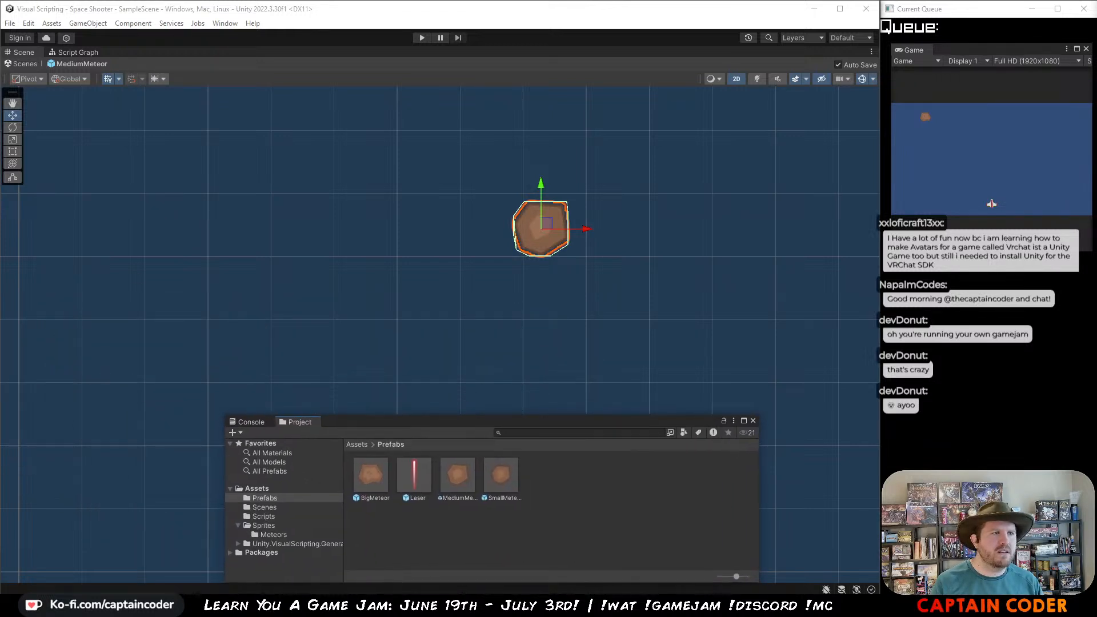
drag(0, 63, 156, 42)
scroll(162, 214, down, 1)
scroll(163, 216, down, 3)
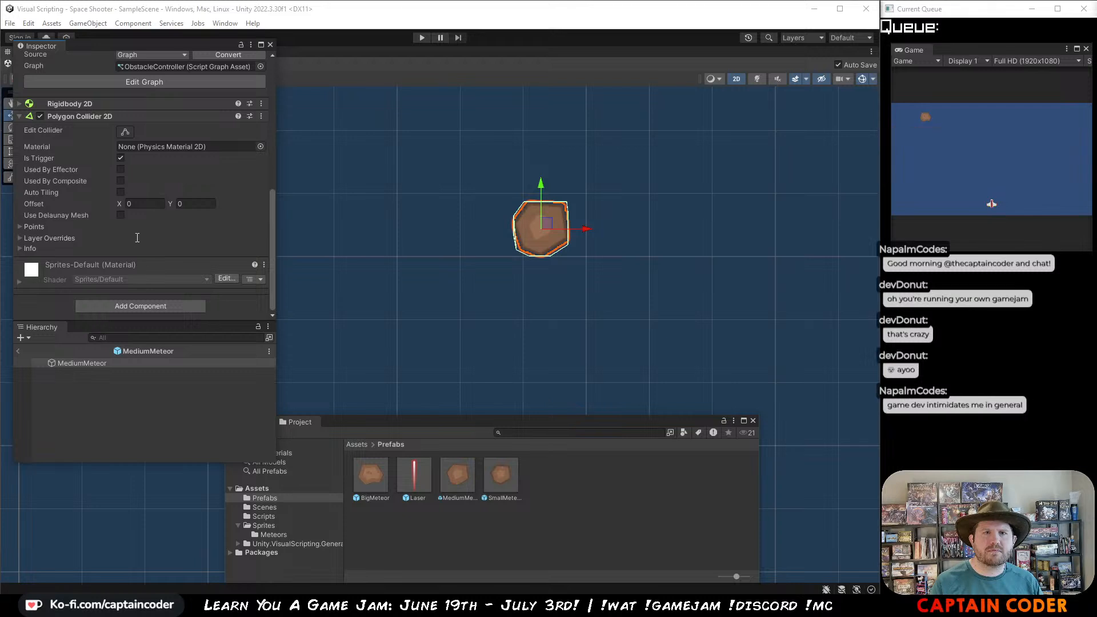
scroll(136, 240, up, 6)
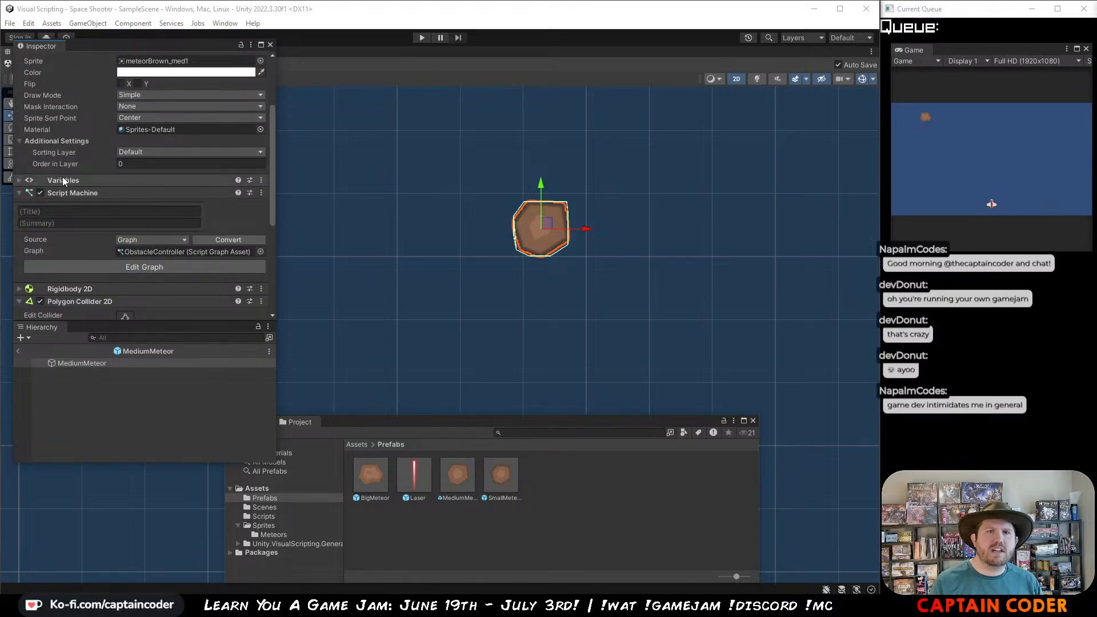
click(20, 181)
scroll(56, 236, down, 2)
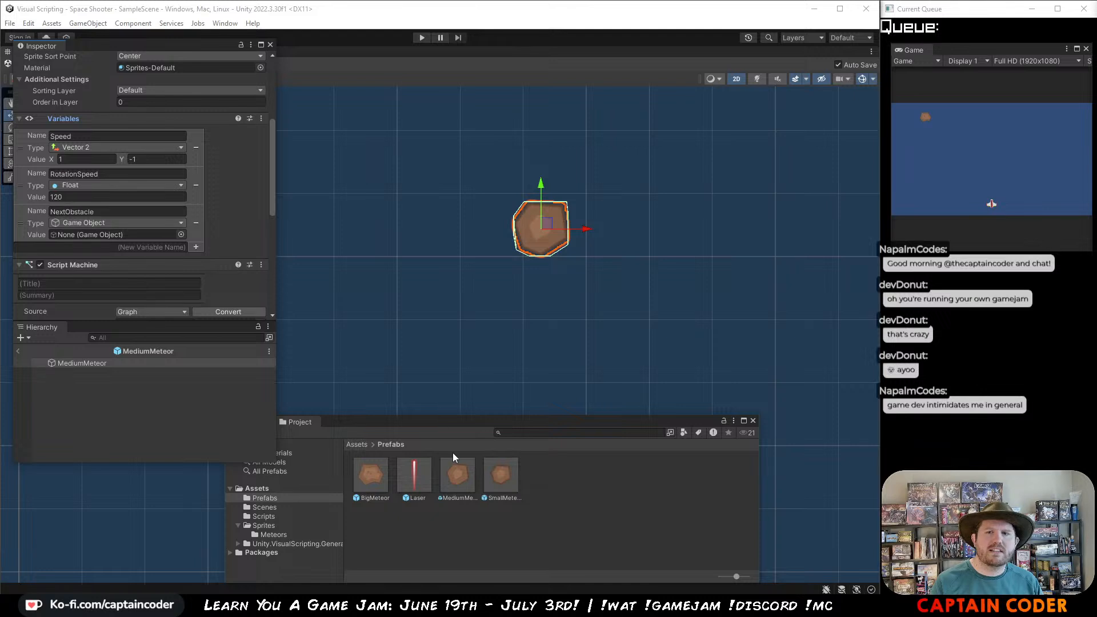
drag(507, 484, 130, 234)
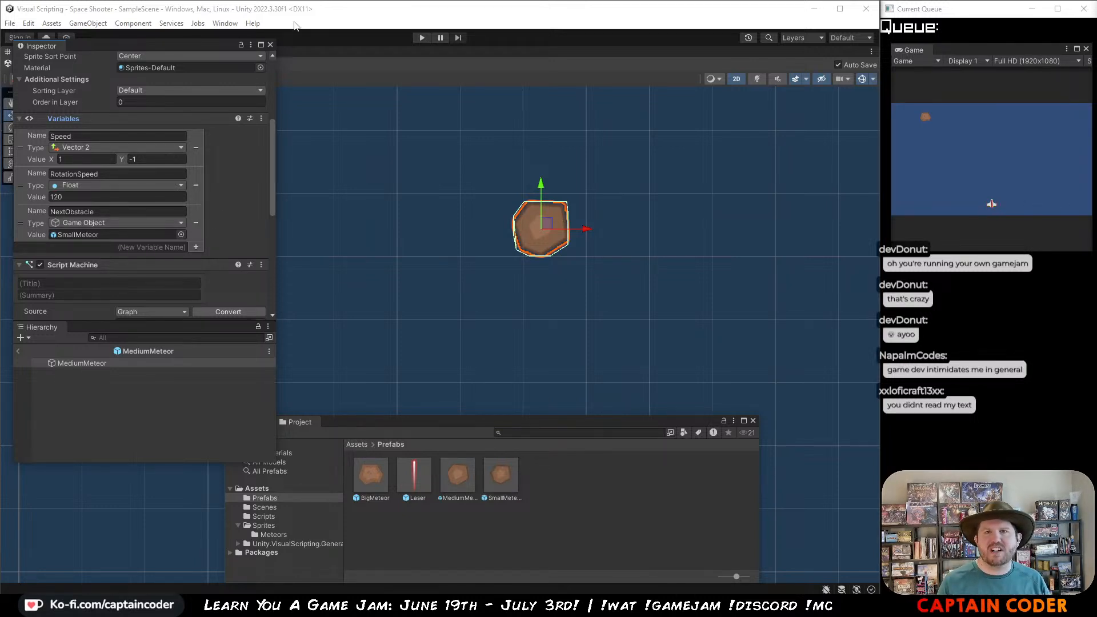
Step: Play-test the scene by following the meteor with the ship and shooting it through its successive sizes, and stop the game
click(421, 37)
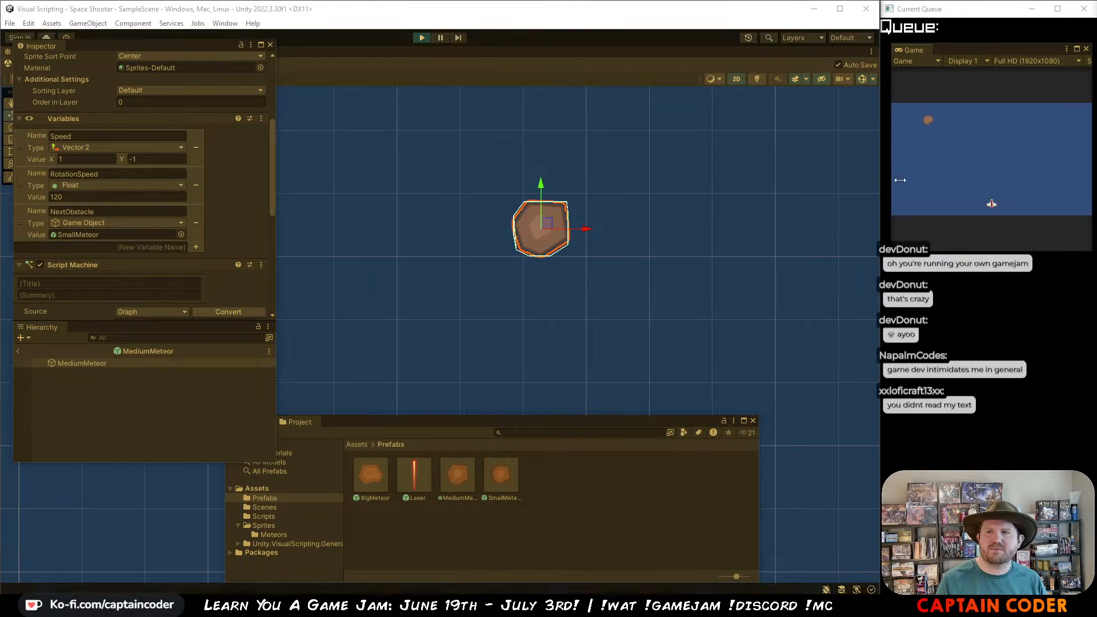
key(a)
key(space)
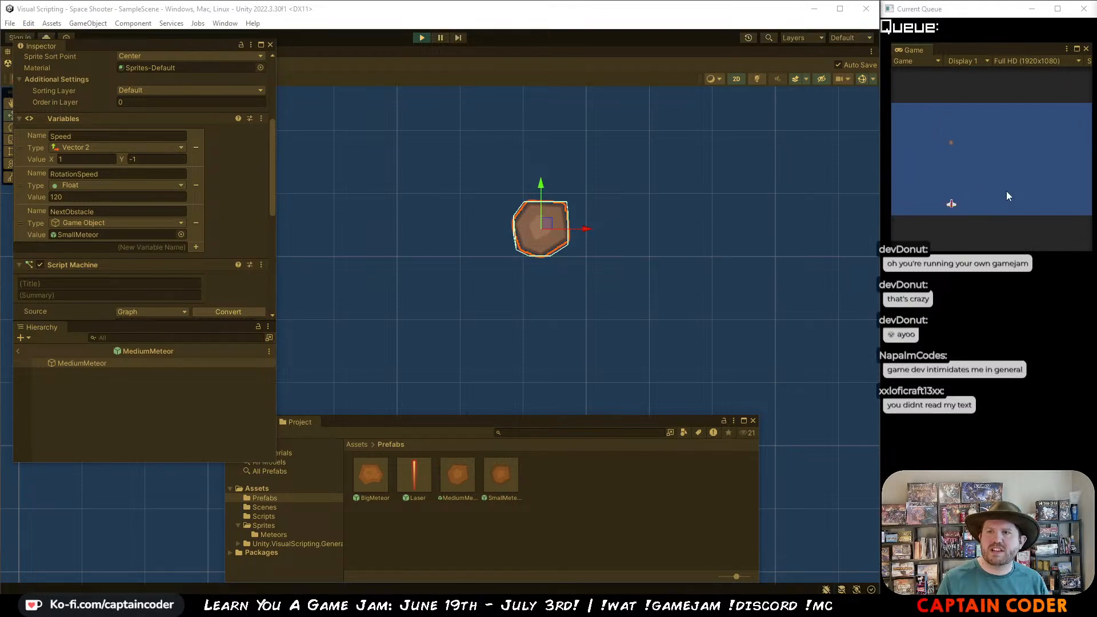
key(d)
key(space)
key(d)
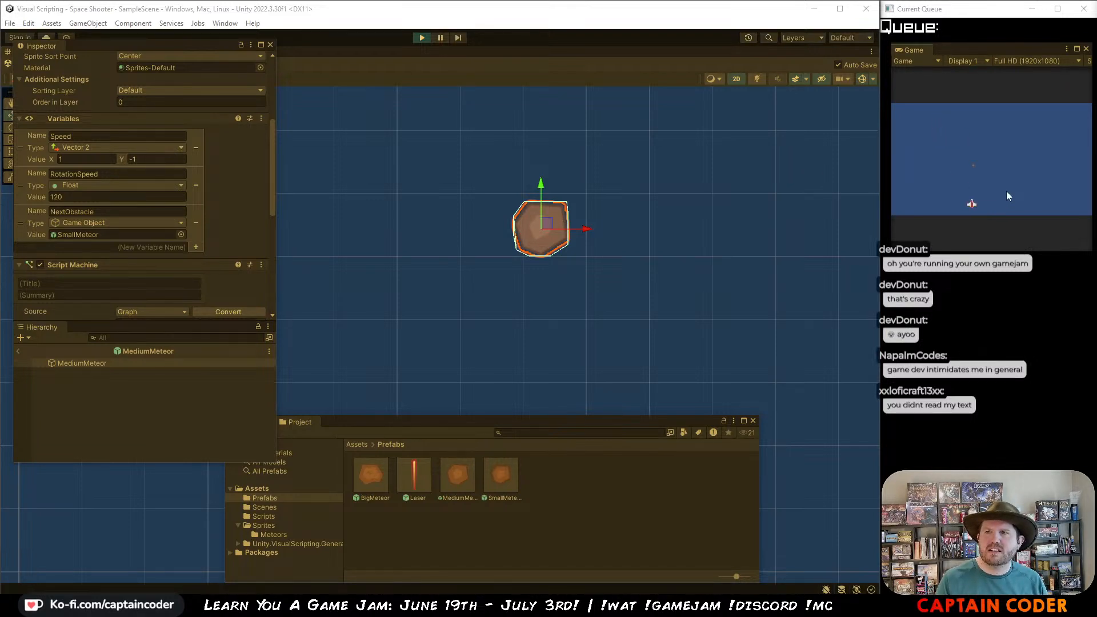
key(space)
key(d)
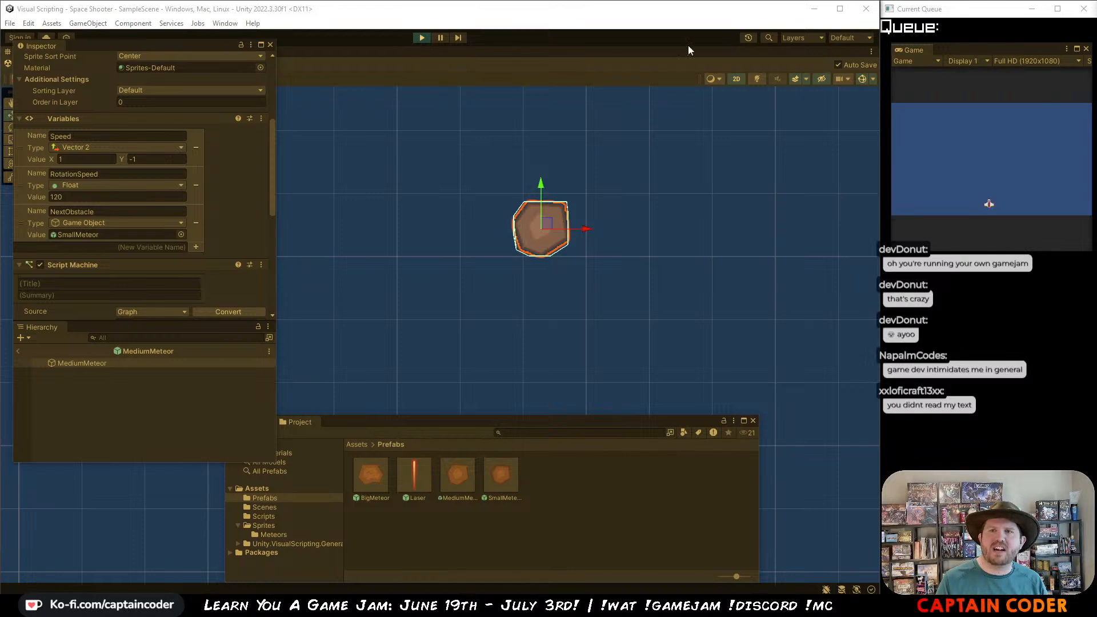
click(422, 38)
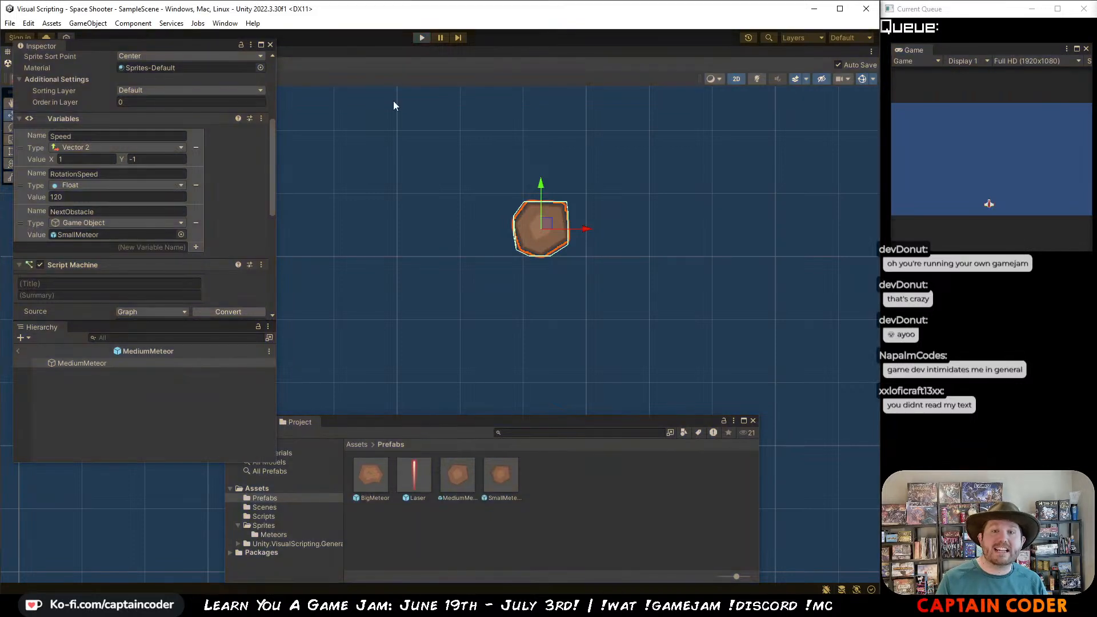
Step: Duplicate the SmallMeteor prefab and open the copy for editing
click(502, 477)
scroll(132, 172, down, 5)
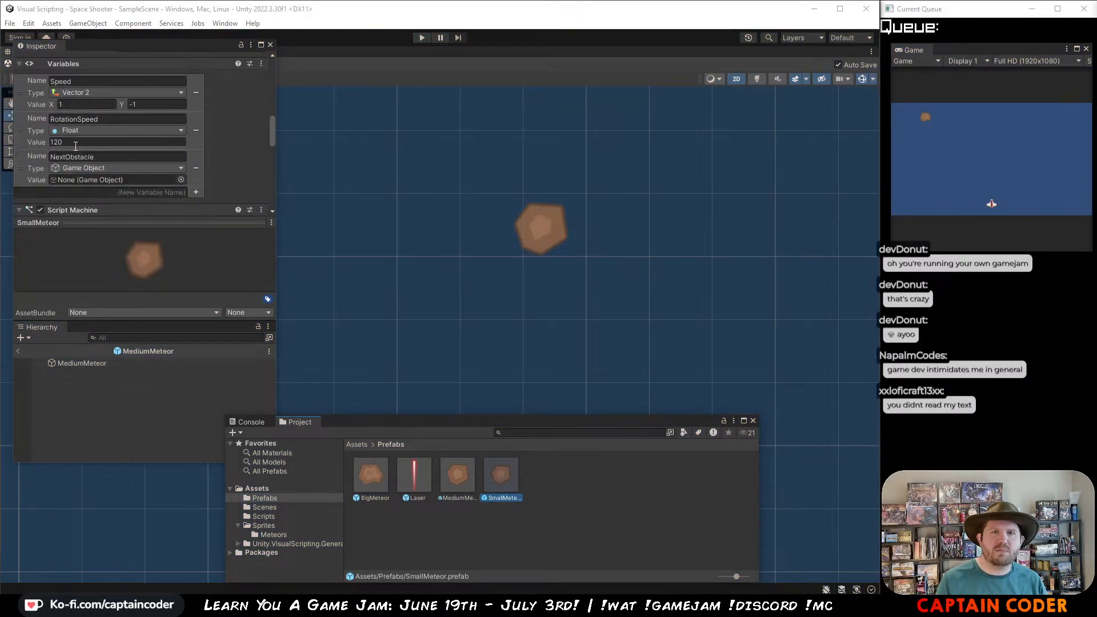
key(ctrl+d)
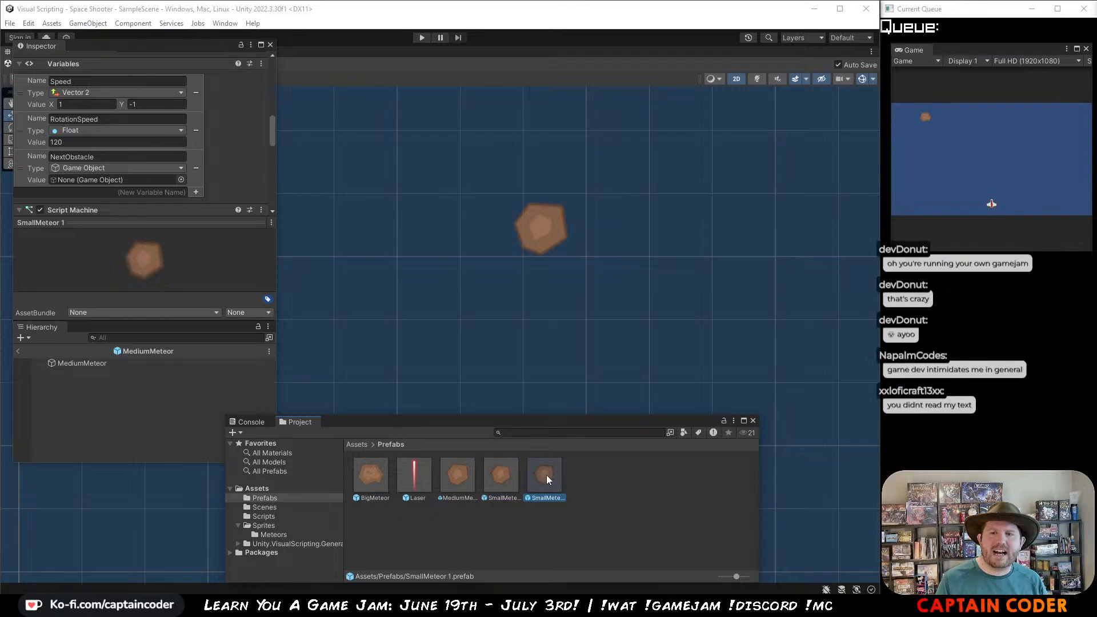
double_click(544, 475)
Step: Set the Sprite Renderer's sprite of the copied meteor prefab to meteorBrown_tiny1
scroll(480, 217, down, 3)
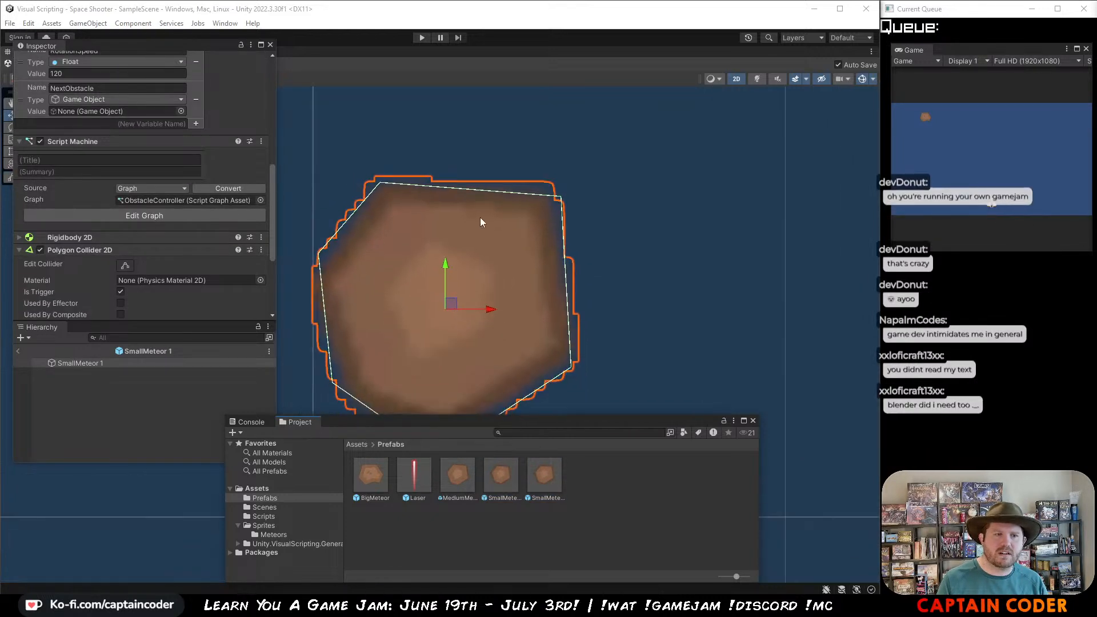
middle_drag(456, 252, 503, 202)
scroll(513, 161, down, 5)
scroll(503, 203, down, 3)
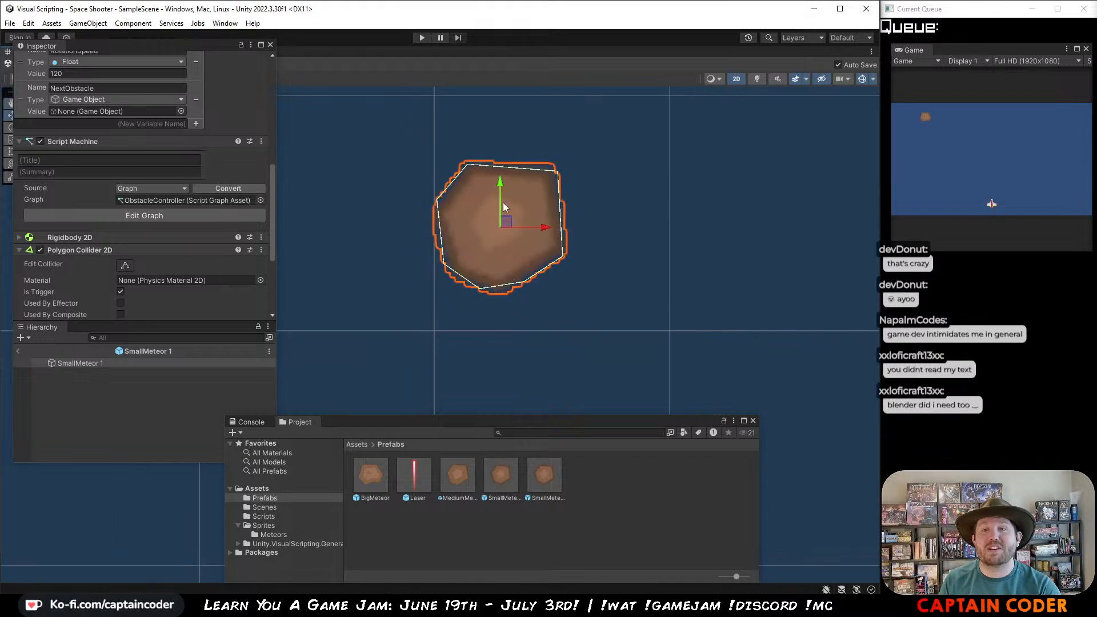
scroll(503, 202, down, 1)
scroll(96, 116, up, 10)
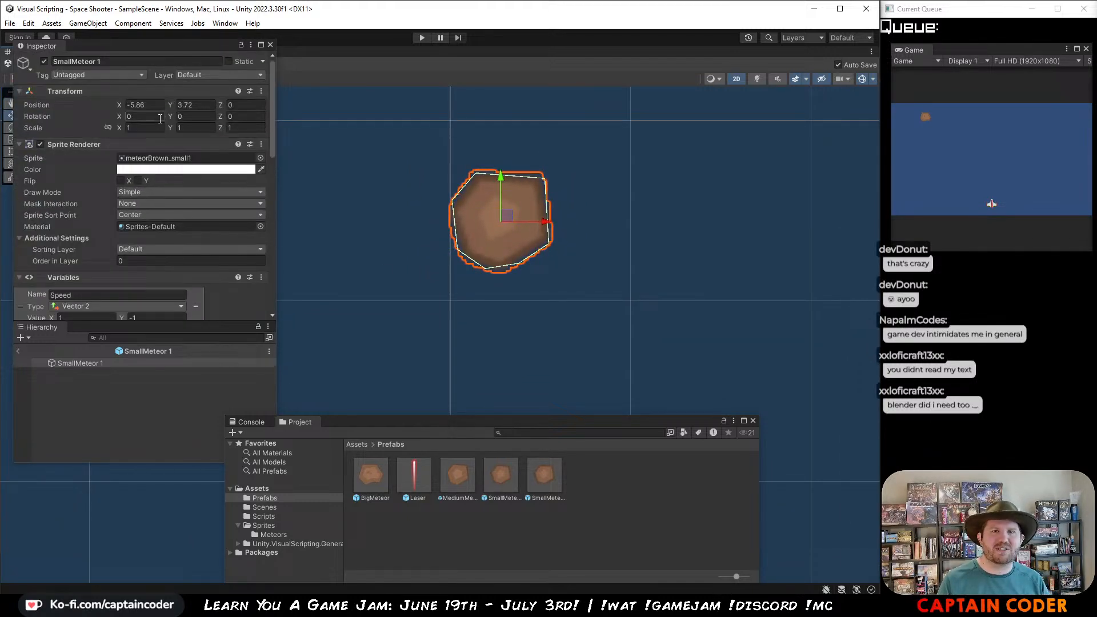
click(260, 158)
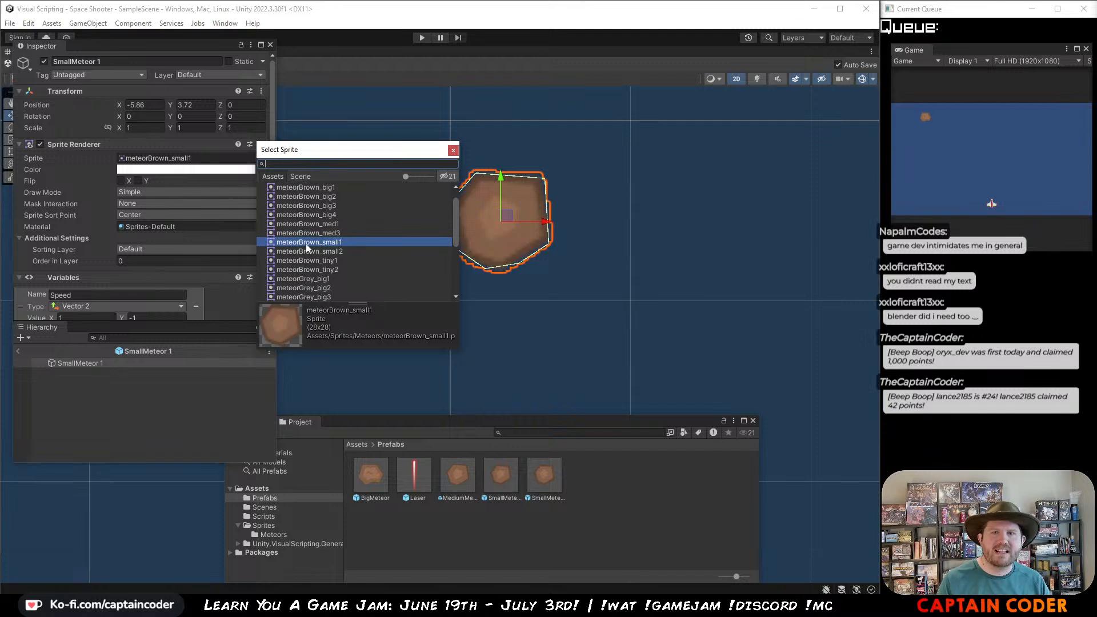
text(tiny)
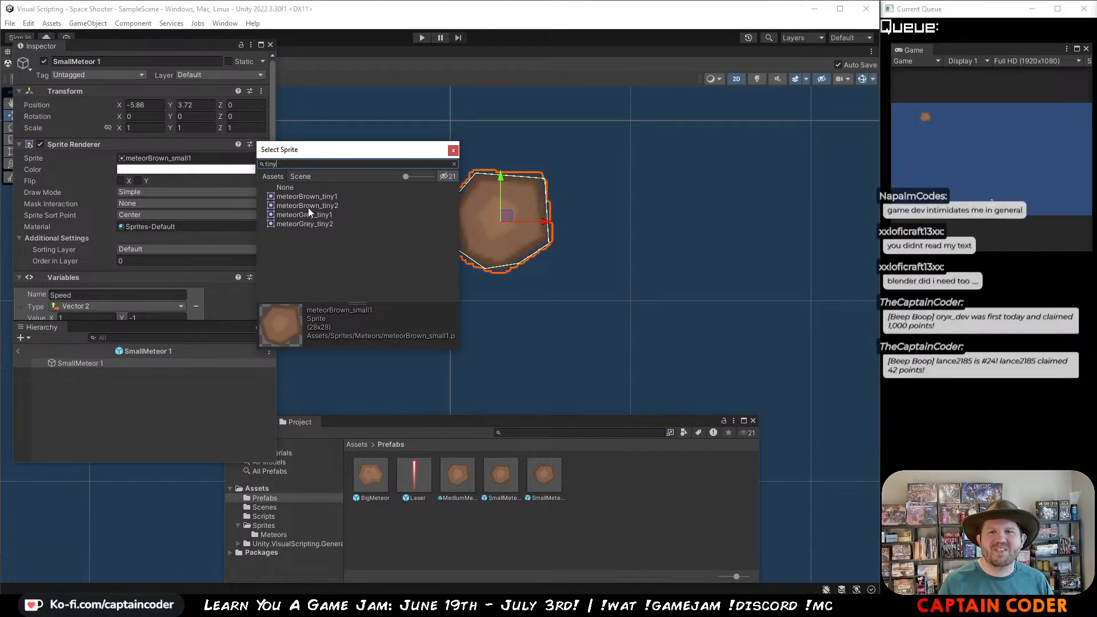
click(308, 223)
click(310, 214)
double_click(323, 196)
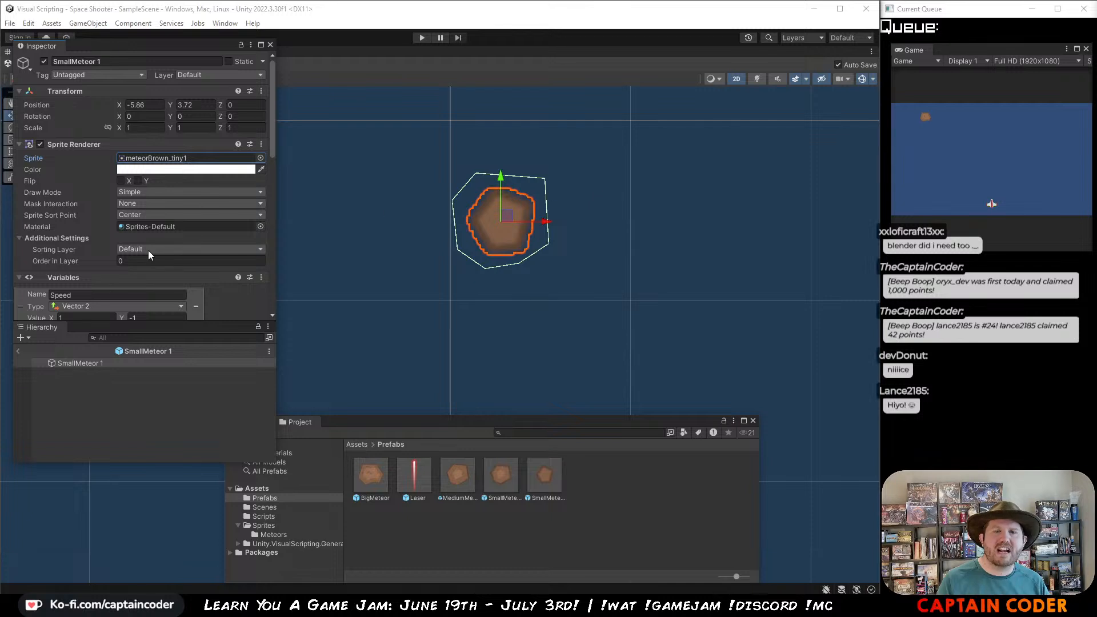
Step: Reset the copied meteor's Polygon Collider 2D to fit the smaller sprite and enable Is Trigger again
scroll(228, 299, down, 10)
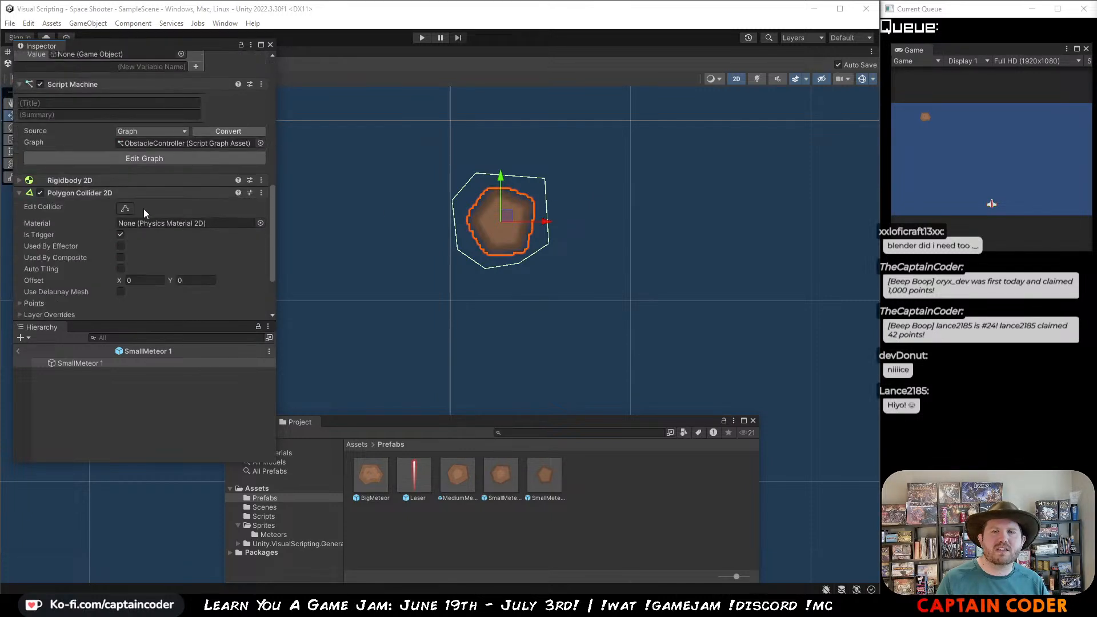
click(261, 193)
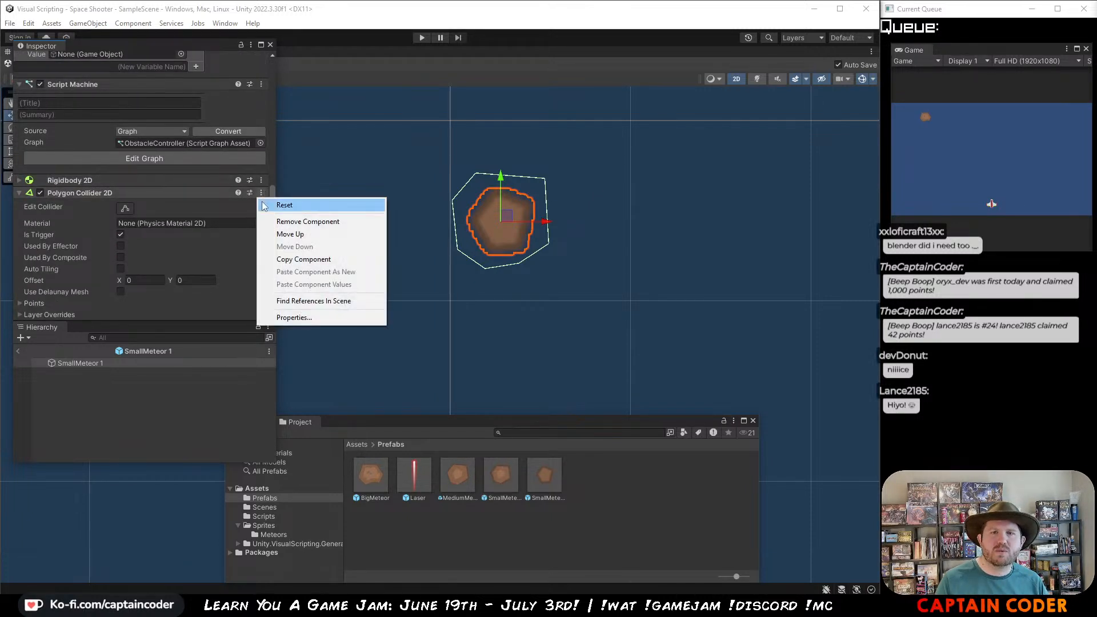
click(265, 205)
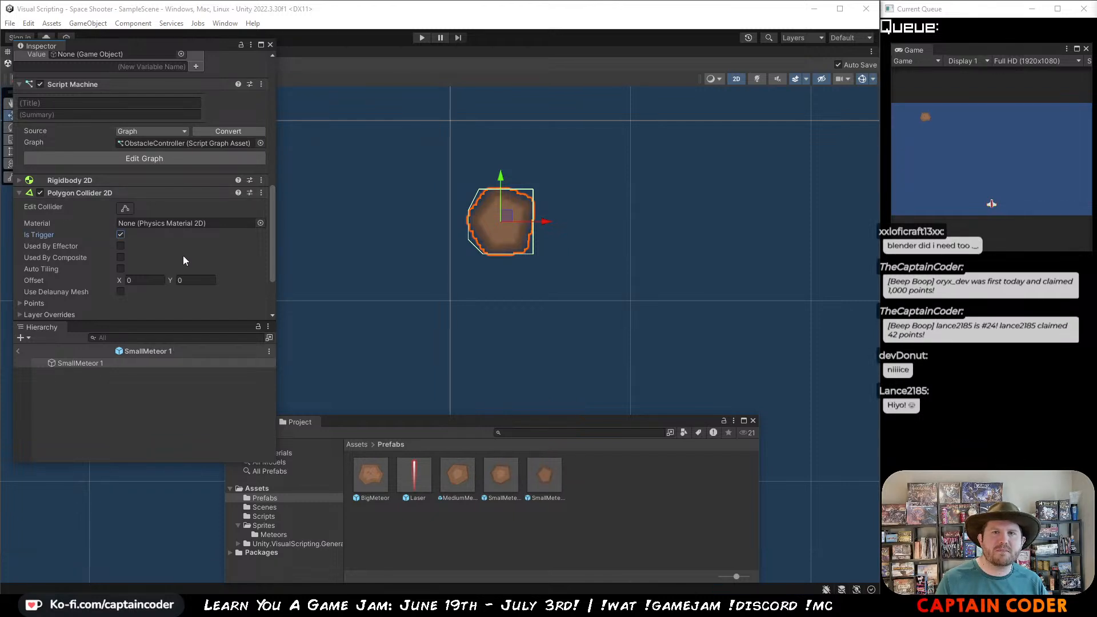
scroll(161, 242, up, 4)
Step: Select the SmallMeteor prefab and try to assign its copy to the NextObstacle variable
click(497, 466)
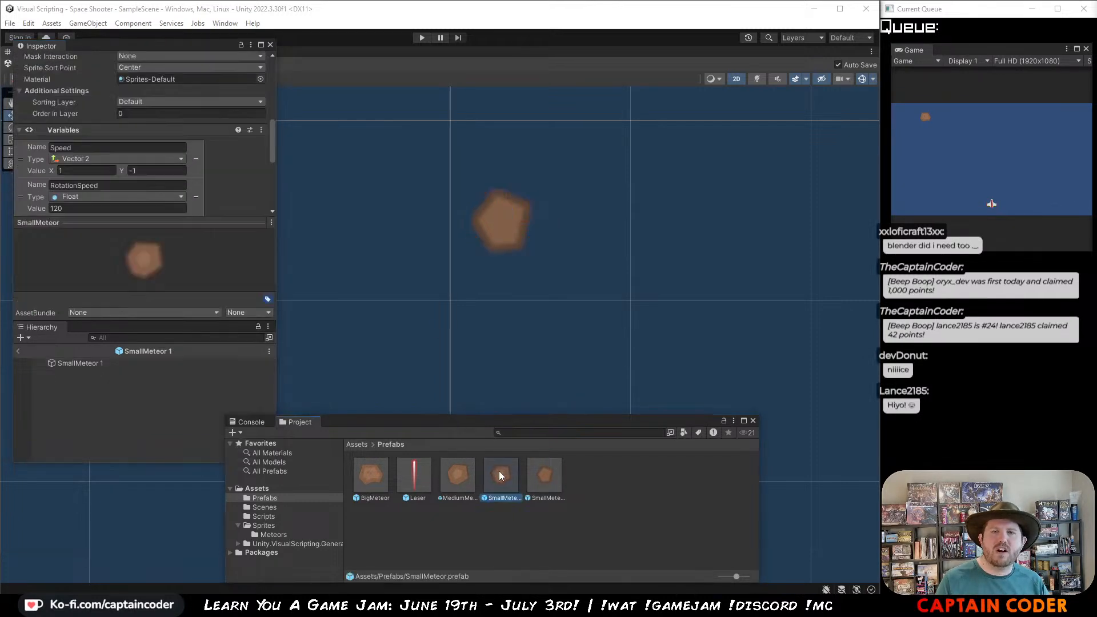
scroll(122, 134, down, 2)
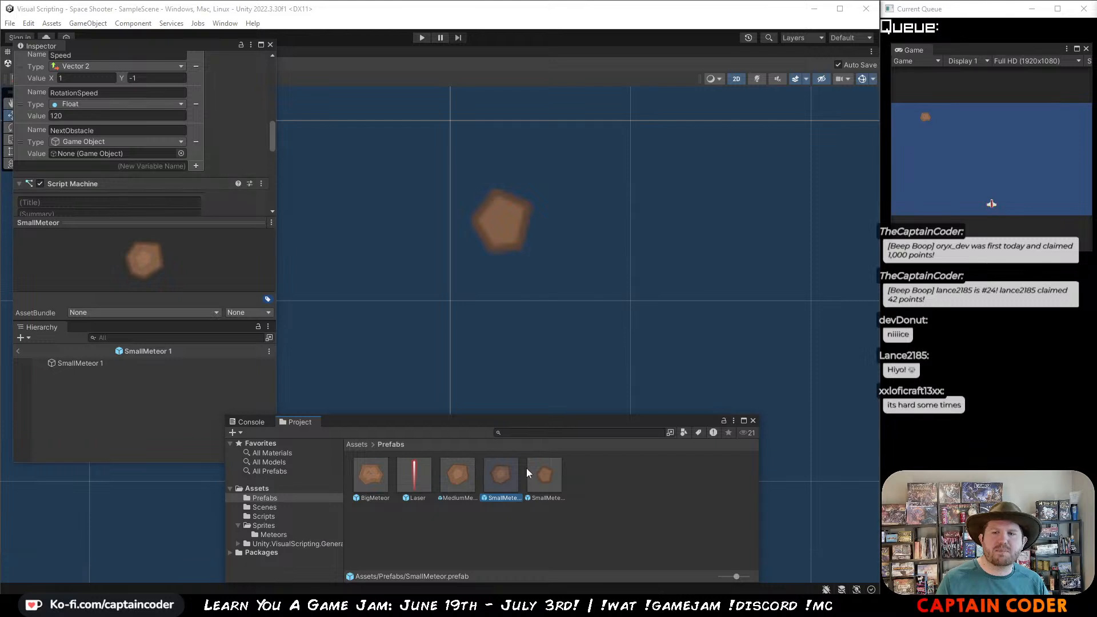
drag(549, 481, 125, 195)
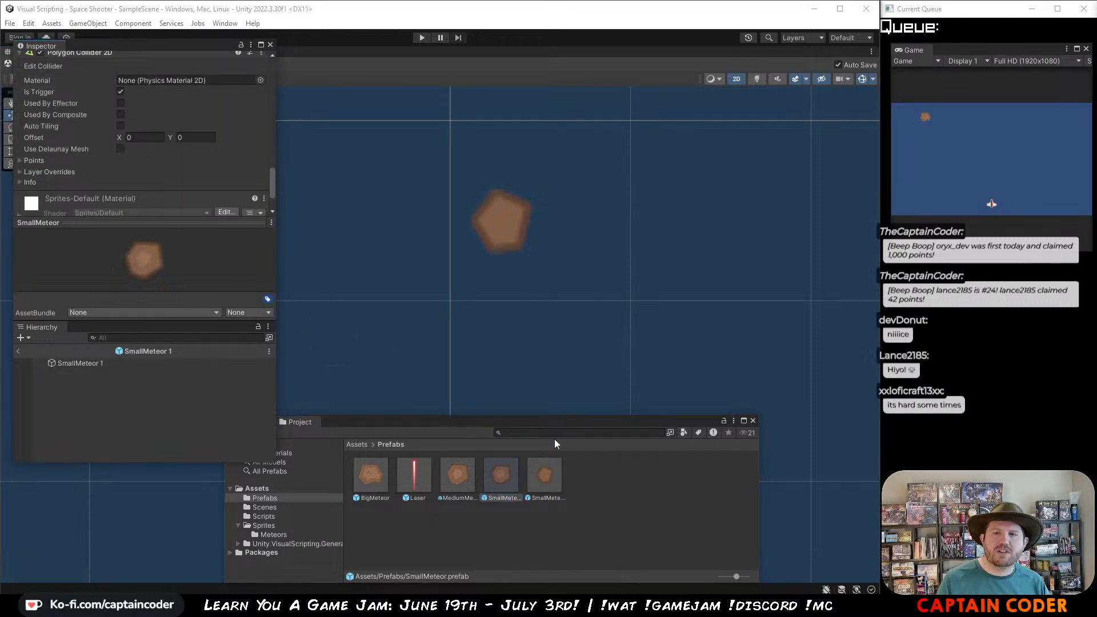
Step: Rename the copied SmallMeteor 1 prefab to TinyMeteor
click(541, 477)
text(t)
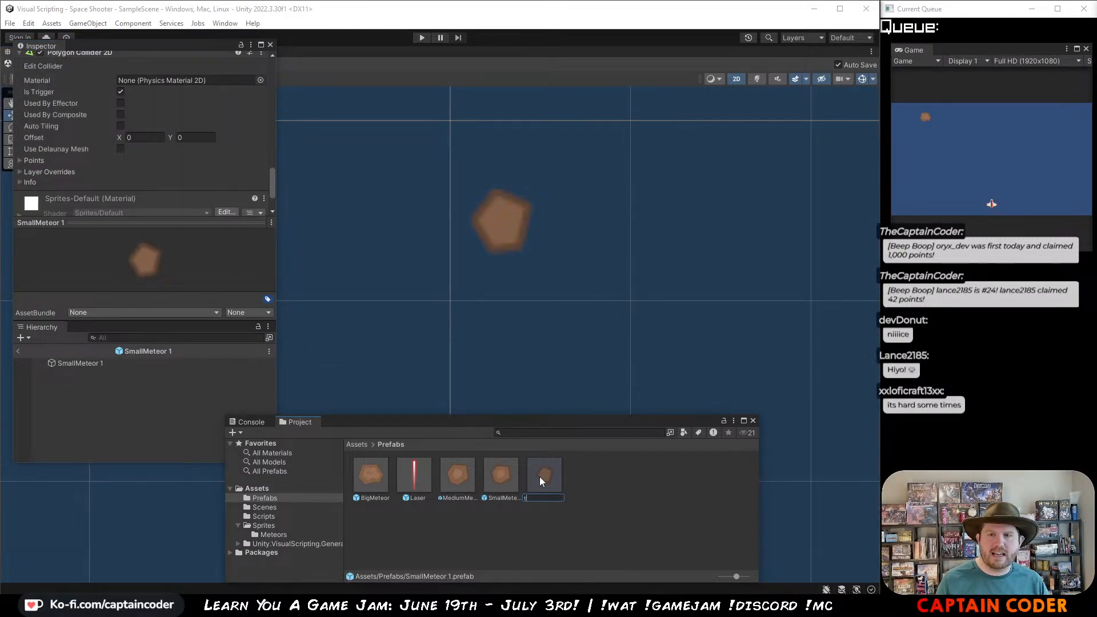
text(inyMete)
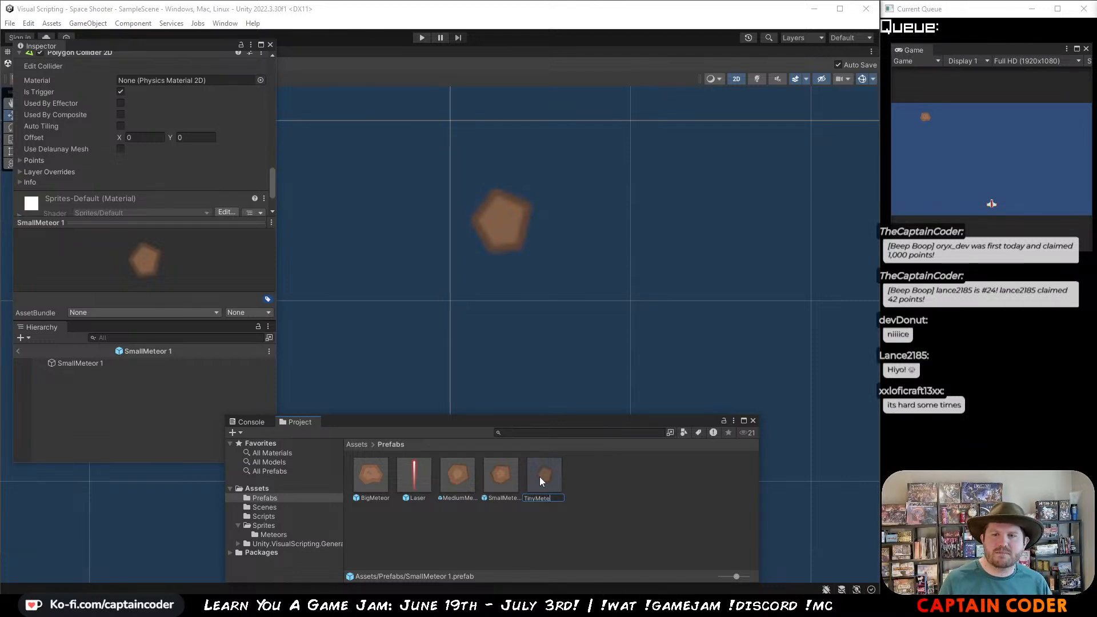
text(or)
key(Return)
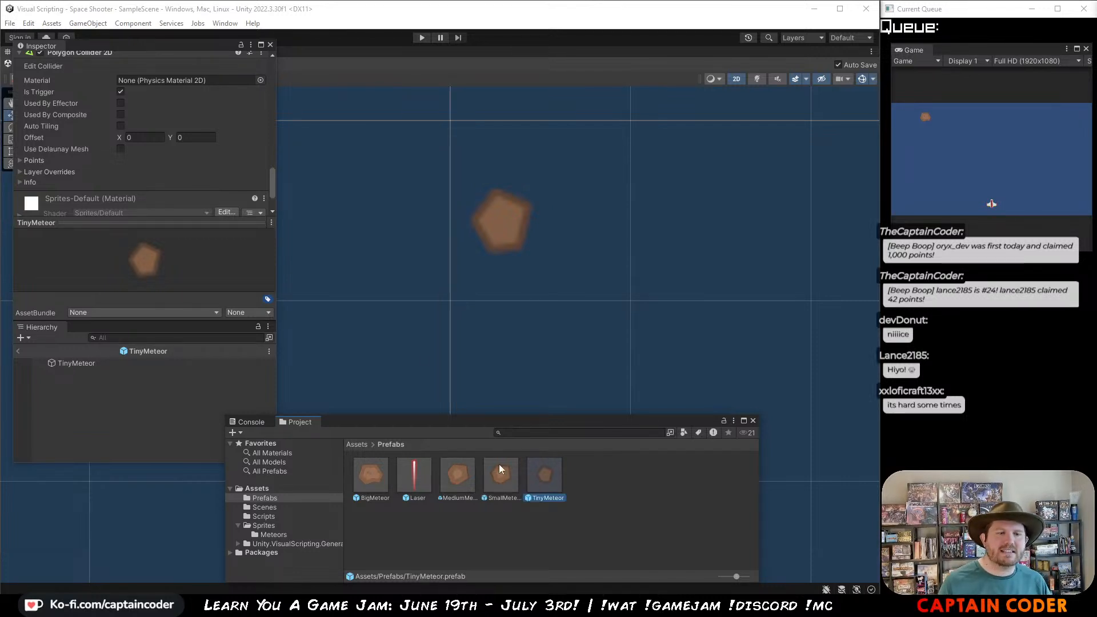
scroll(146, 142, up, 5)
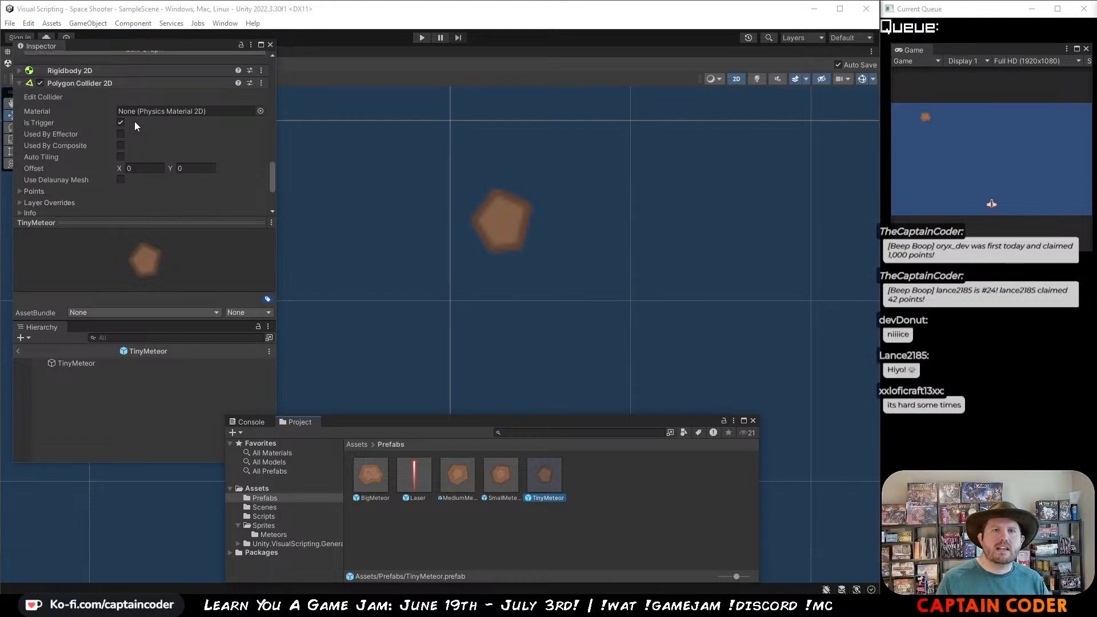
Step: Assign the TinyMeteor prefab to its own NextObstacle variable
scroll(135, 126, up, 4)
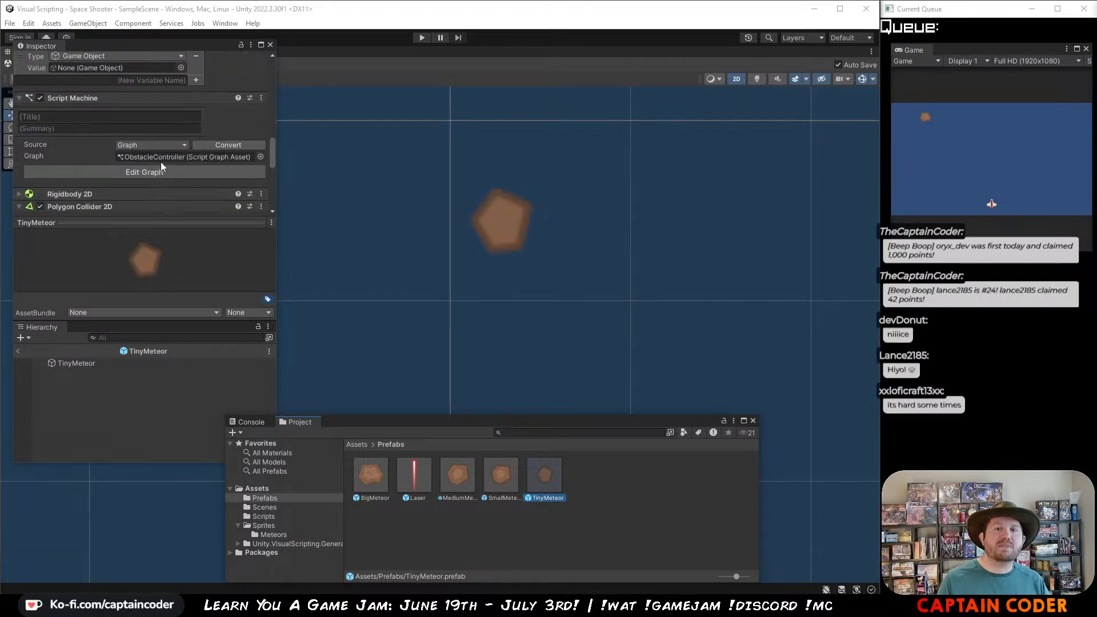
scroll(158, 150, up, 3)
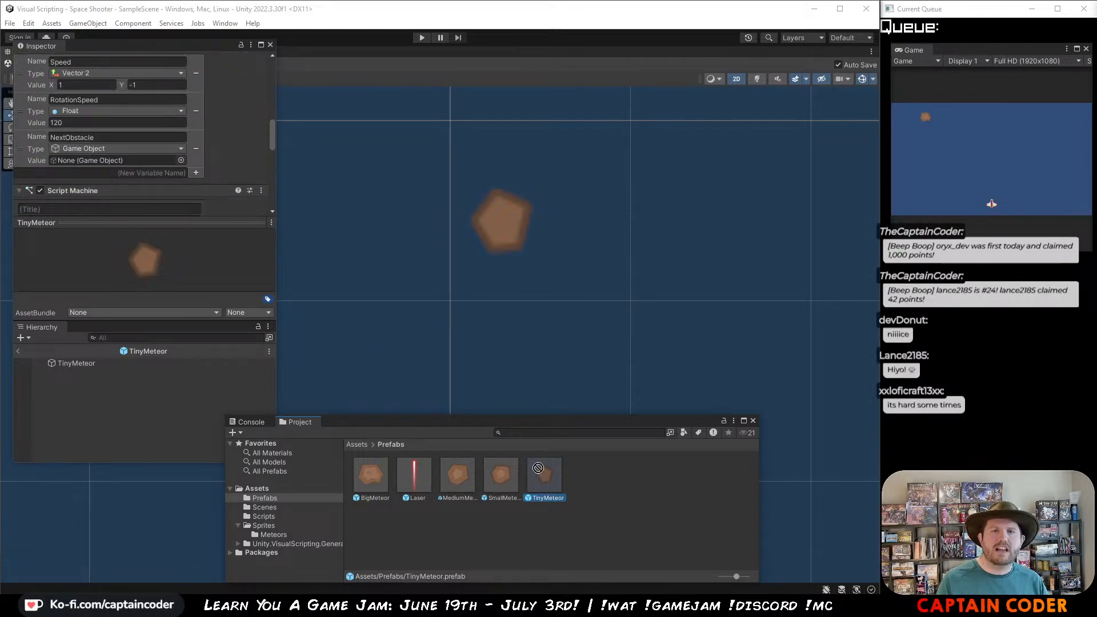
drag(538, 468, 132, 88)
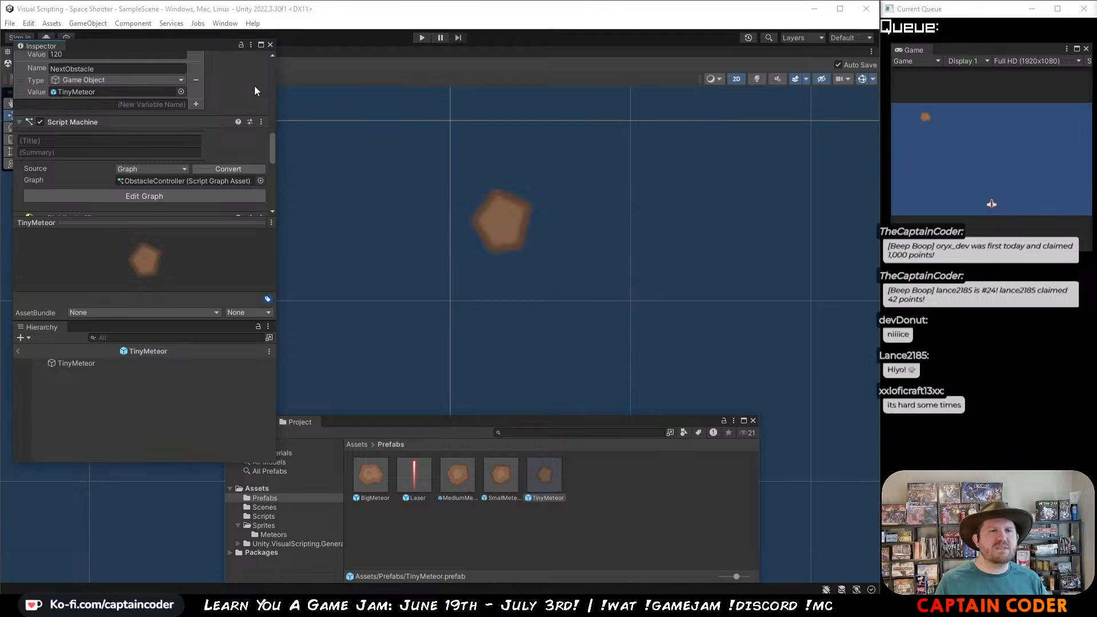
Step: Play-test the game by moving the ship and shooting the meteors, stop it, and shrink the Game view
click(554, 16)
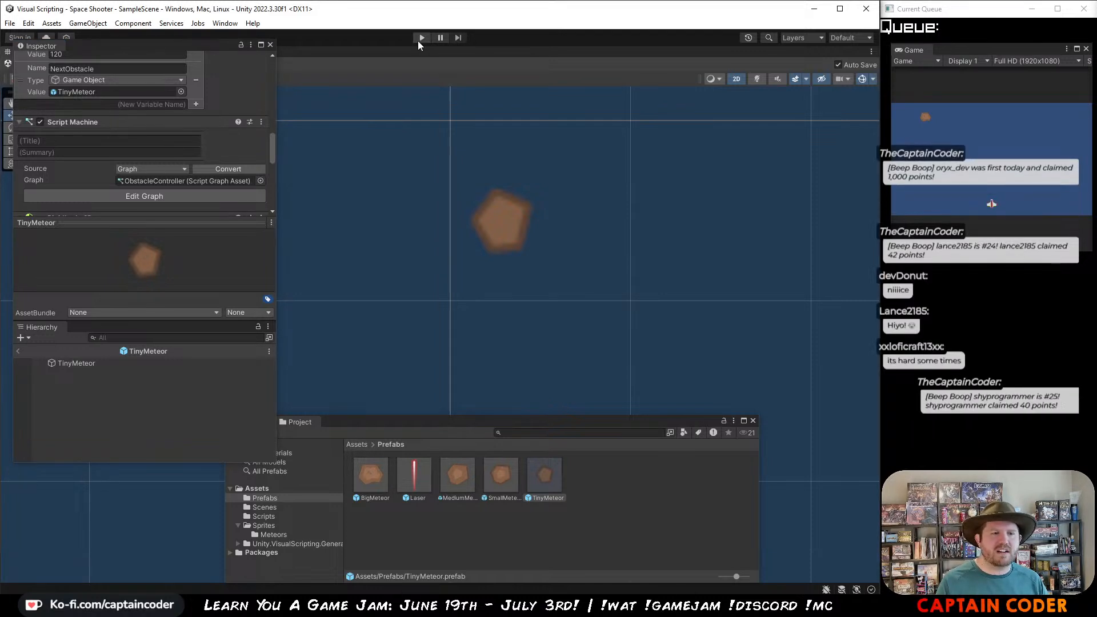
click(422, 38)
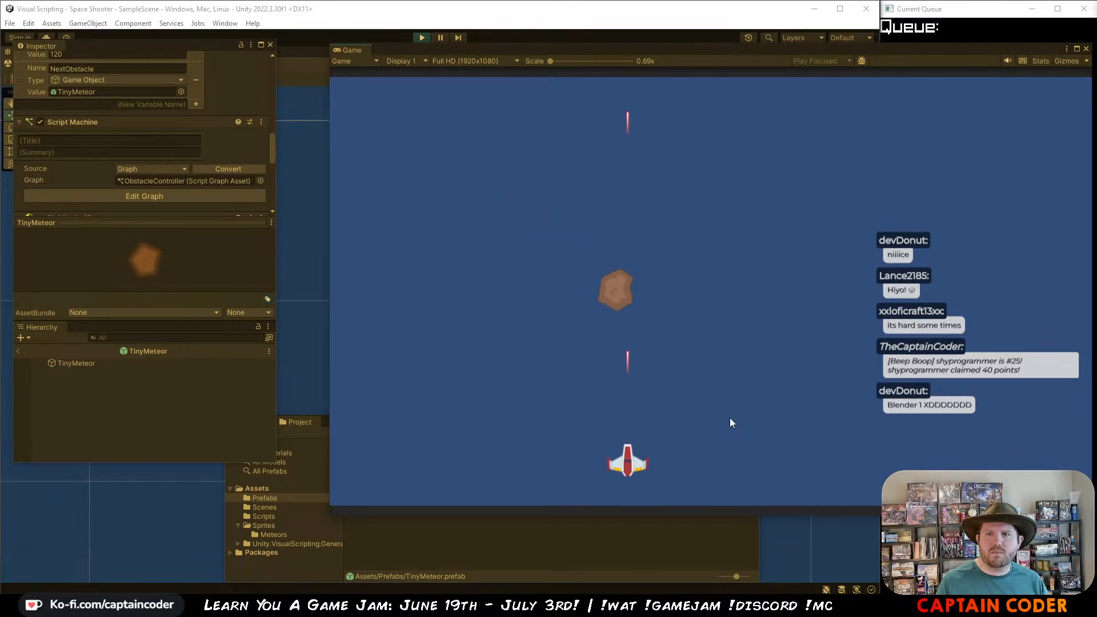
key(Right)
key(space)
key(Right)
key(space)
key(Right)
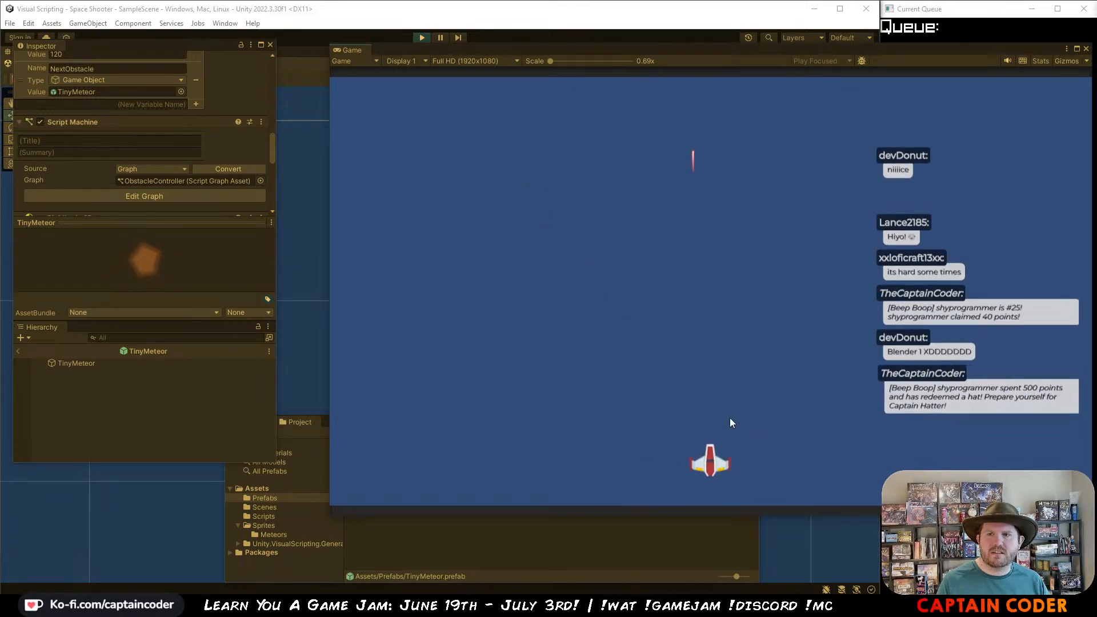
click(426, 35)
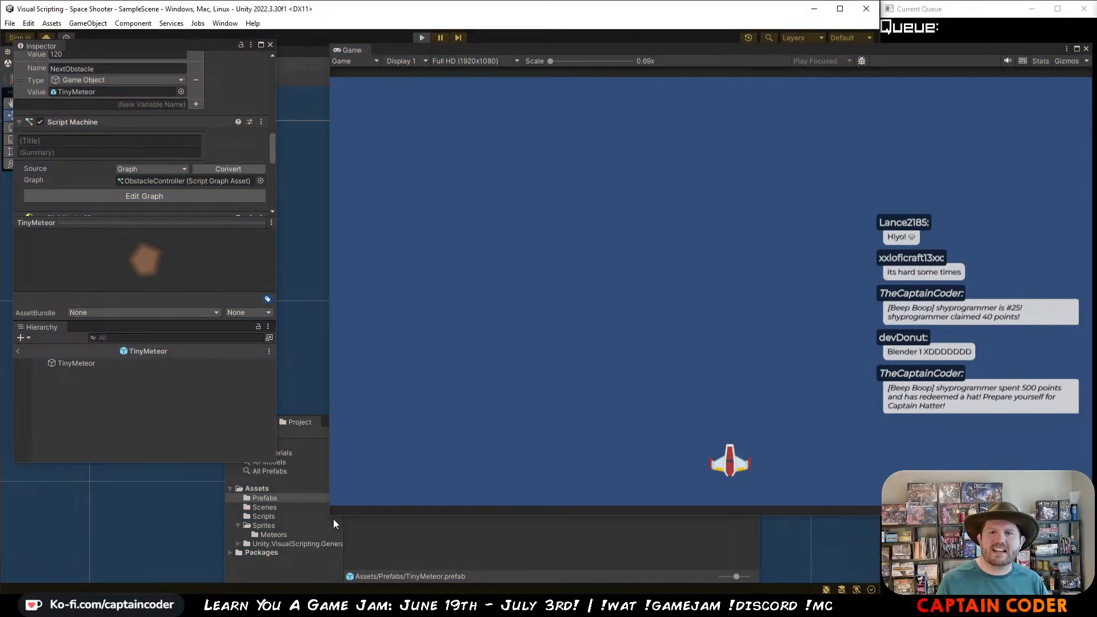
drag(334, 520, 763, 366)
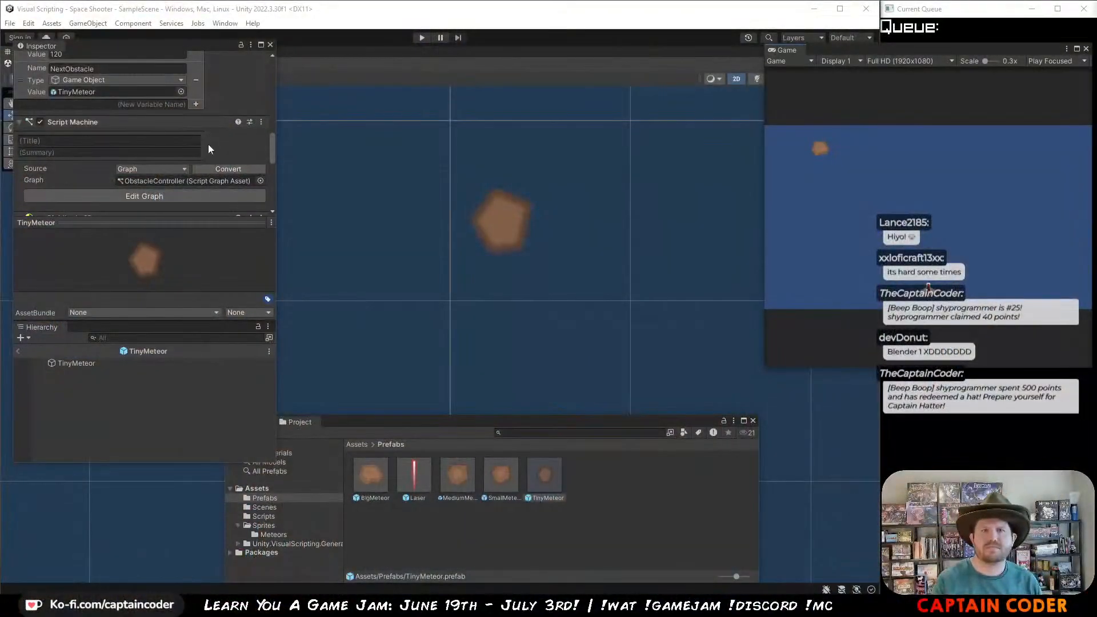
Step: Set TinyMeteor's NextObstacle variable to None and assign the TinyMeteor prefab to SmallMeteor's NextObstacle
scroll(117, 117, up, 5)
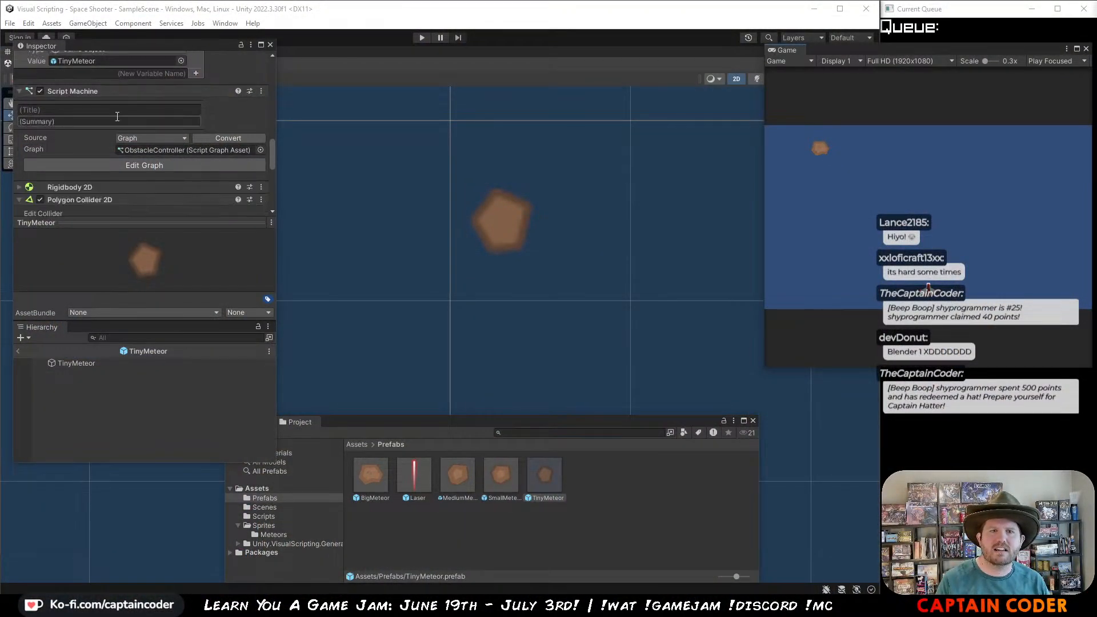
scroll(116, 117, down, 3)
click(180, 153)
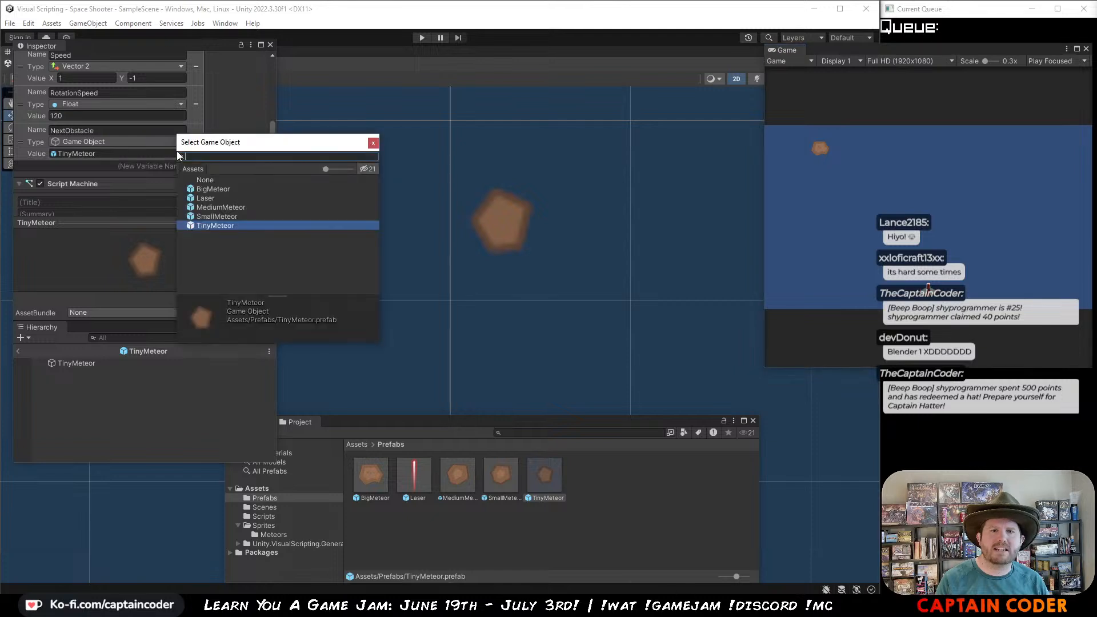
click(215, 179)
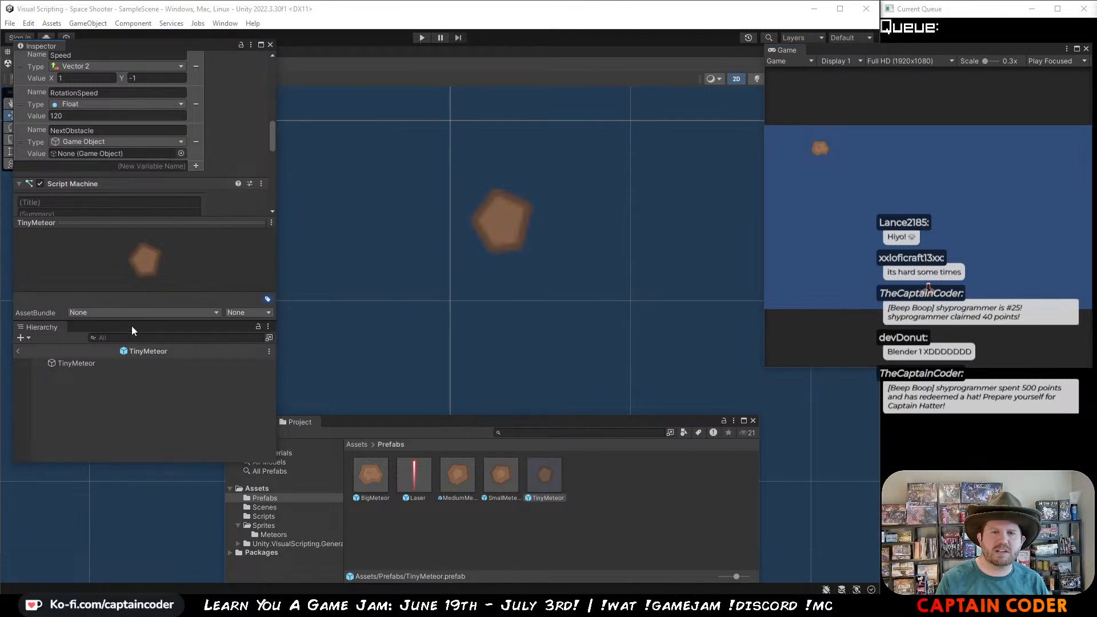
click(501, 478)
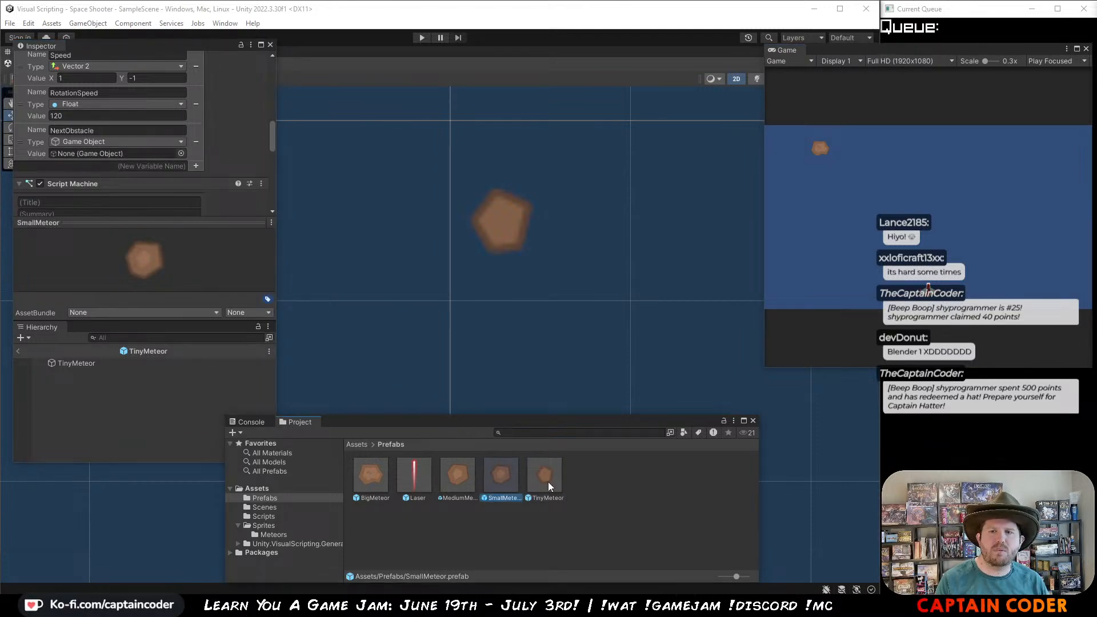
drag(548, 482, 130, 85)
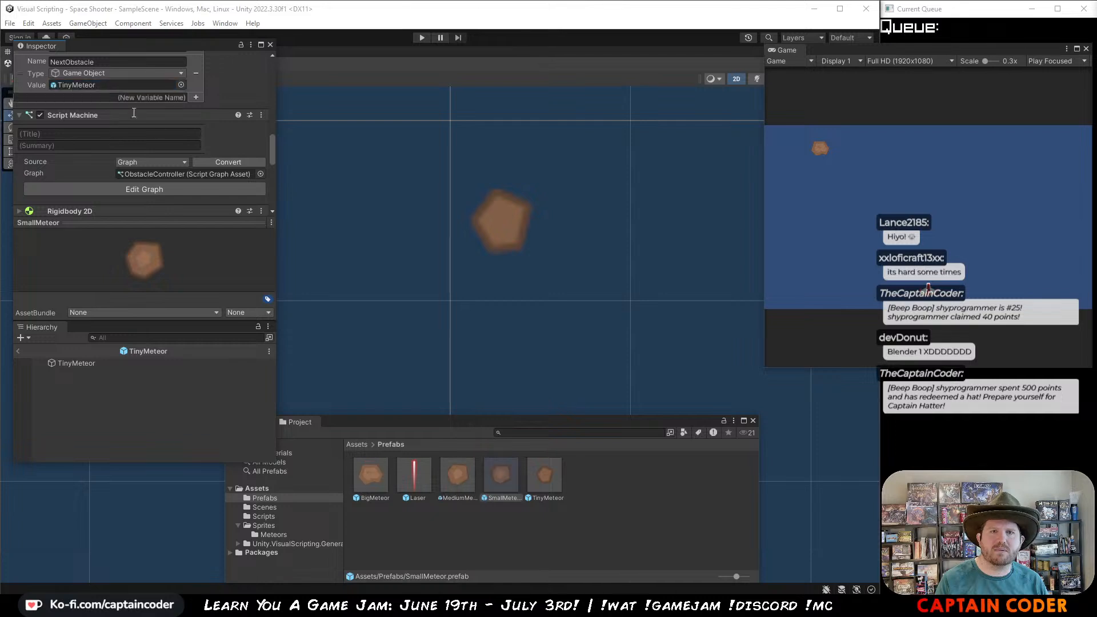
Step: Run the game again to test shooting the meteor chain down to the tiny meteor, and stop play mode
click(423, 38)
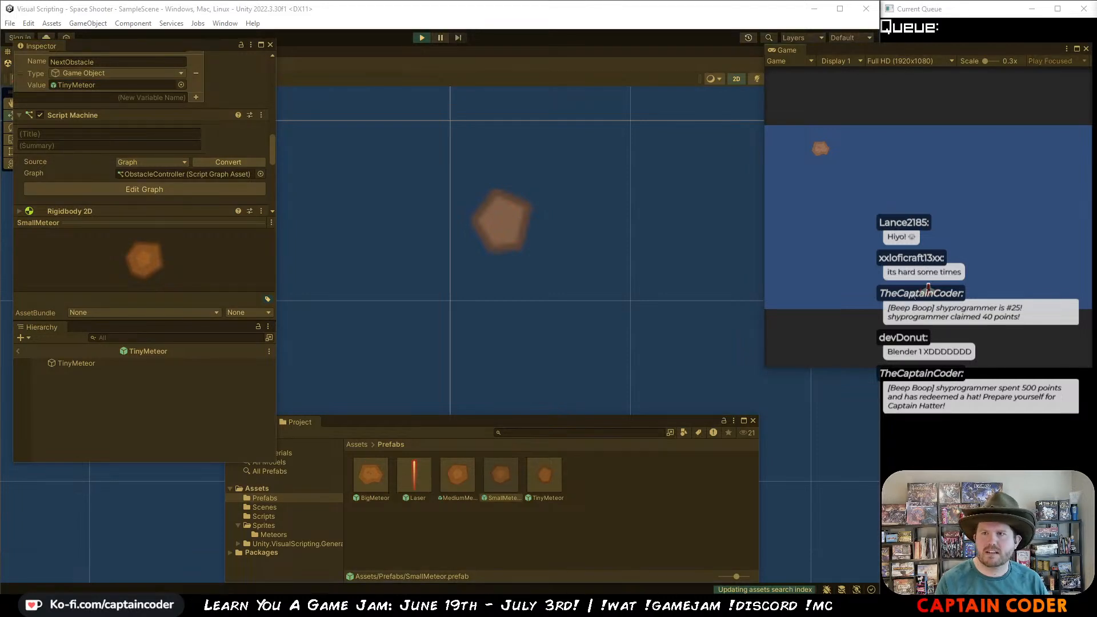
key(w)
key(a)
key(space)
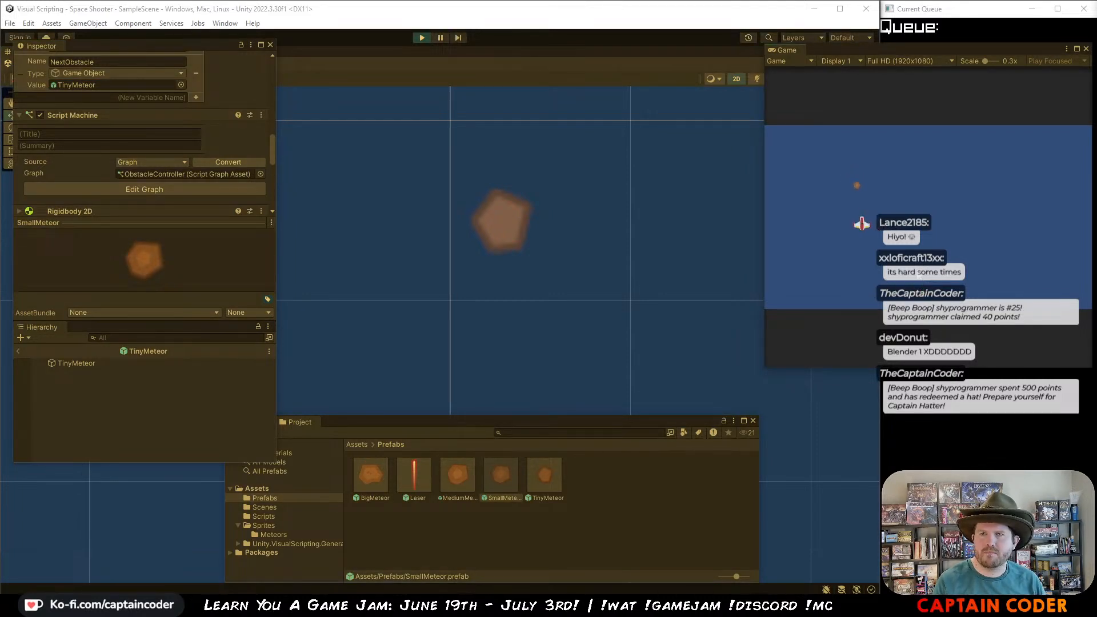
key(d)
key(s)
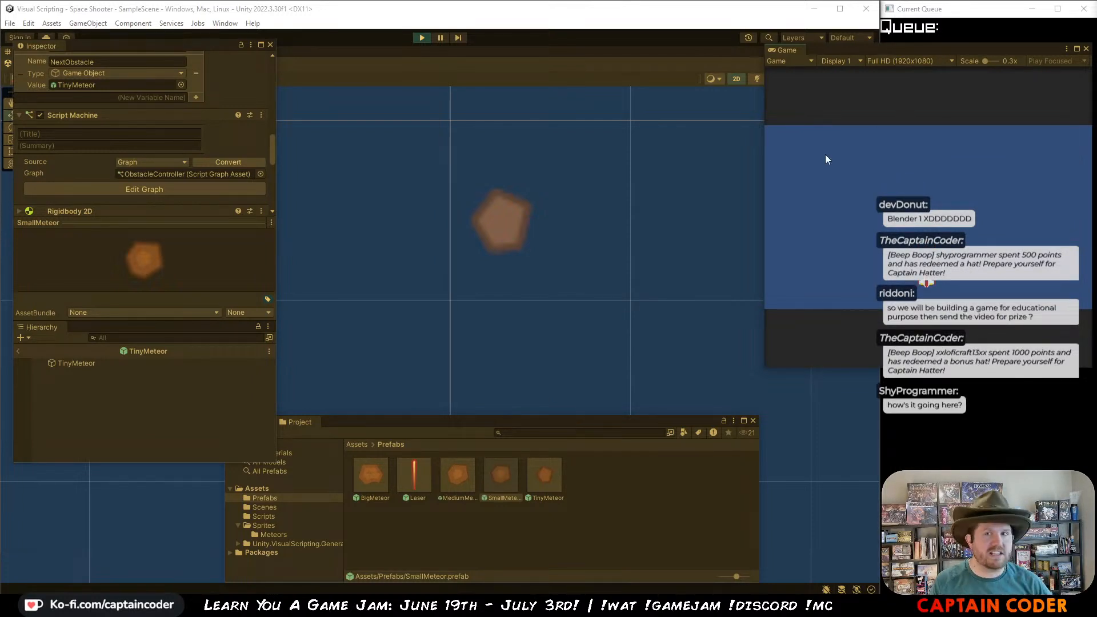
click(421, 38)
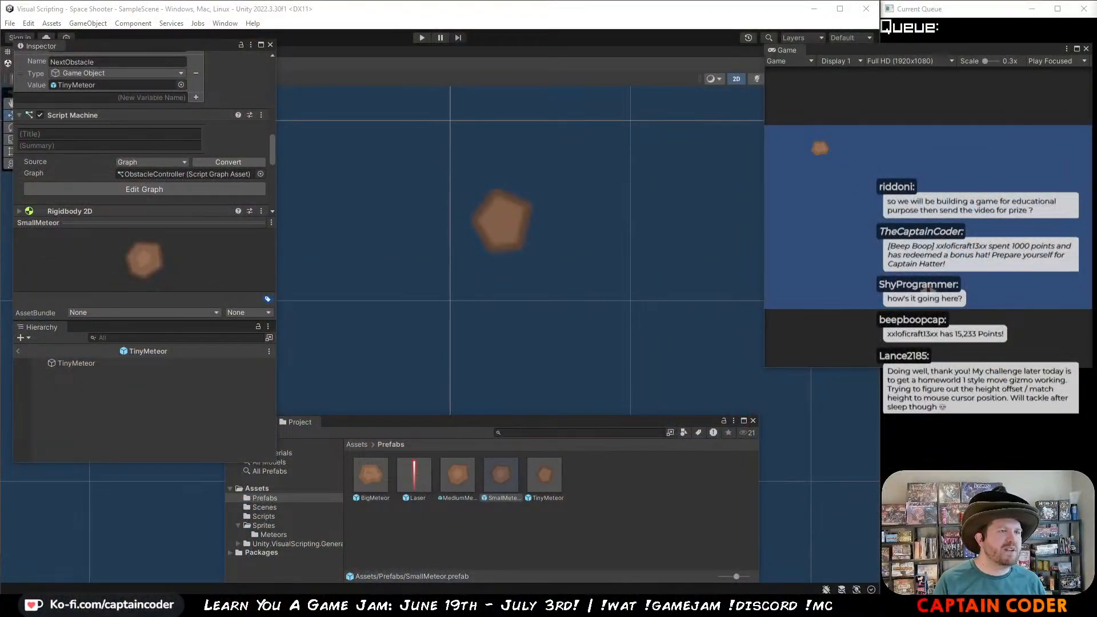
Step: Switch to the browser and examine the itch.io Learn You a Game Jam 2024 page down to its ratings and rules
key(alt+Tab)
scroll(489, 304, down, 2)
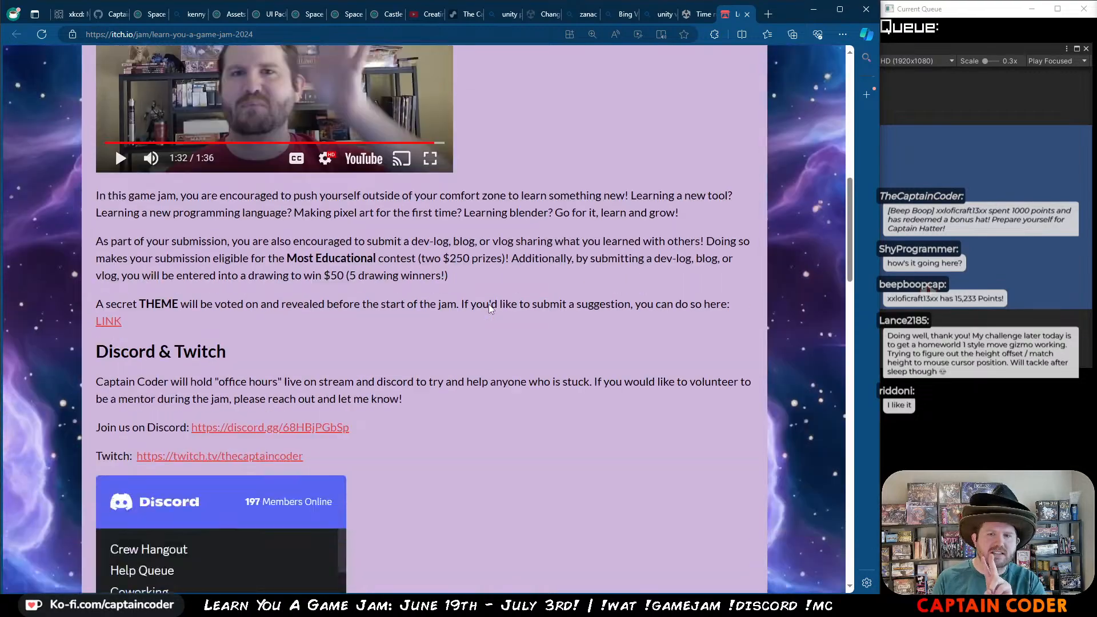
scroll(488, 304, down, 6)
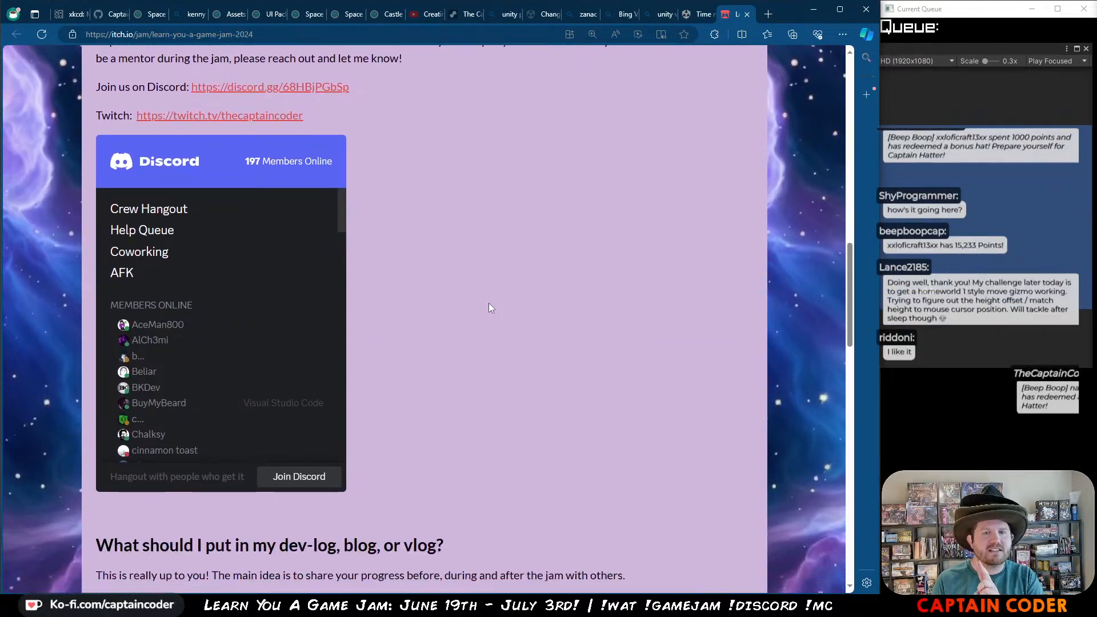
scroll(489, 307, down, 12)
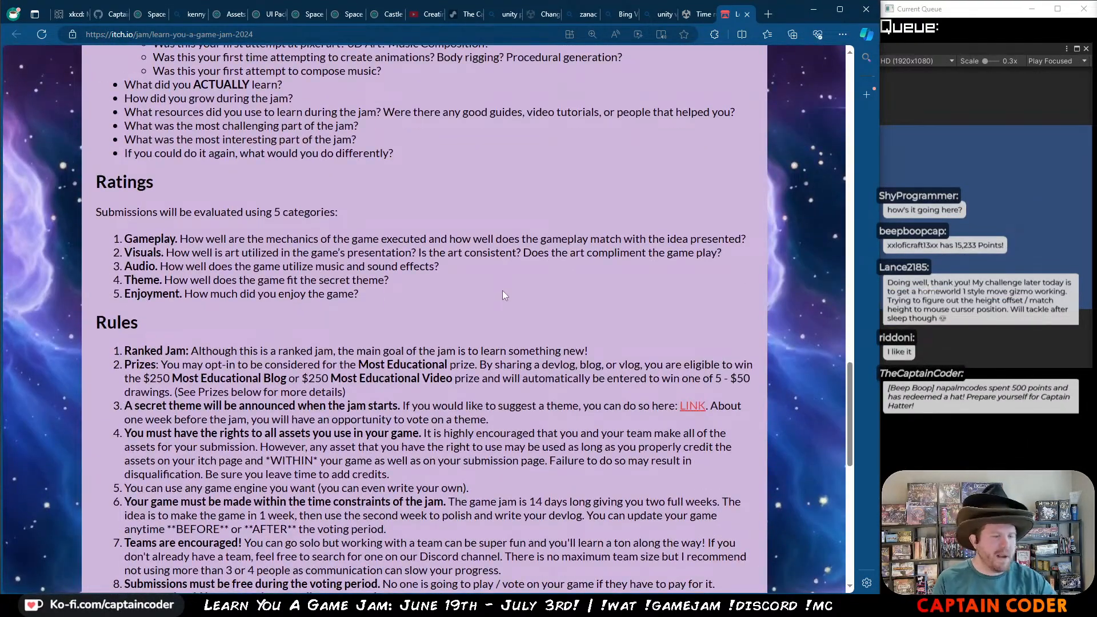